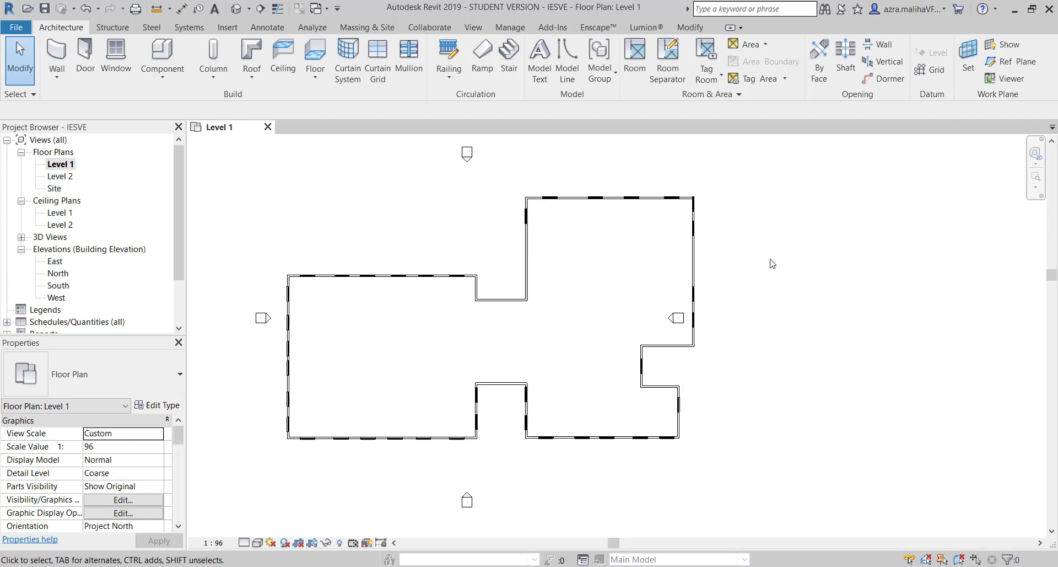
Open the default 3D view of the building and select the compound ceiling covering it to inspect its properties
left_click(235, 10)
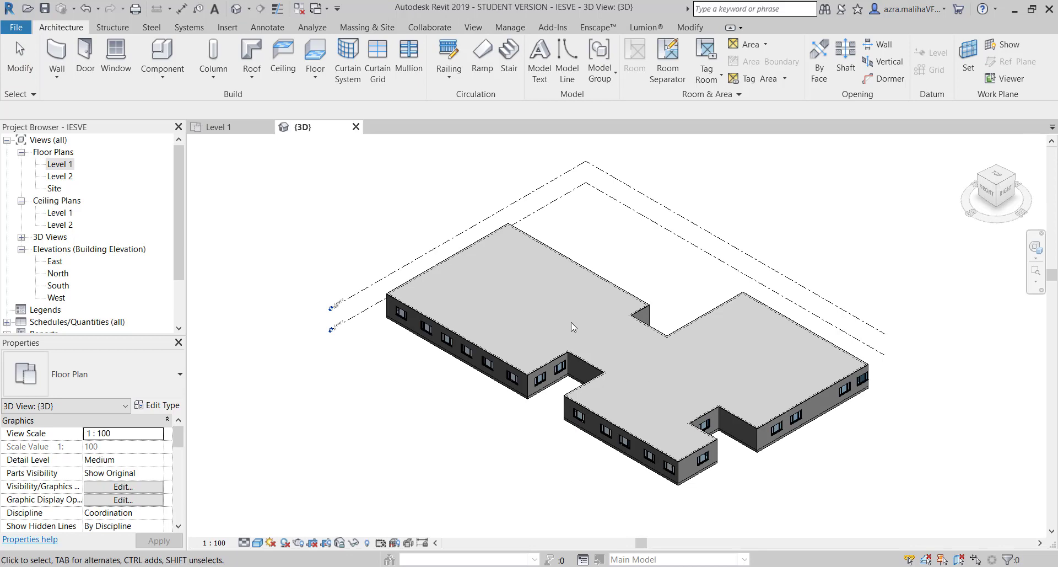
scroll(613, 332, "up", 3)
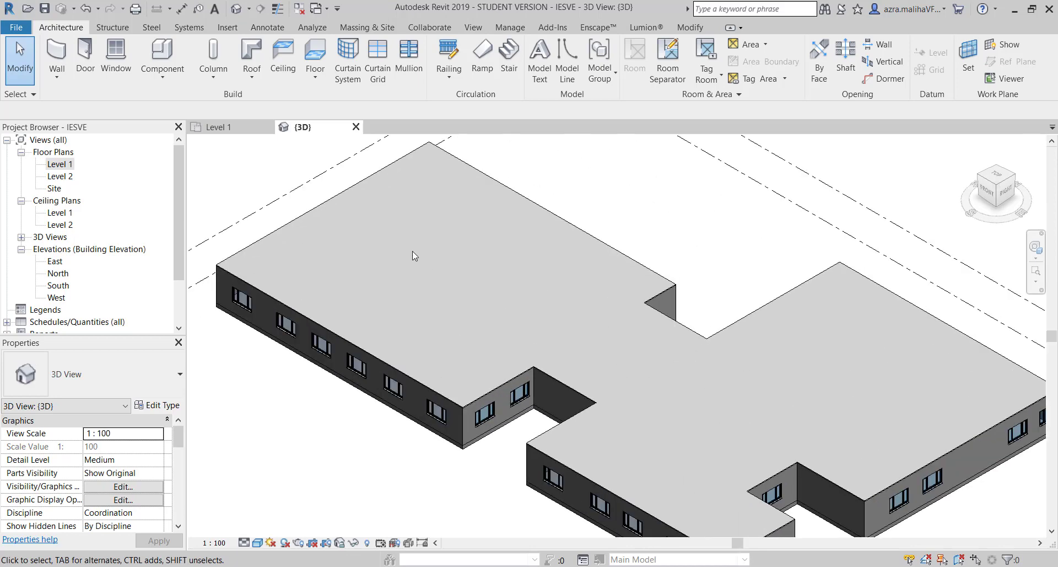
scroll(412, 250, "down", 3)
left_click(417, 323)
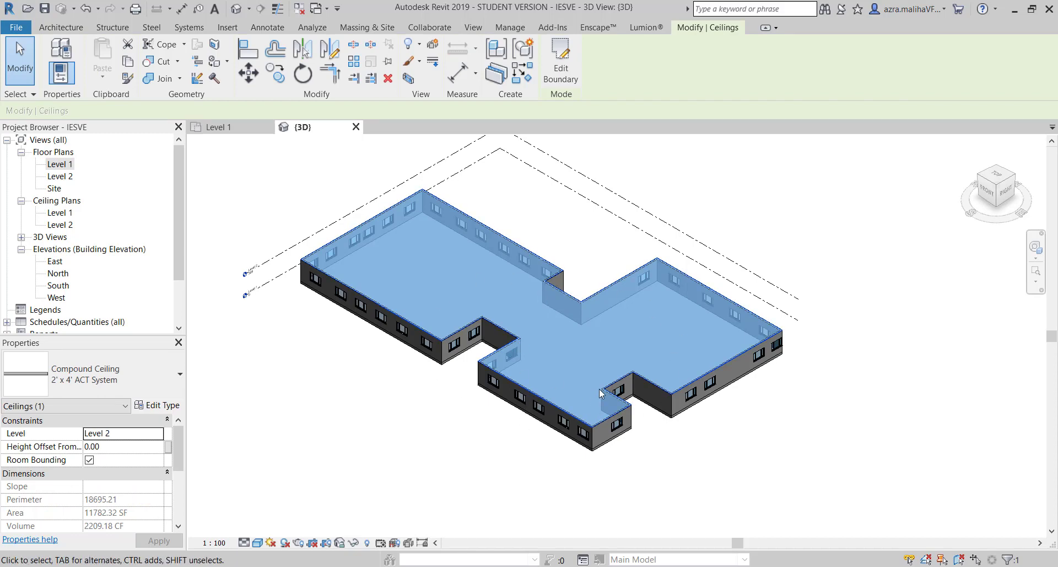
Select the floor slab at the base of the building and look at the floor types the Floor tool can create
scroll(452, 360, "up", 5)
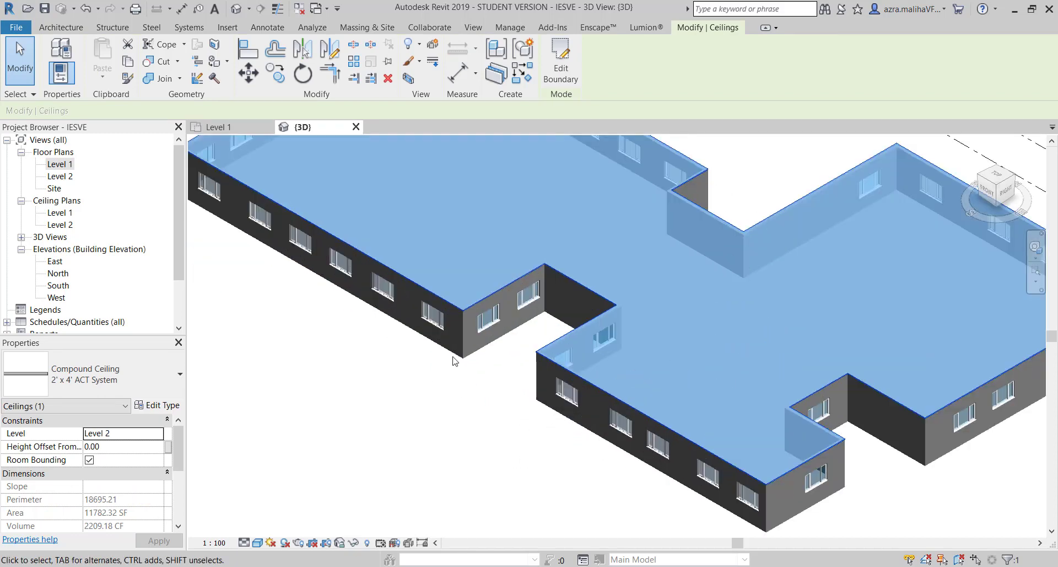
left_click(472, 352)
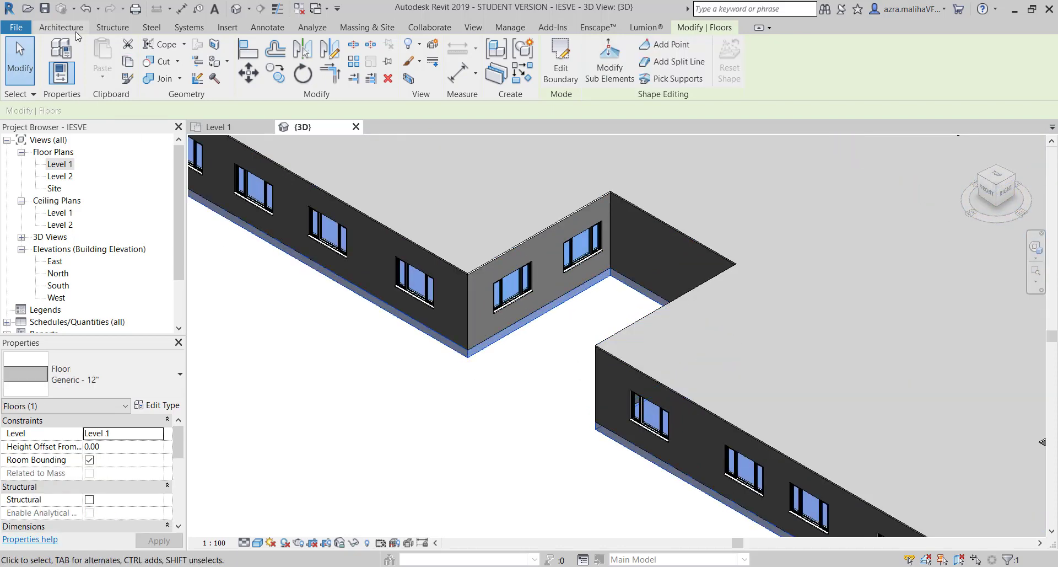
left_click(60, 27)
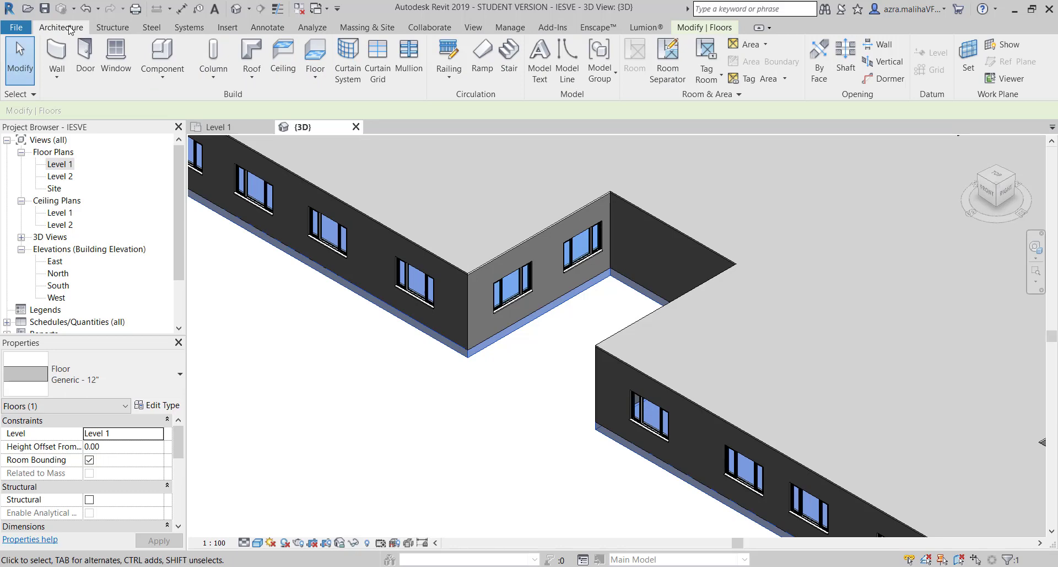
left_click(317, 78)
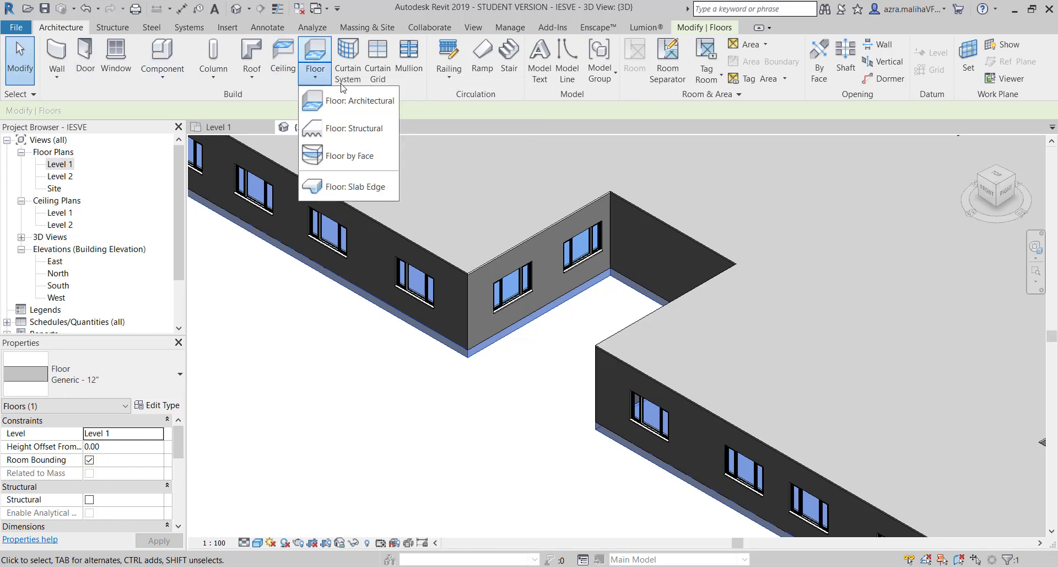
left_click(367, 102)
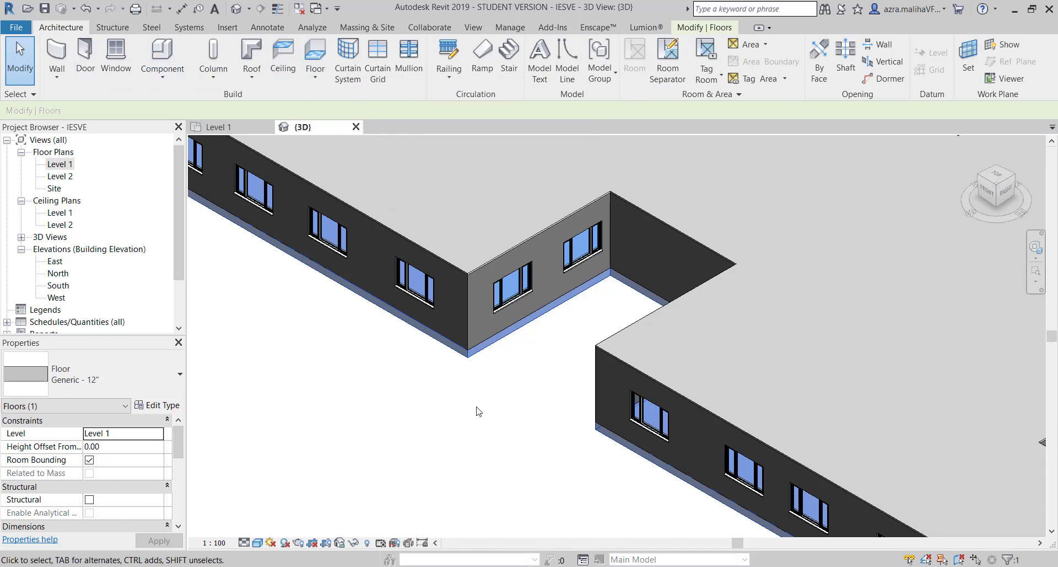
Select the ceiling on top of the building, review the types offered by the Ceiling tool, and leave the tool
scroll(450, 425, "down", 4)
left_click(453, 317)
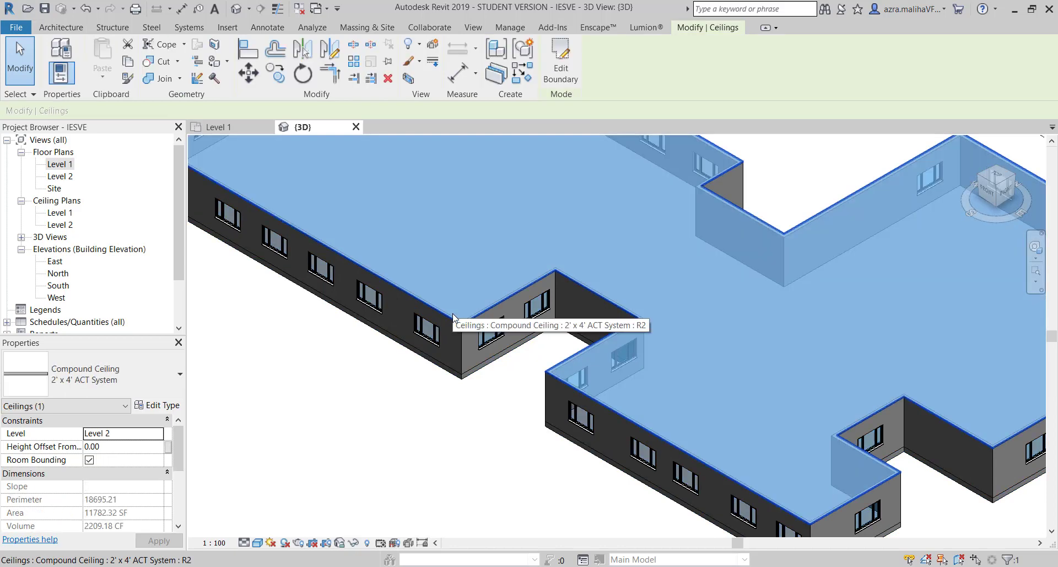
left_click(59, 30)
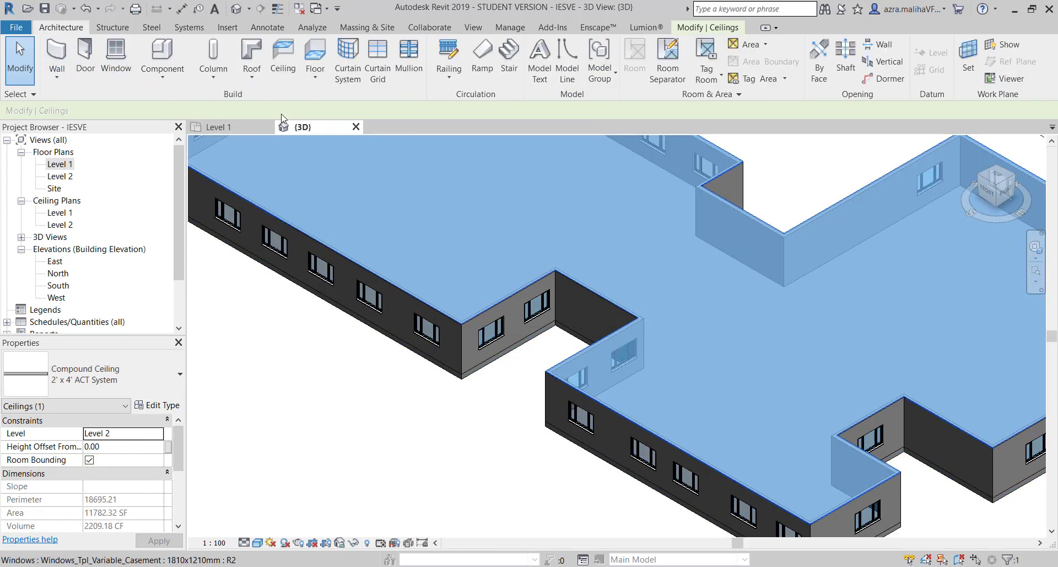
left_click(282, 63)
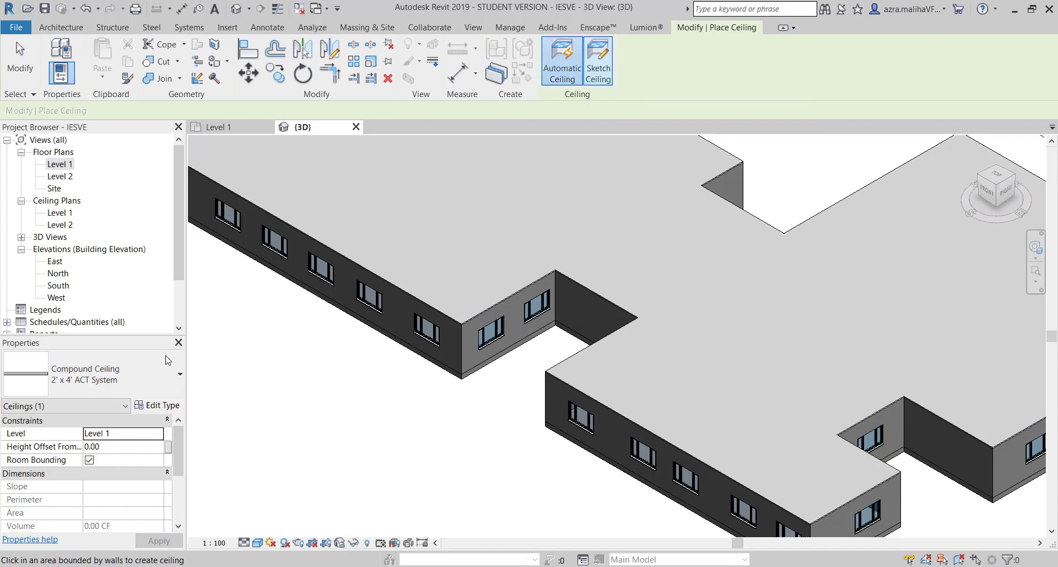
left_click(144, 381)
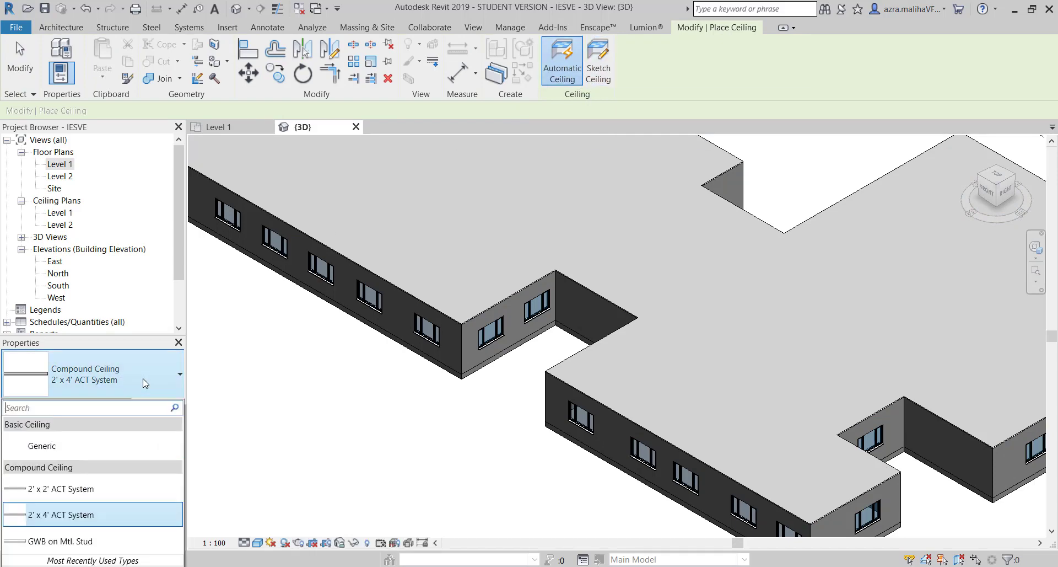
left_click(144, 379)
left_click(144, 378)
left_click(144, 378)
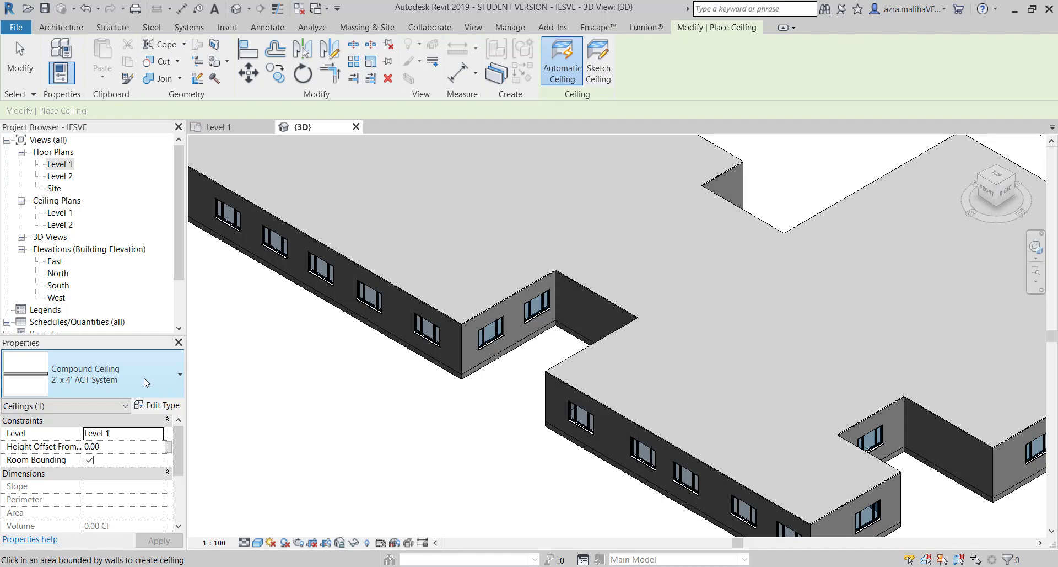
key("Escape")
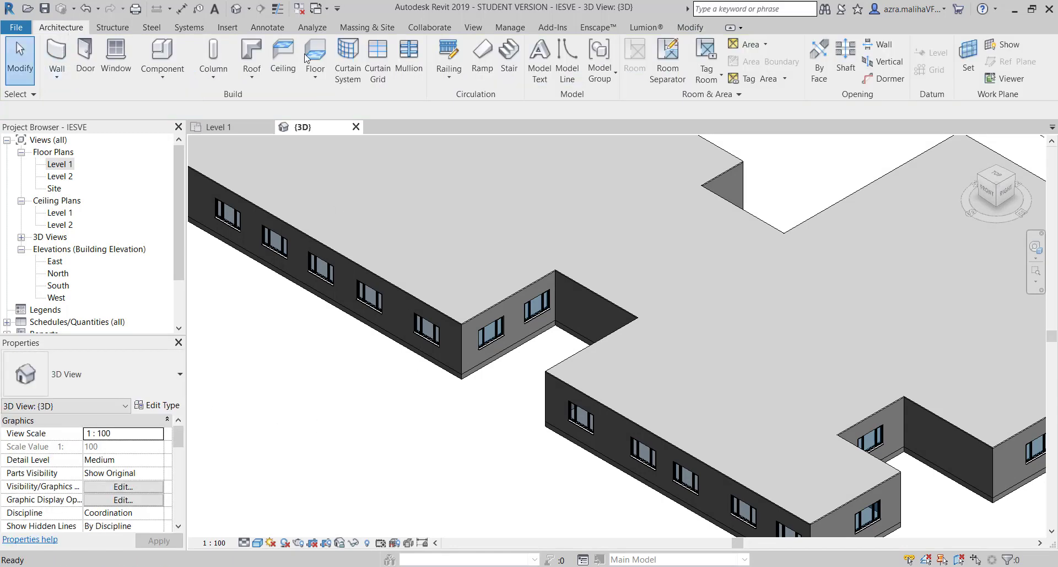
Examine the building in 3D and select the floor slab along the bottom of its exterior walls
scroll(170, 43, "down", 1)
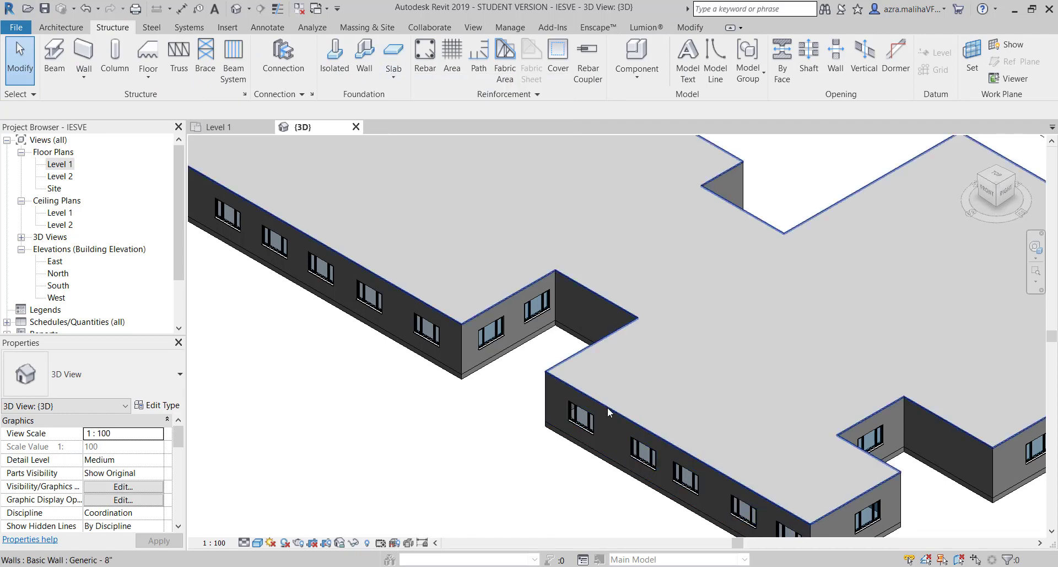
scroll(469, 324, "down", 2)
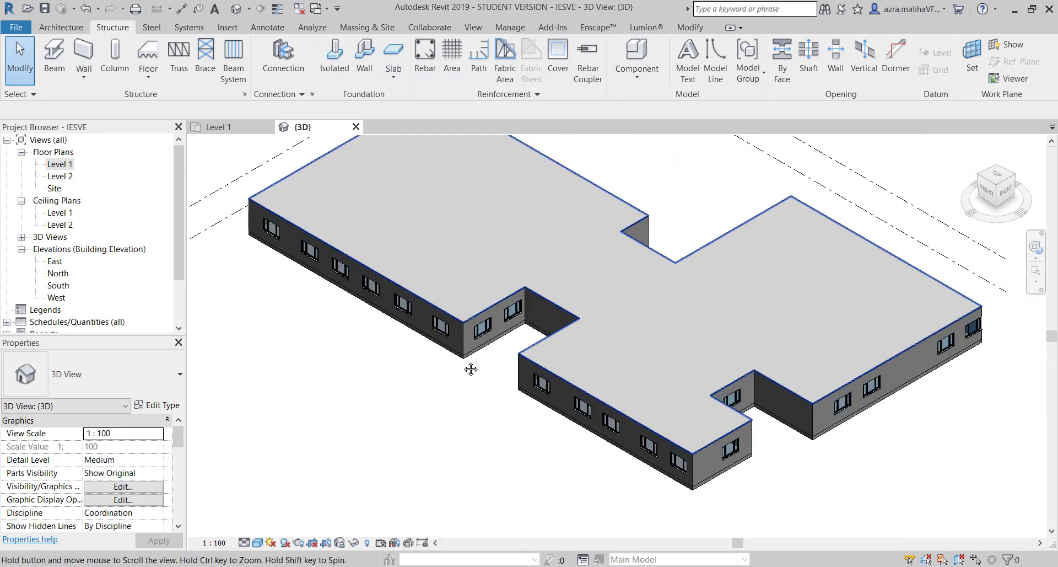
scroll(472, 366, "down", 2)
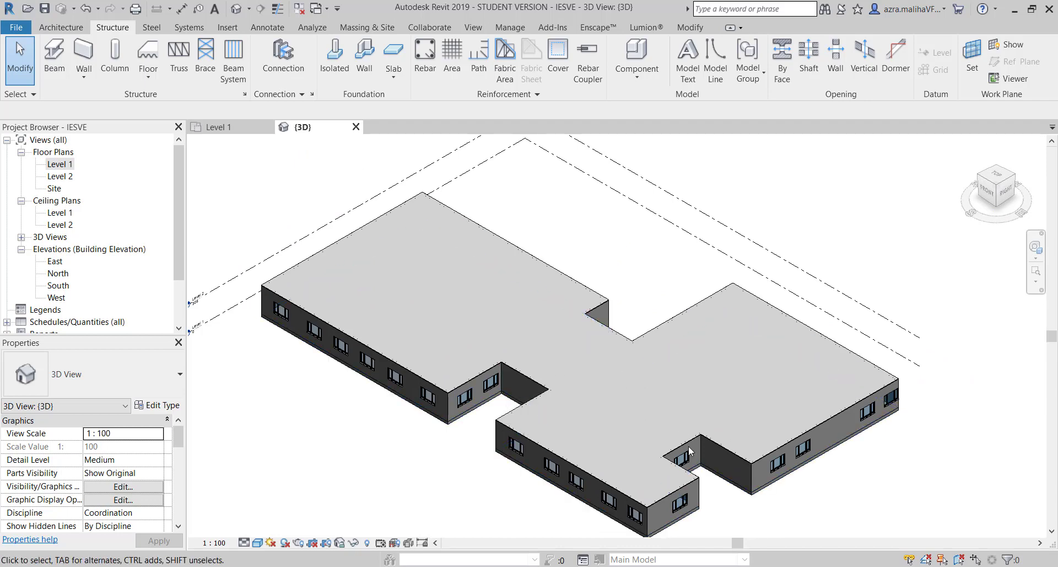
scroll(692, 522, "up", 2)
middle_click_drag(692, 523, 597, 407)
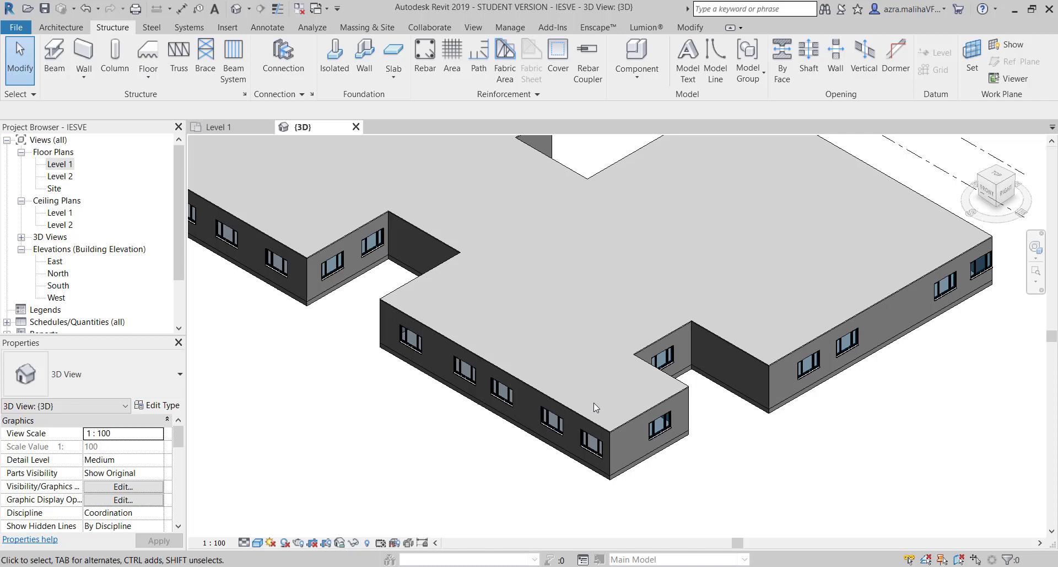
left_click(609, 427)
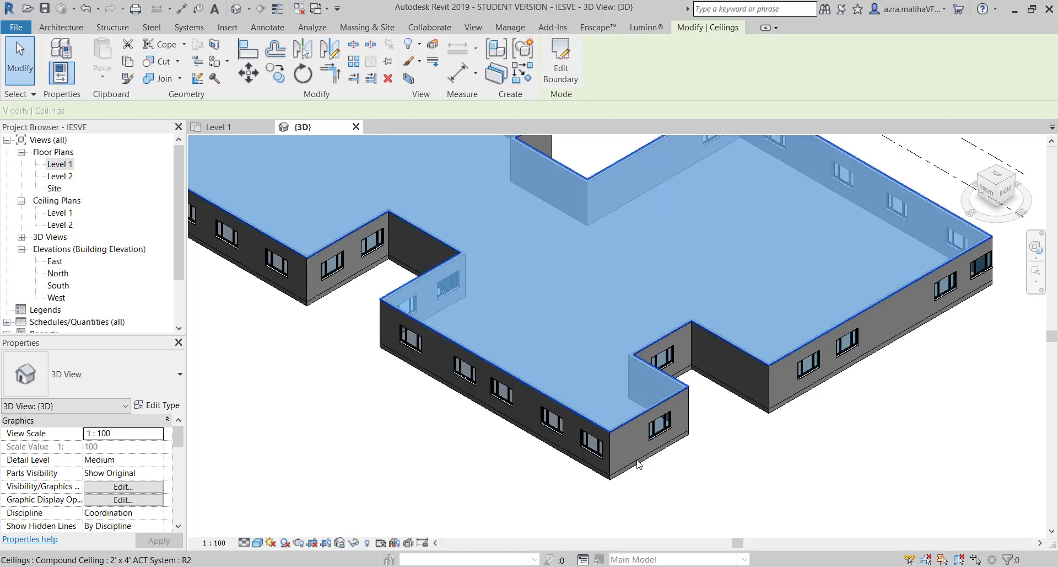
left_click(610, 478)
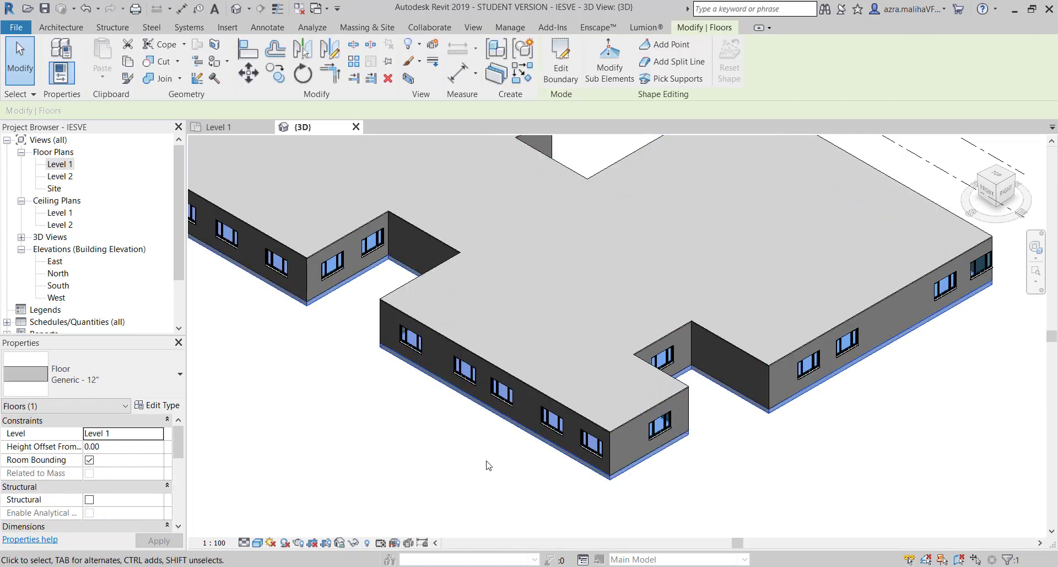
Select a casement window in the front wall, review its properties and the neighbouring facades, and clear the selection
scroll(475, 292, "up", 8)
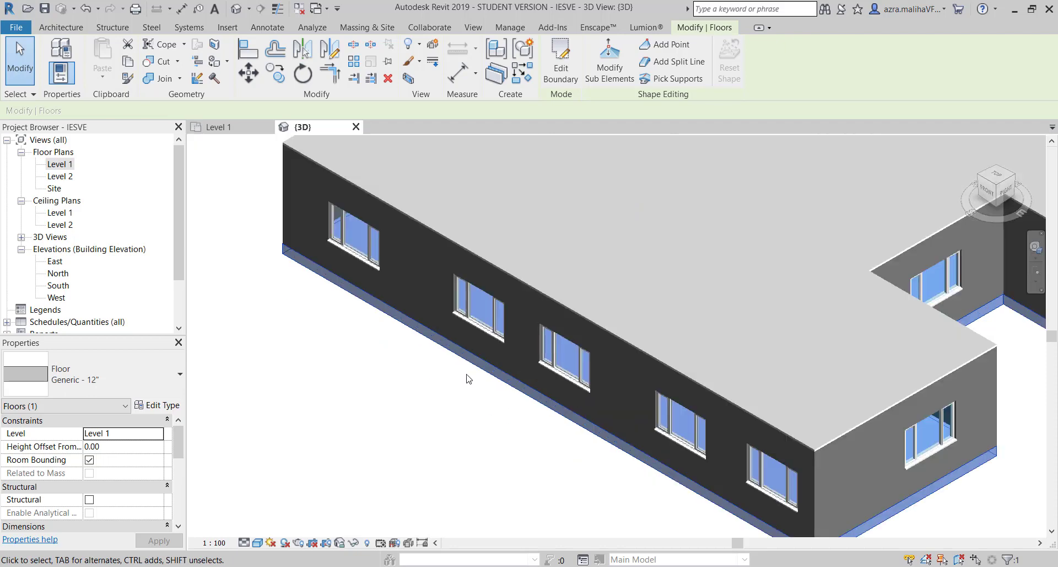
scroll(518, 329, "up", 4)
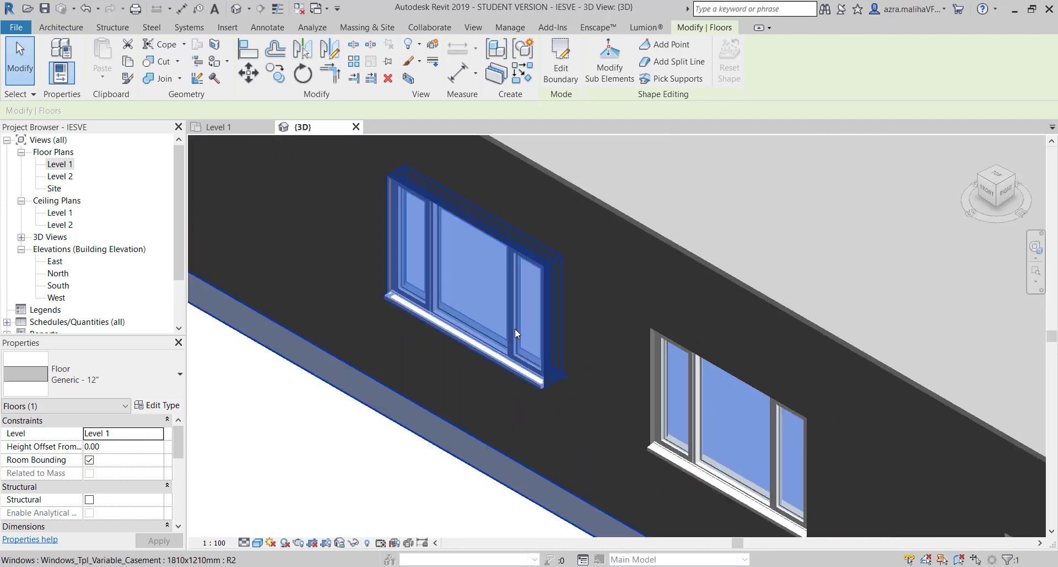
left_click(516, 329)
scroll(499, 291, "down", 3)
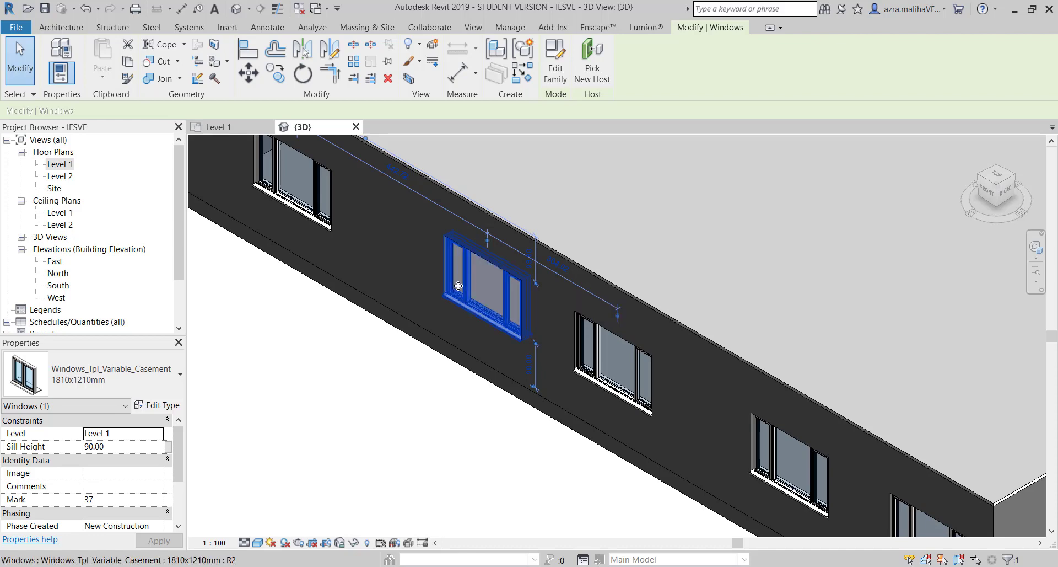
scroll(500, 291, "down", 3)
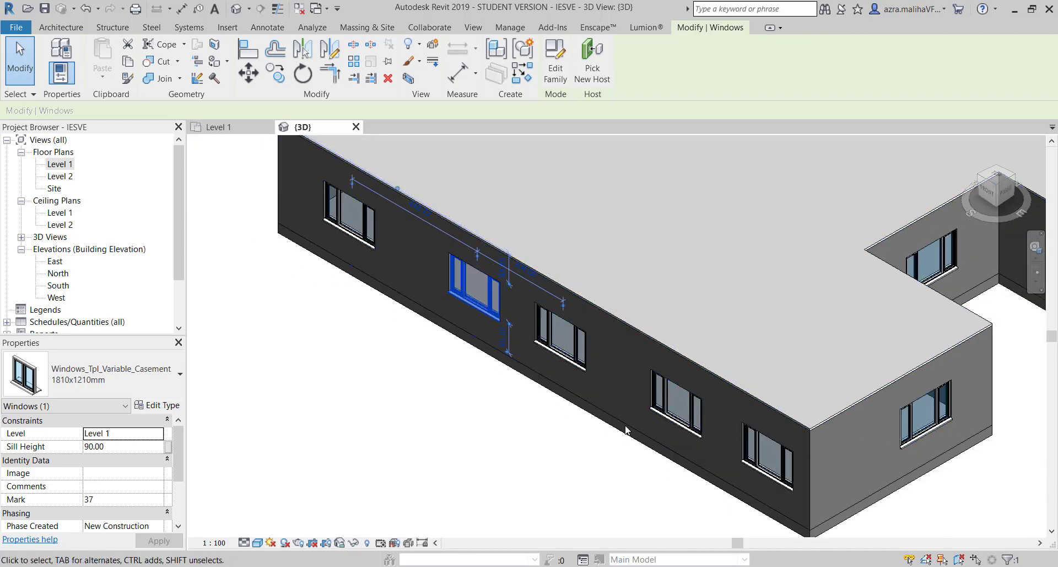
middle_click_drag(294, 280, 342, 314)
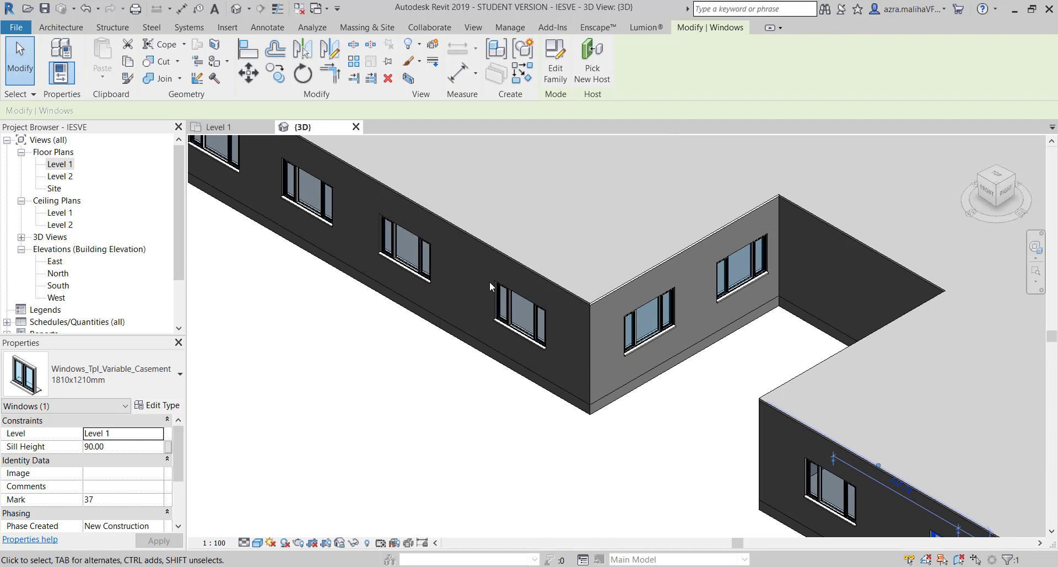
middle_click_drag(237, 232, 518, 298)
scroll(293, 260, "down", 2)
scroll(293, 260, "down", 3)
middle_click_drag(747, 363, 471, 324)
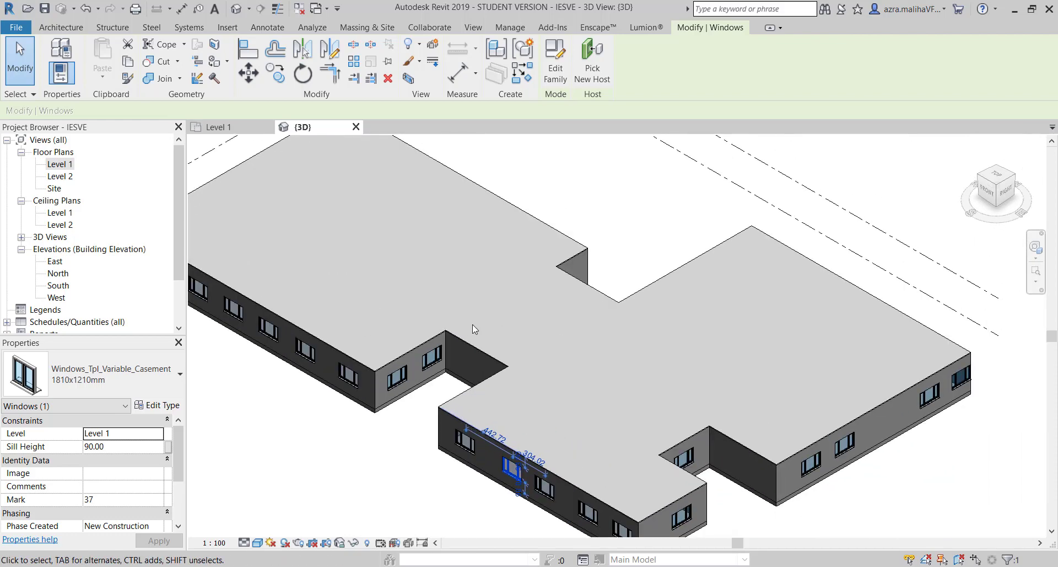
key("Escape")
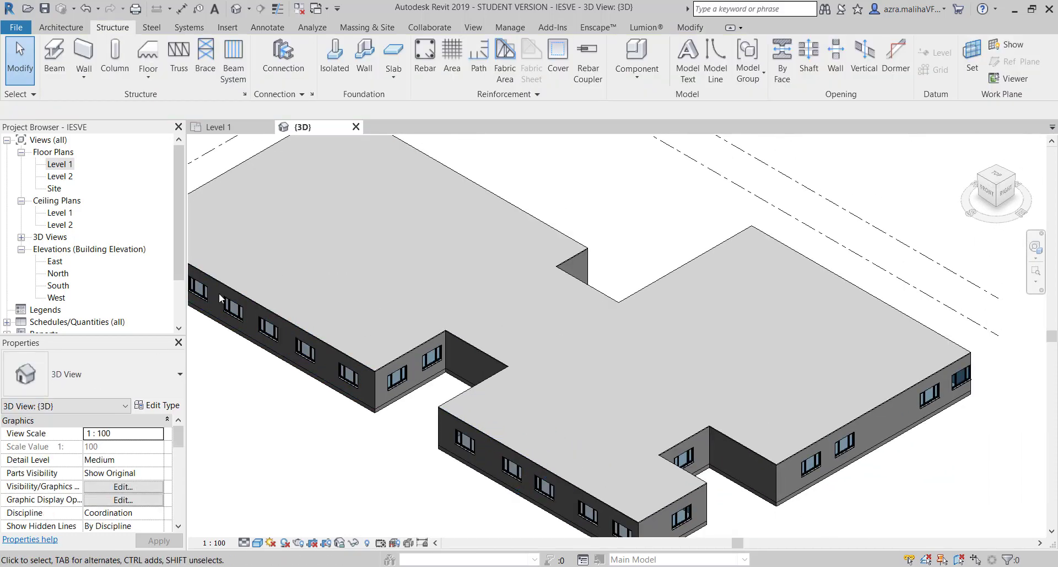
Select the short two-window exterior wall beside the recess, review its type, constraints and Room Bounding setting, and deselect it
scroll(423, 332, "down", 2)
scroll(473, 375, "up", 5)
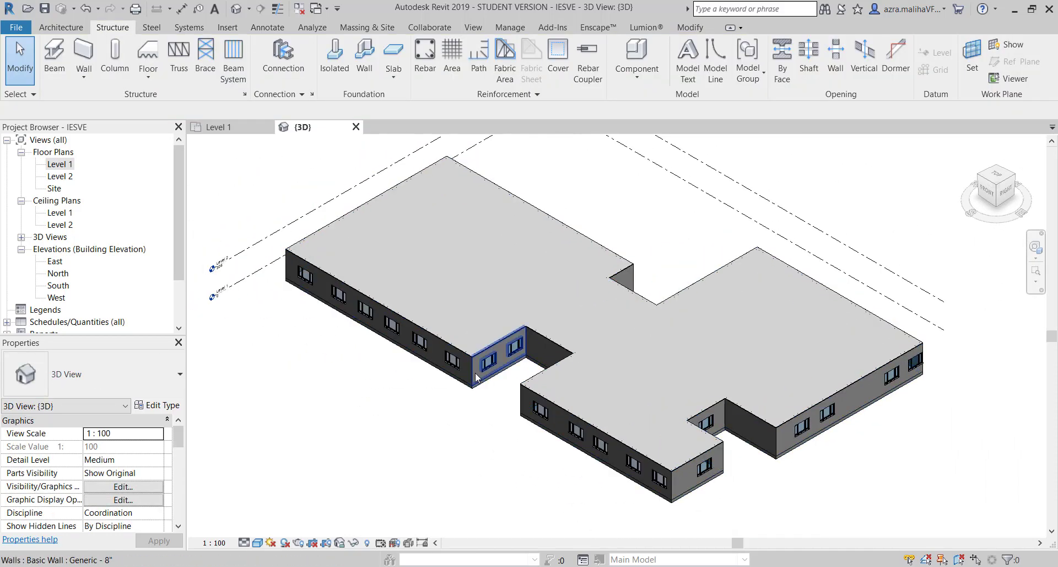
left_click(463, 375)
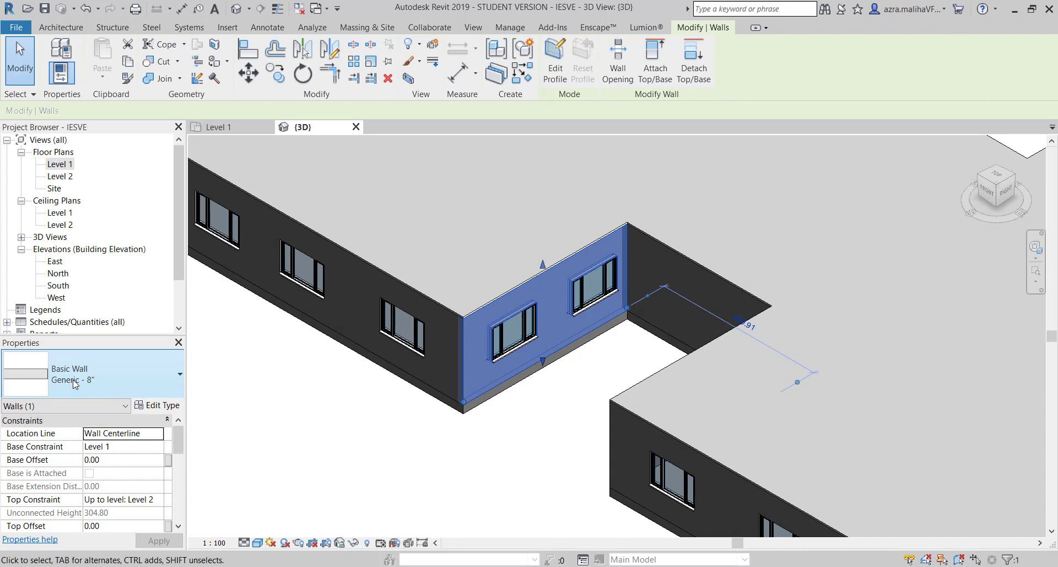
scroll(115, 458, "down", 1)
scroll(115, 458, "down", 1)
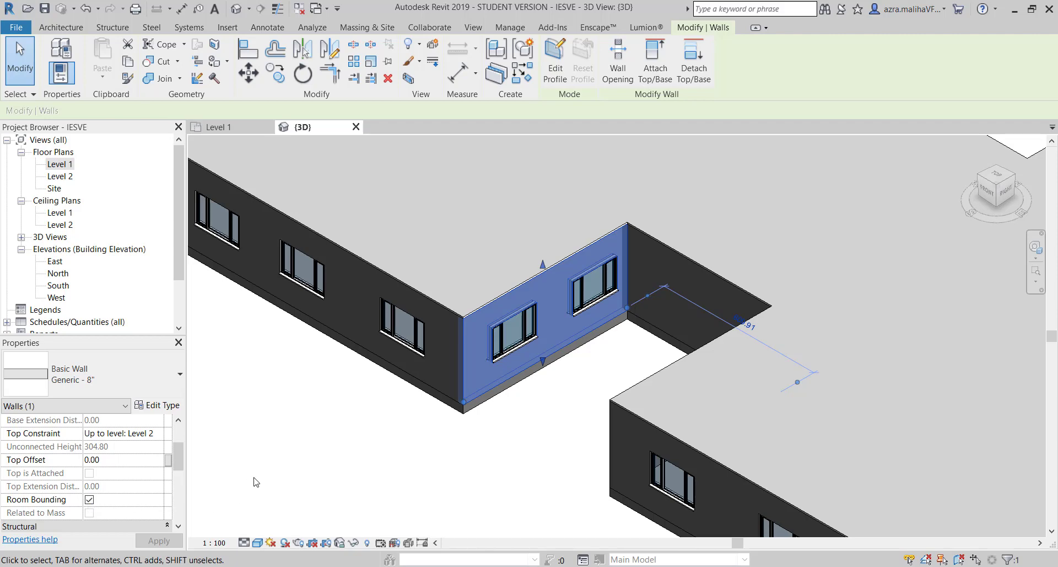
left_click(338, 445)
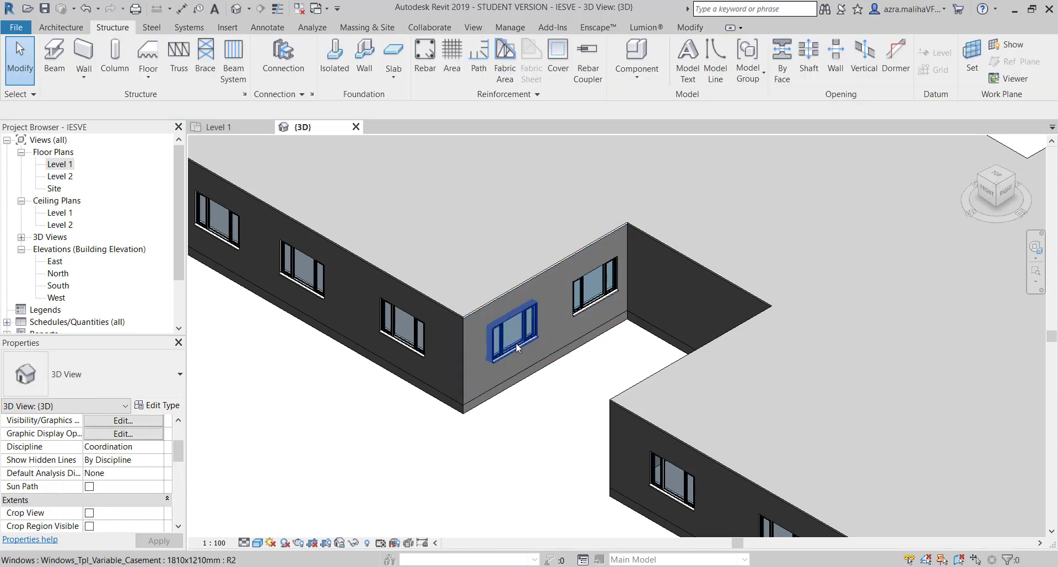
Select the ceiling over the building, check its dimensions and Room Bounding setting, and clear the selection
scroll(511, 343, "down", 3)
left_click(408, 288)
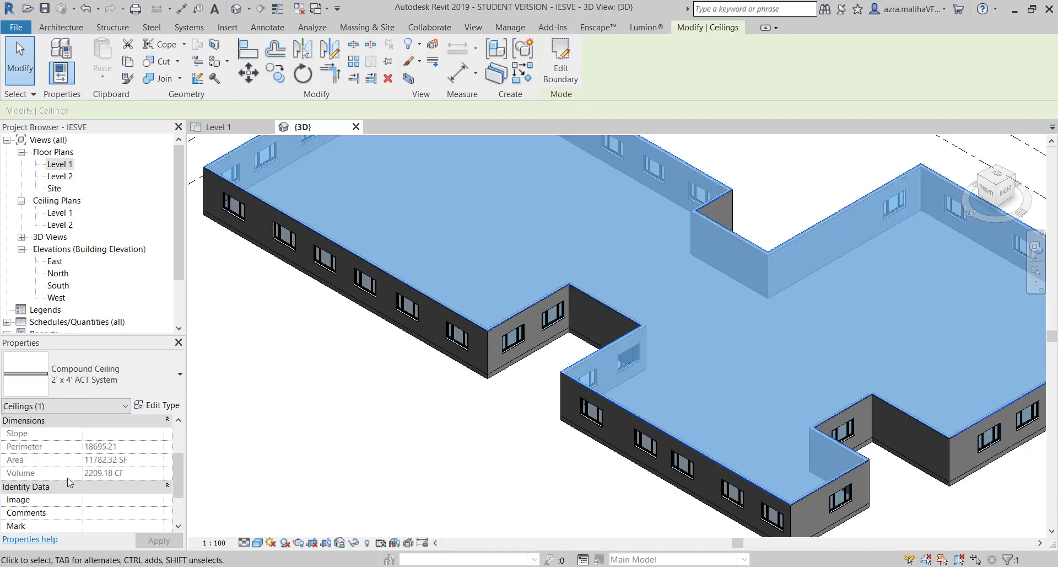
scroll(69, 483, "down", 3)
scroll(73, 483, "up", 3)
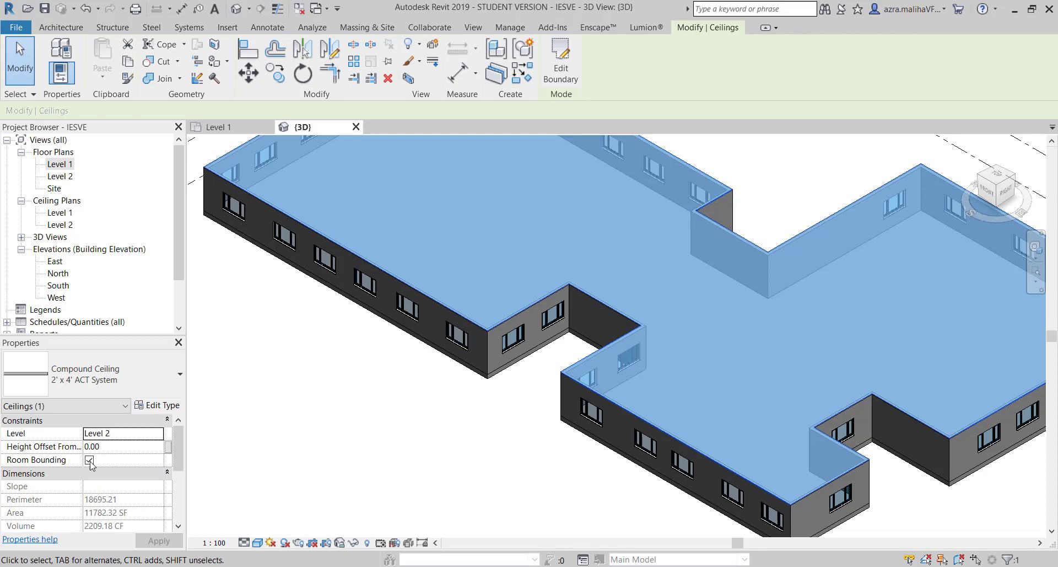
left_click(477, 404)
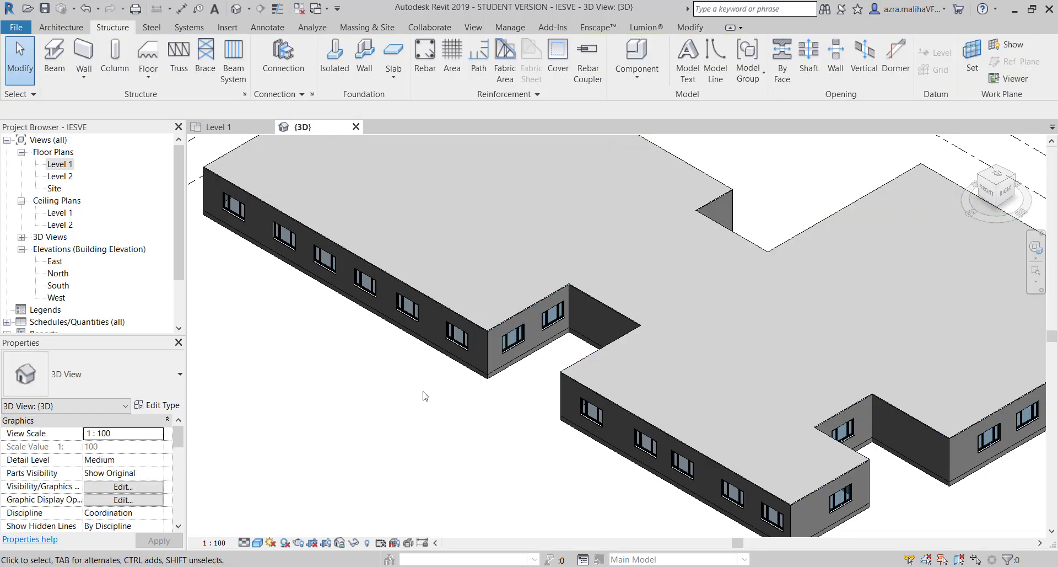
Return from the 3D view to the Level 1 floor plan
scroll(425, 396, "down", 2)
double_click(57, 165)
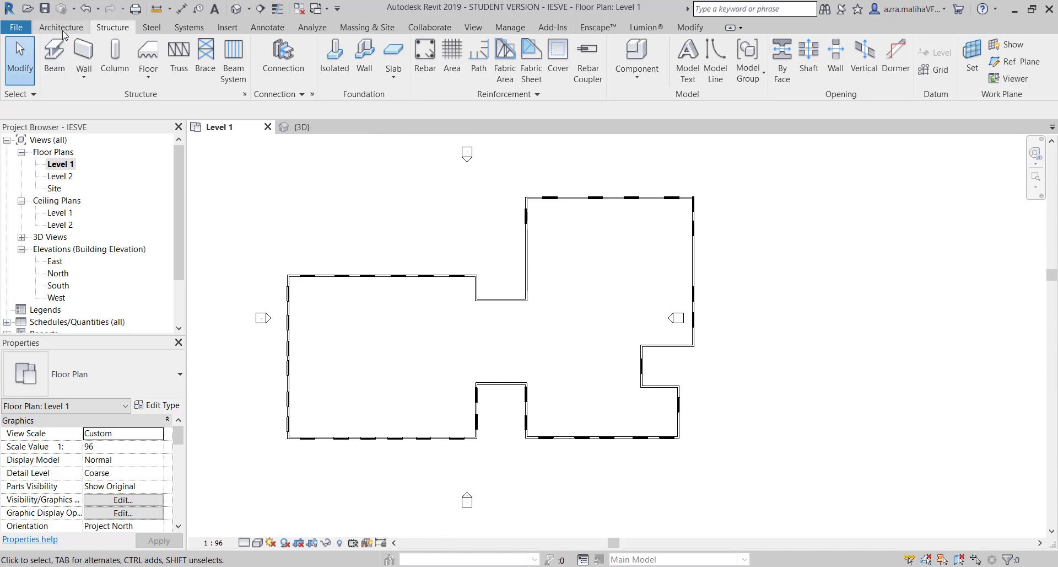
Enclose the building's northwest corner with interior partition walls: about 1400 east from the west wall, turning north about 993 to the exterior wall
left_click(61, 27)
left_click(63, 61)
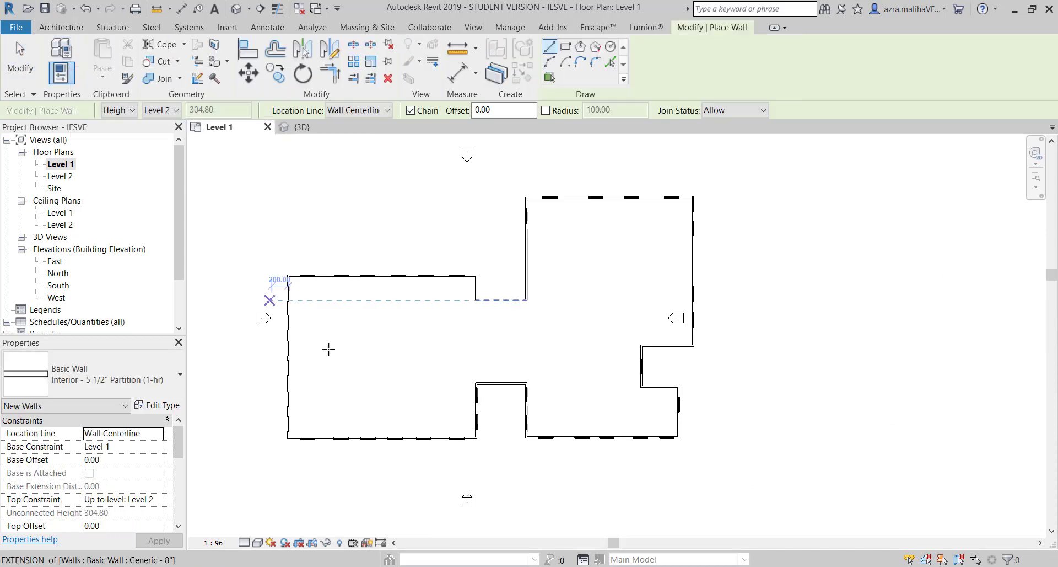
left_click(288, 357)
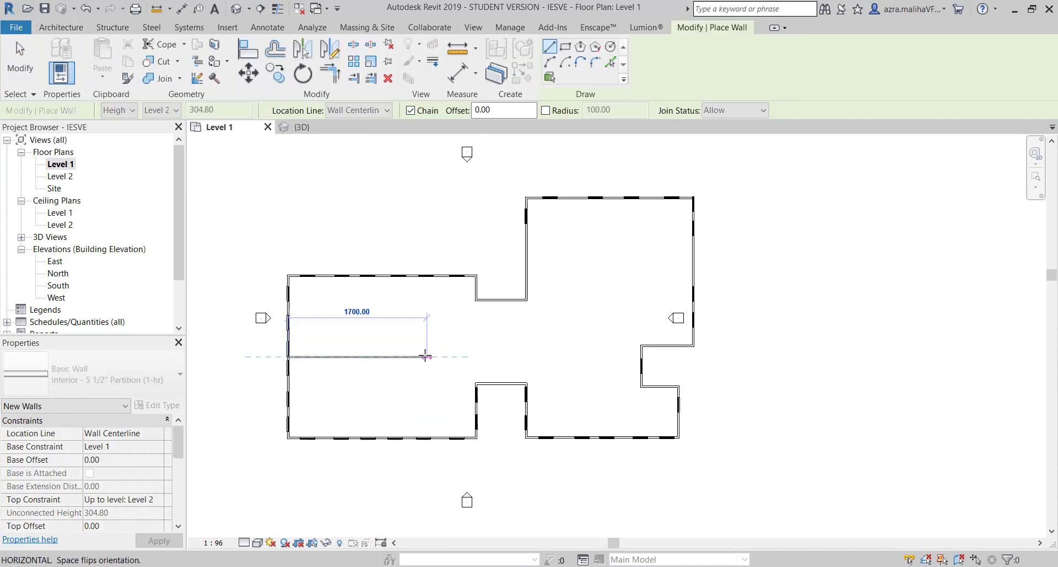
left_click(402, 357)
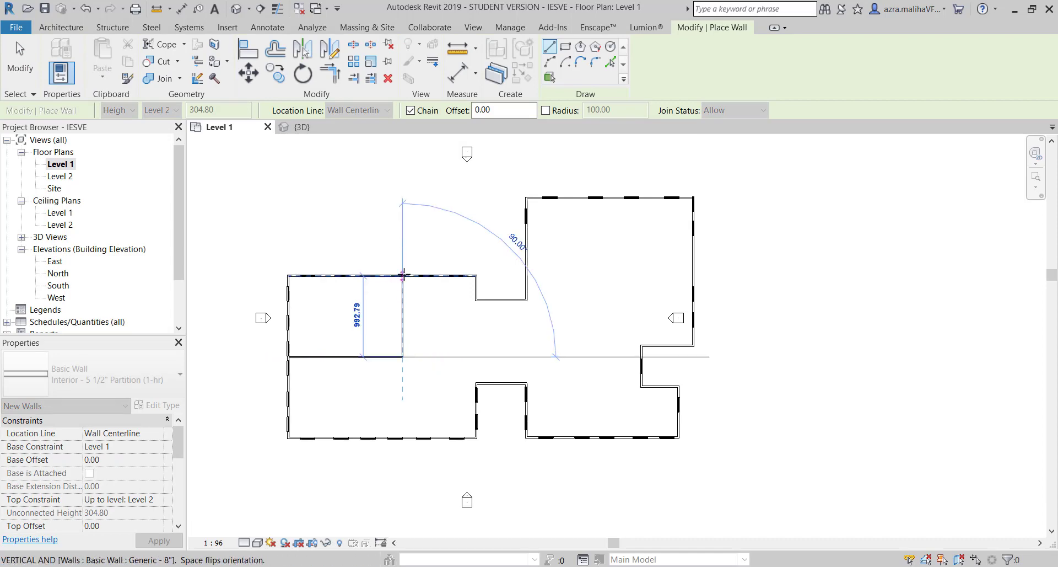
scroll(402, 279, "up", 2)
left_click(401, 278)
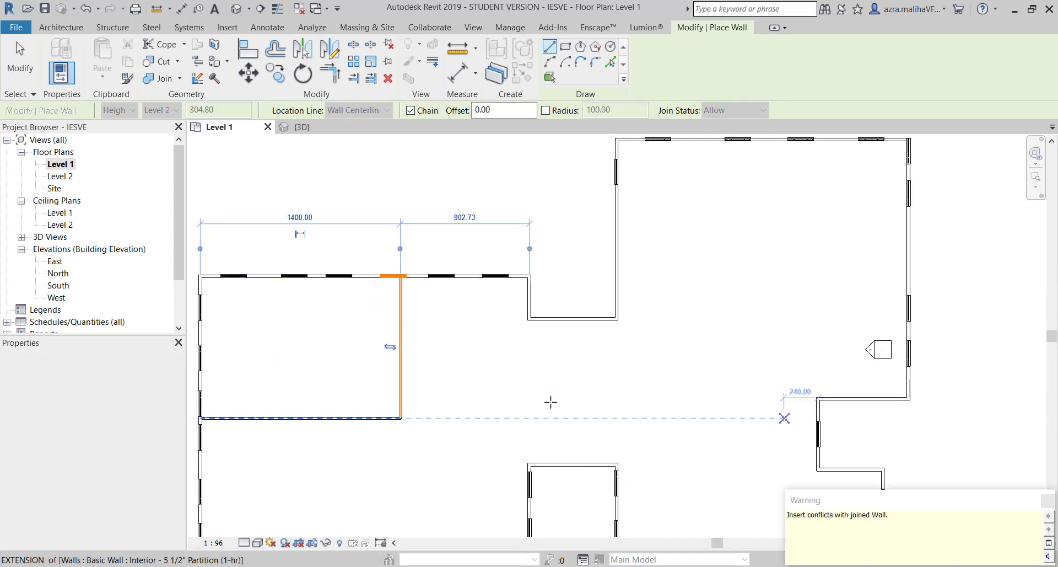
key("Escape")
Draw a vertical partition from the south exterior wall up to the horizontal partition, about 1151 east of the west wall
middle_click_drag(494, 413, 484, 300)
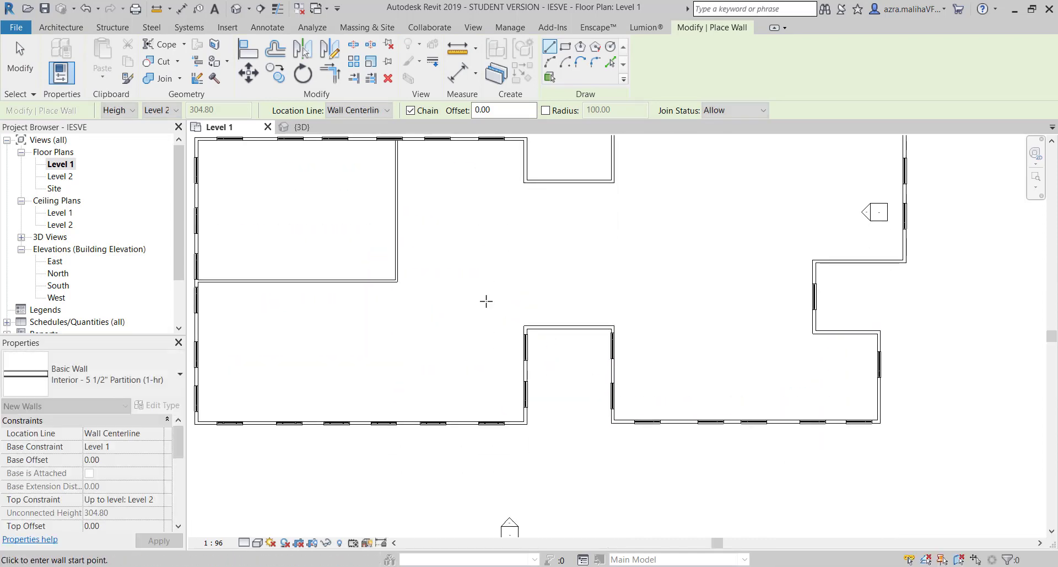
left_click(359, 422)
left_click(356, 282)
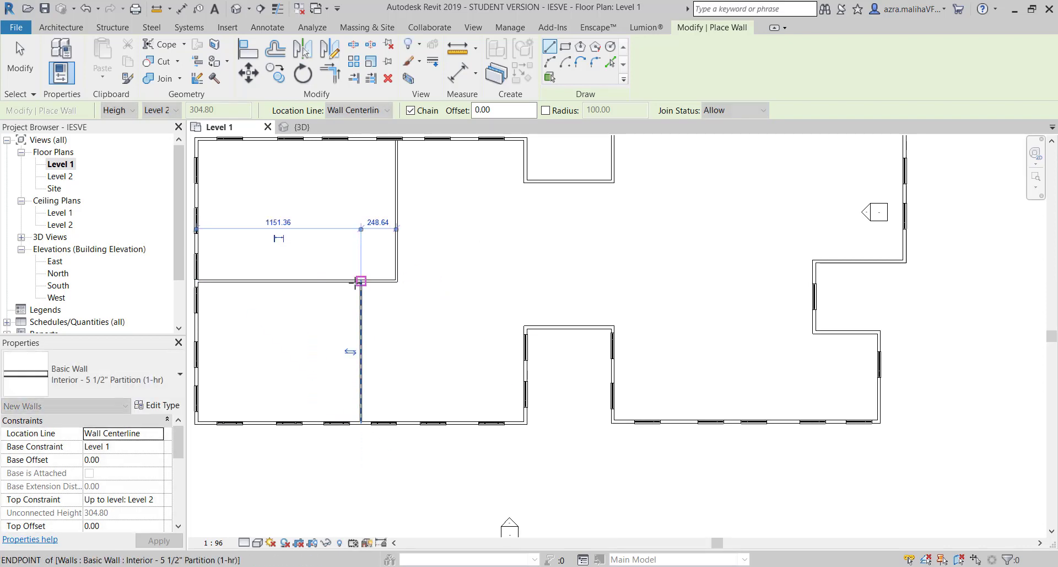
key("Escape")
Draw an L-shaped partition from the northwest room's east wall, about 1200 east and about 552 south to the southern recess wall
left_click(397, 250)
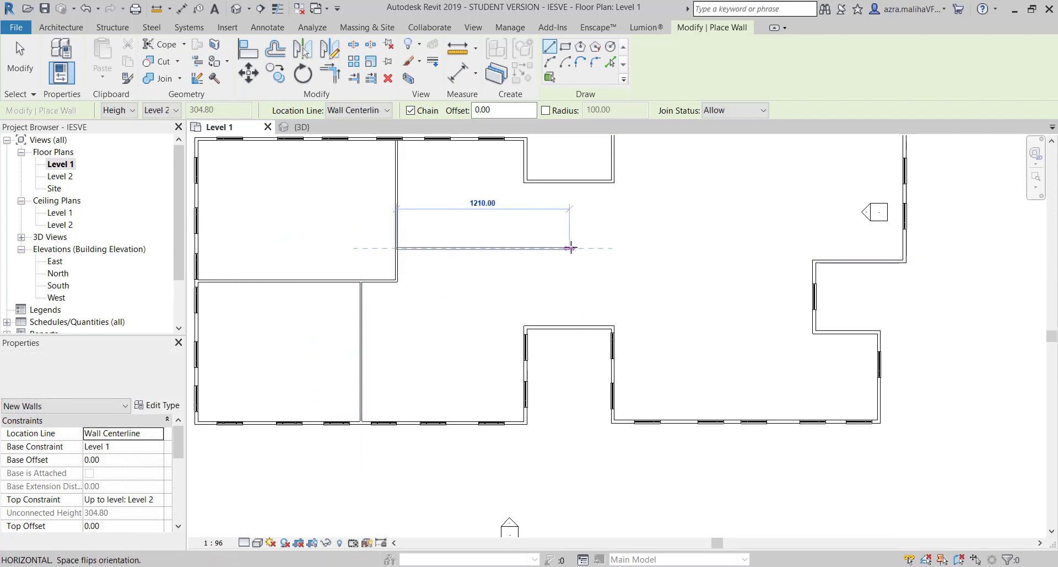
left_click(568, 248)
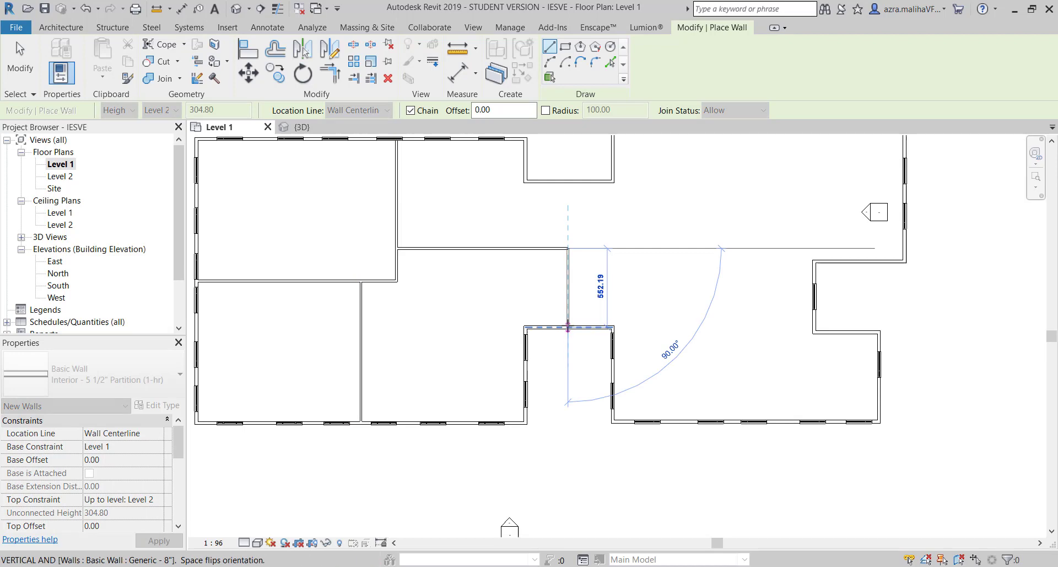
left_click(568, 326)
key("Escape")
Divide the northeast wing with a partition across its full width and a vertical partition about 1054 long up to the north wall
middle_click_drag(681, 292, 498, 397)
left_click(430, 256)
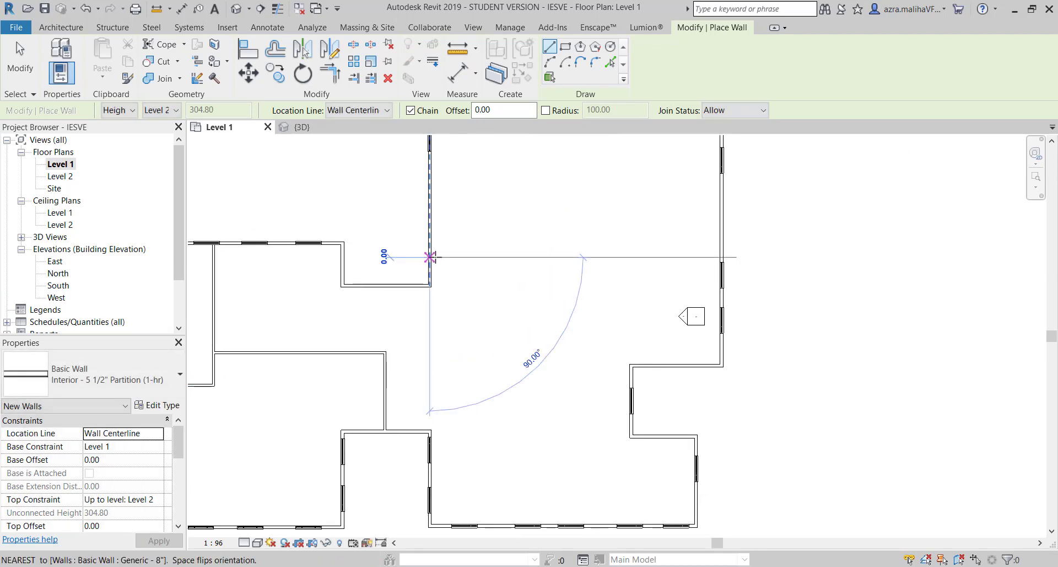
left_click(722, 257)
scroll(599, 238, "down", 2)
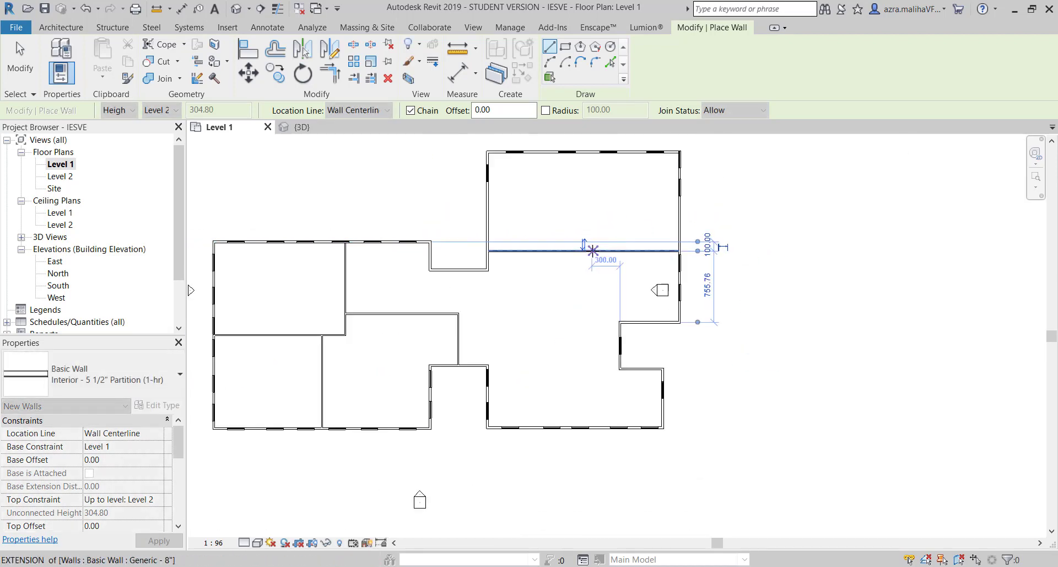
left_click(592, 249)
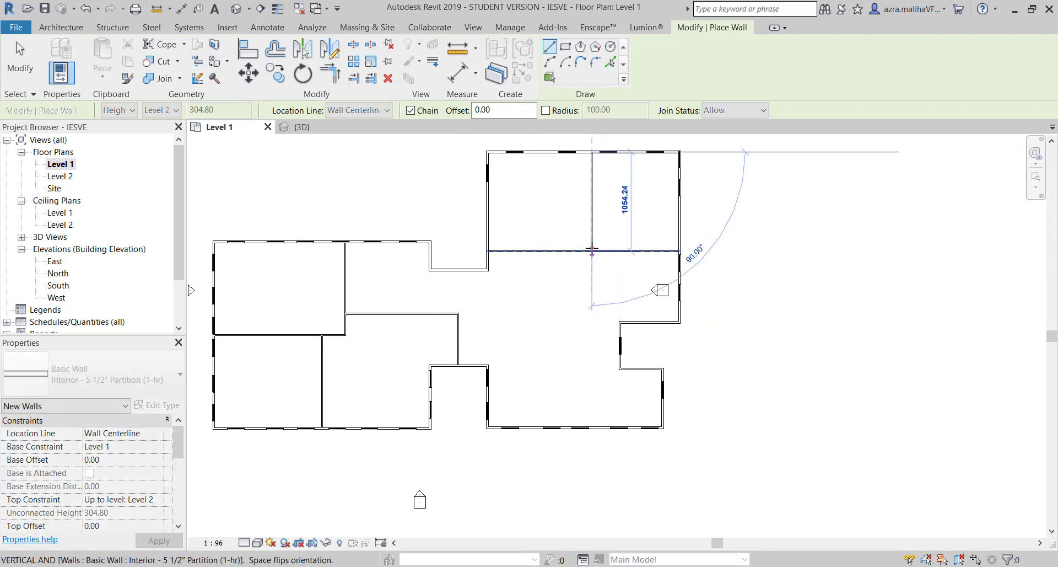
left_click(591, 152)
key("Escape")
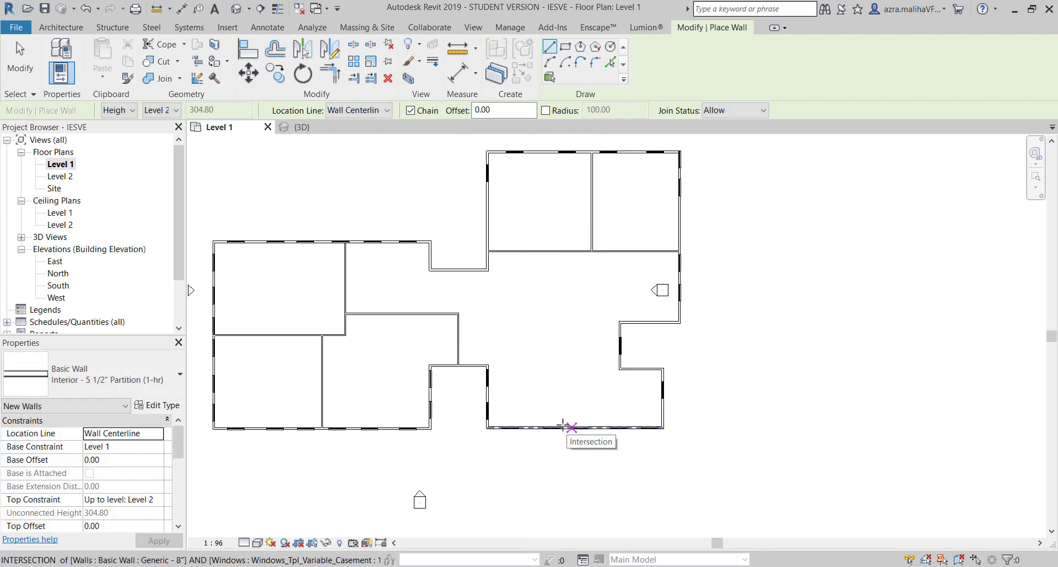
Enclose the southeast room with an L-shaped partition from the south wall north and east to the eastern recess corner, and end the Wall command
scroll(532, 424, "up", 2)
left_click(528, 427)
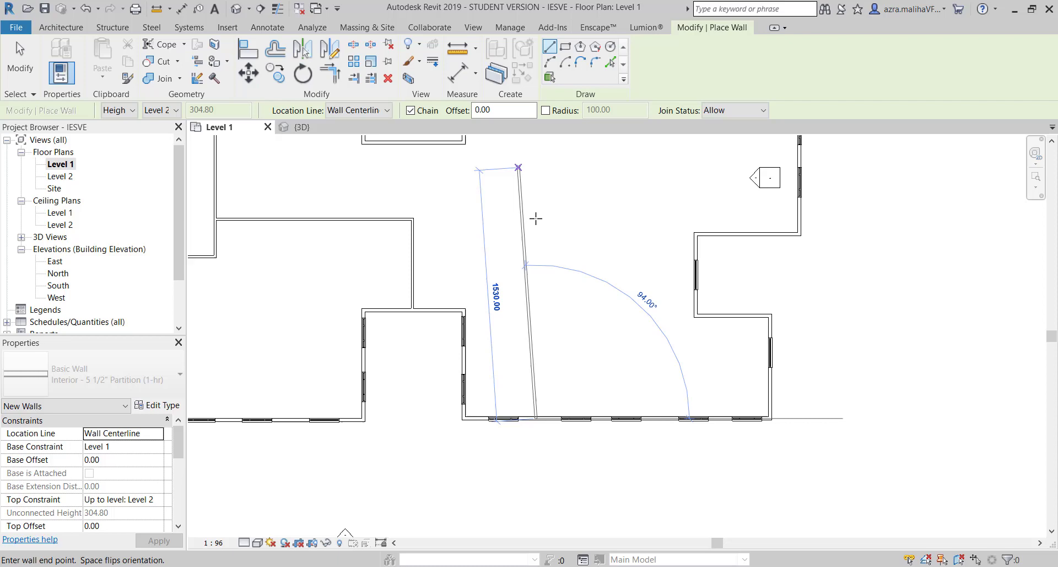
left_click(536, 234)
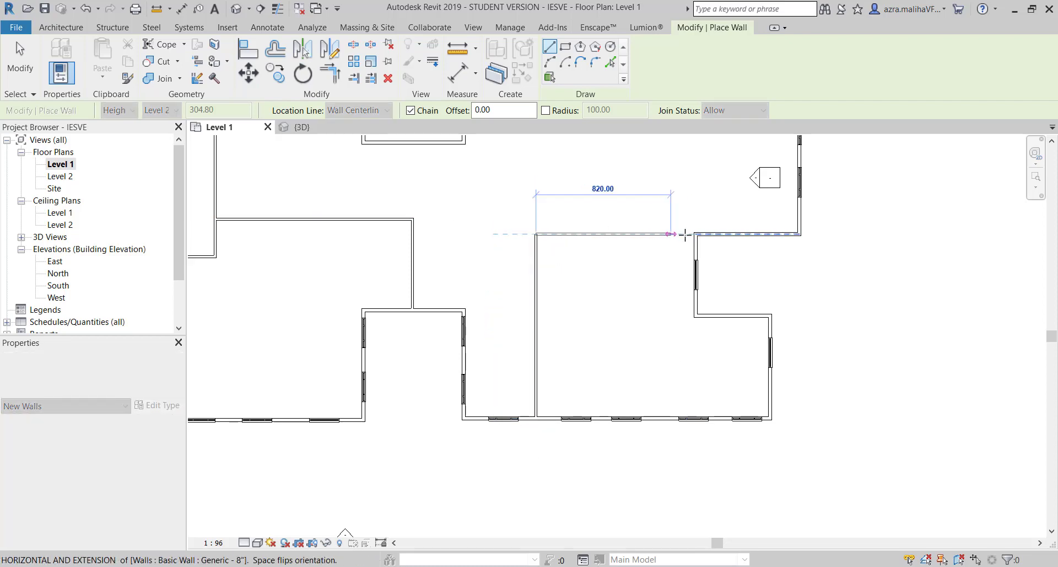
left_click(693, 234)
key("Escape")
scroll(628, 369, "down", 2)
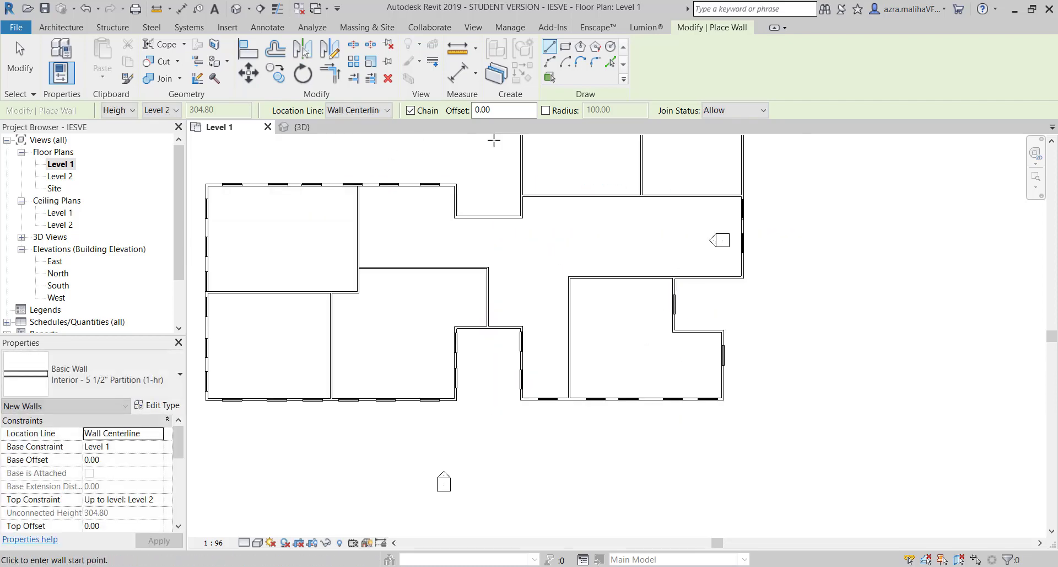
middle_click_drag(627, 264, 705, 342)
key("Escape")
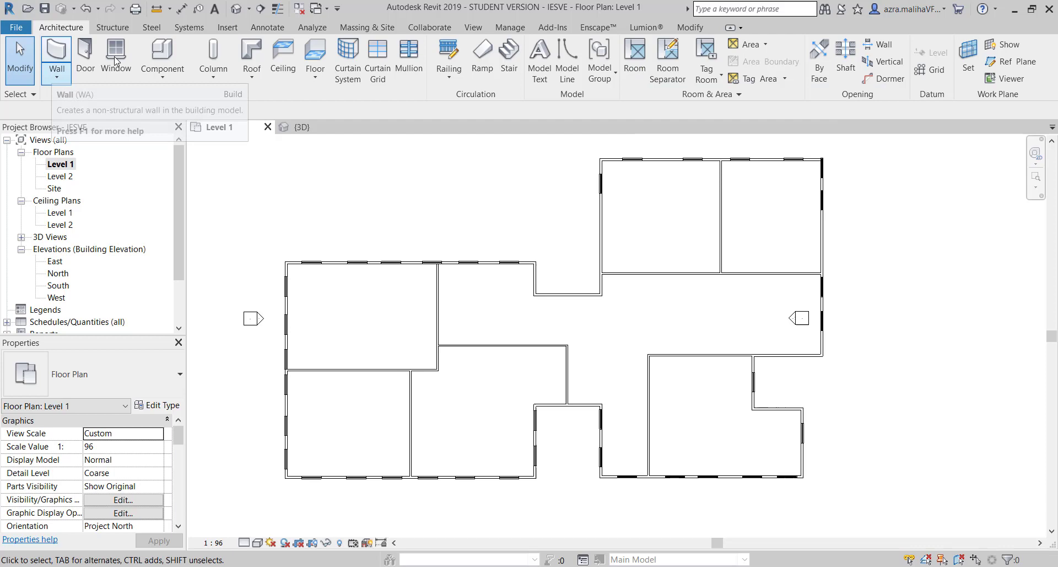
Place tagged rooms in the northwest and southwest enclosures with the Room tool and check the tag in the southwest one
left_click(306, 29)
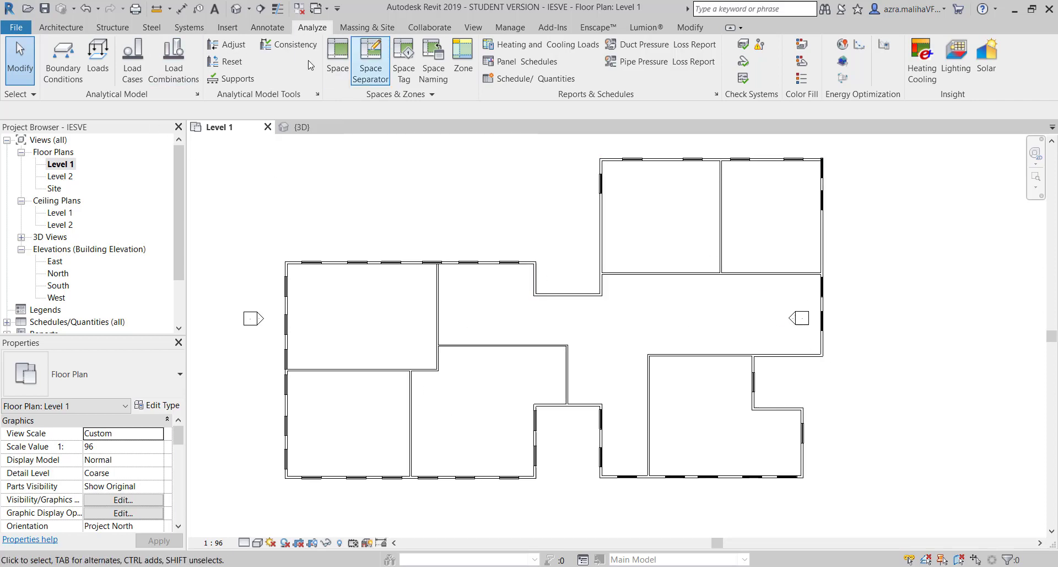
left_click(61, 27)
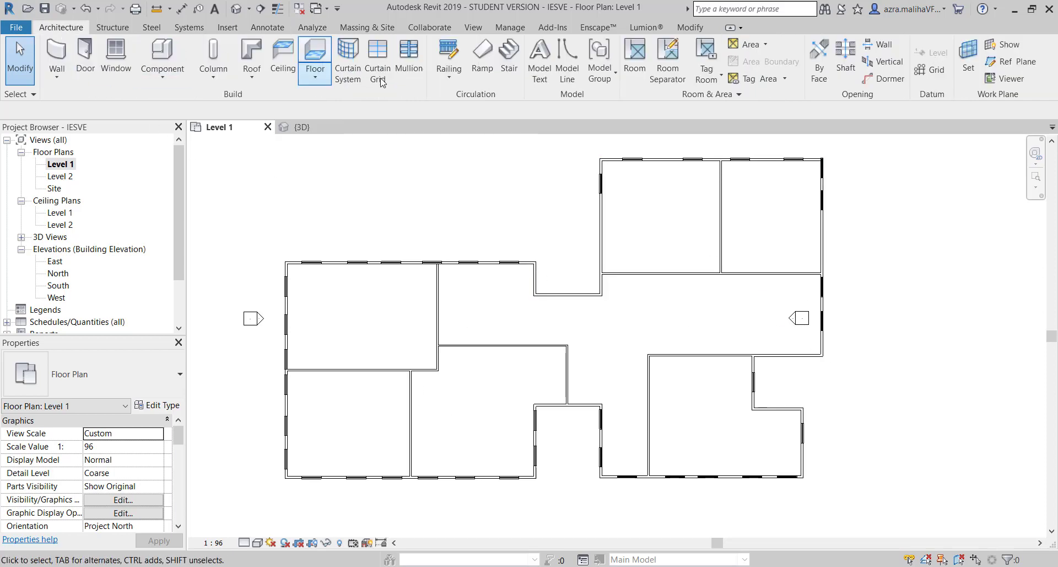
left_click(635, 61)
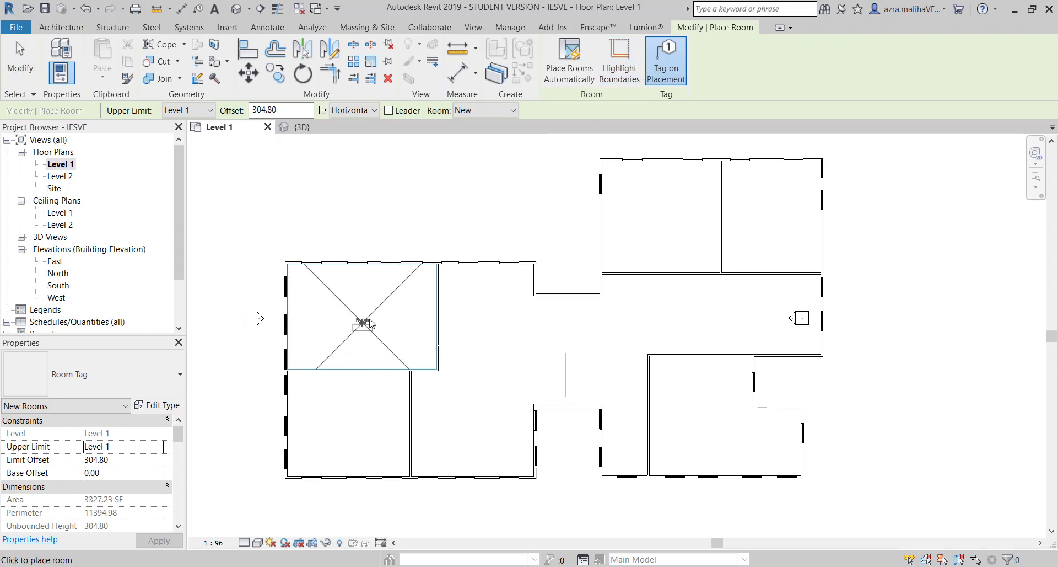
left_click(368, 321)
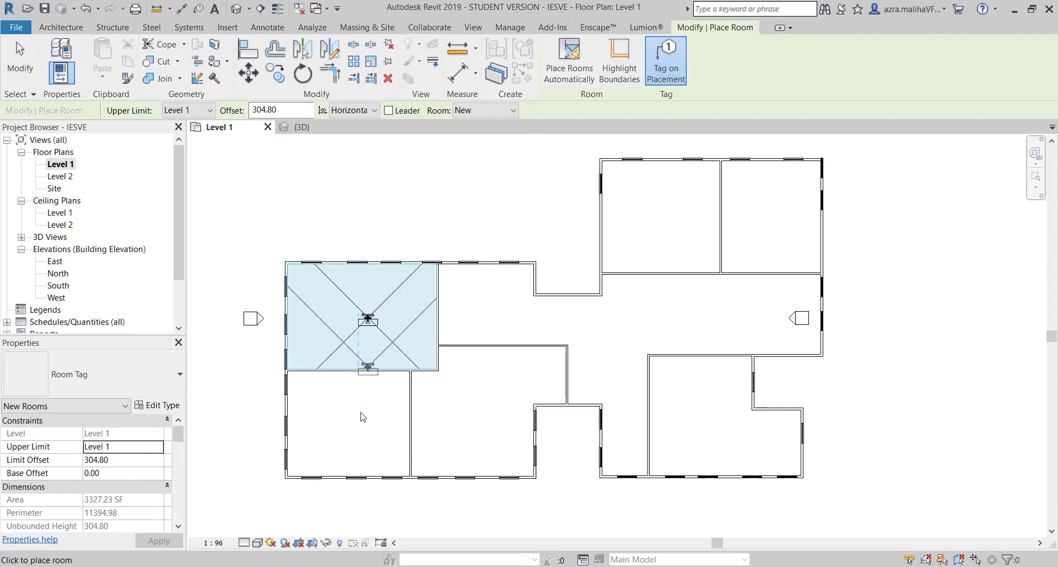
left_click(353, 431)
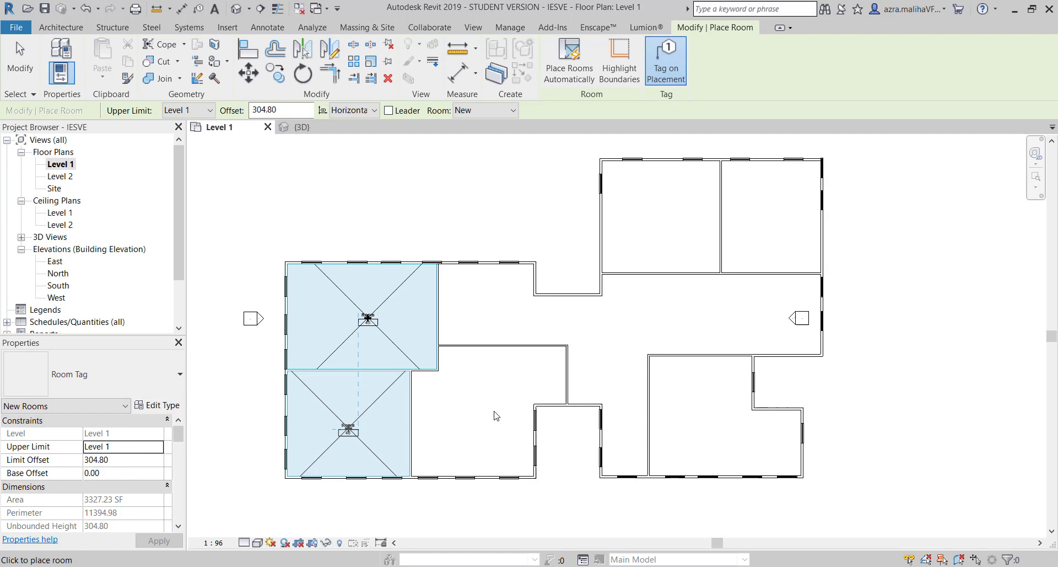
scroll(353, 453, "up", 4)
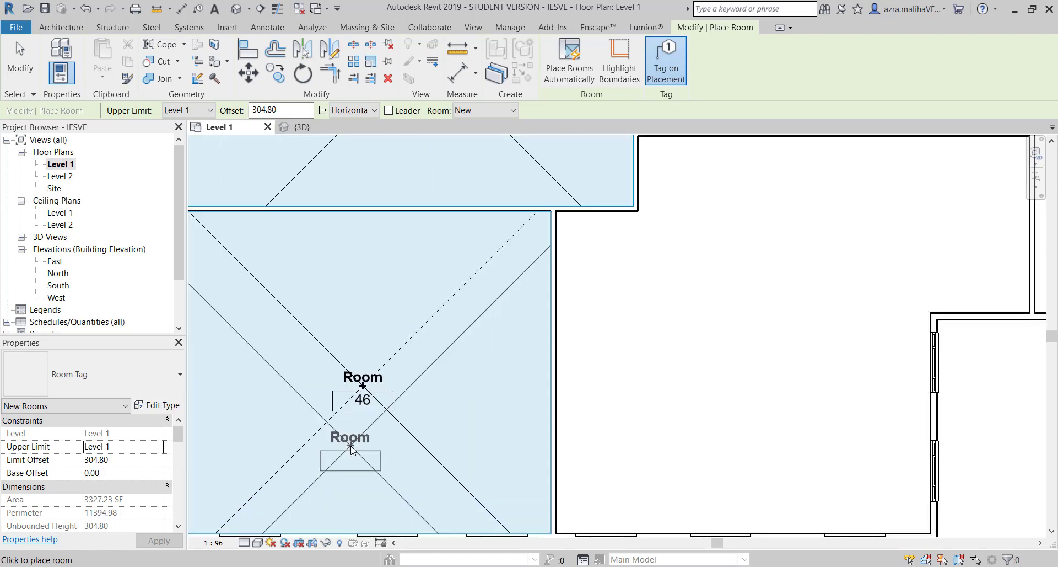
scroll(350, 448, "down", 2)
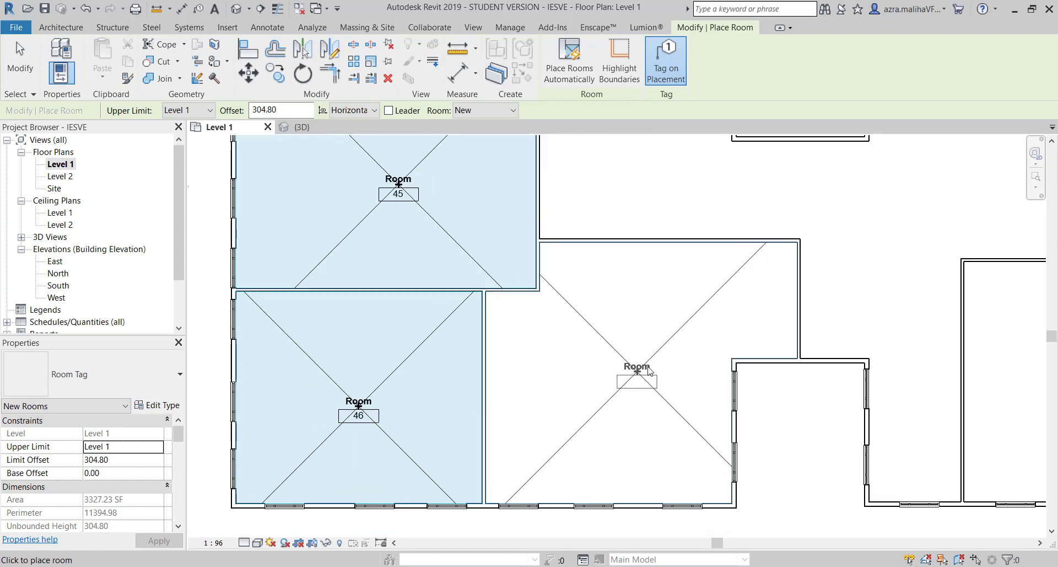
Place tagged rooms in the south-central enclosure and in the connected corridor space north of it
scroll(547, 387, "down", 2)
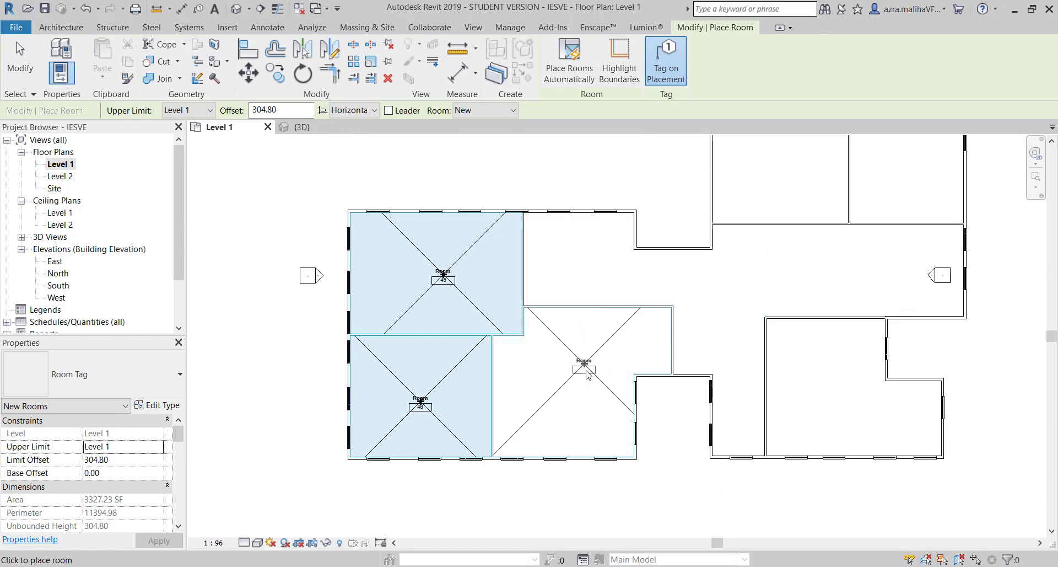
left_click(587, 372)
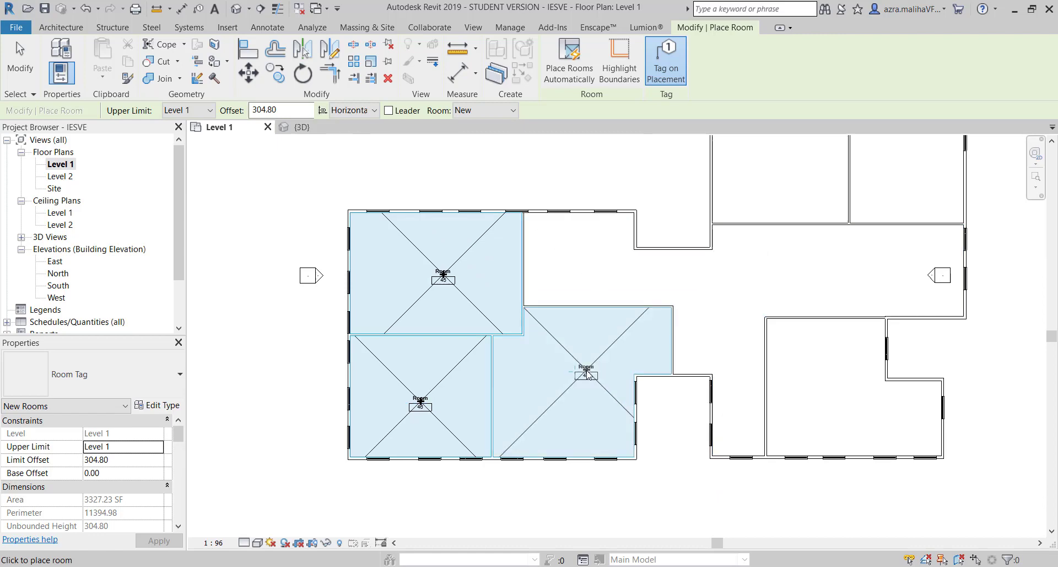
left_click(589, 268)
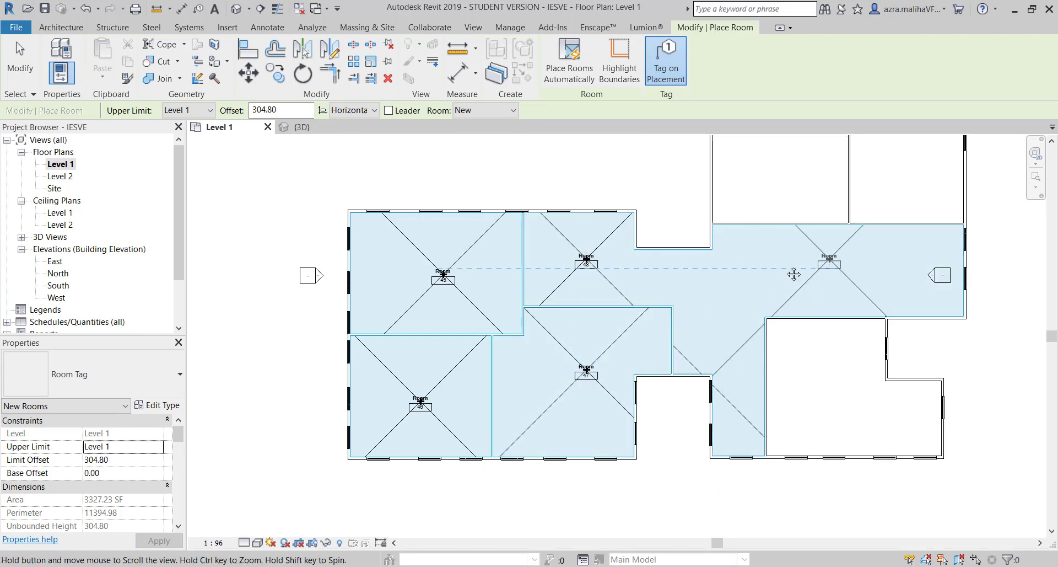
middle_click_drag(794, 274, 547, 279)
scroll(315, 282, "up", 3)
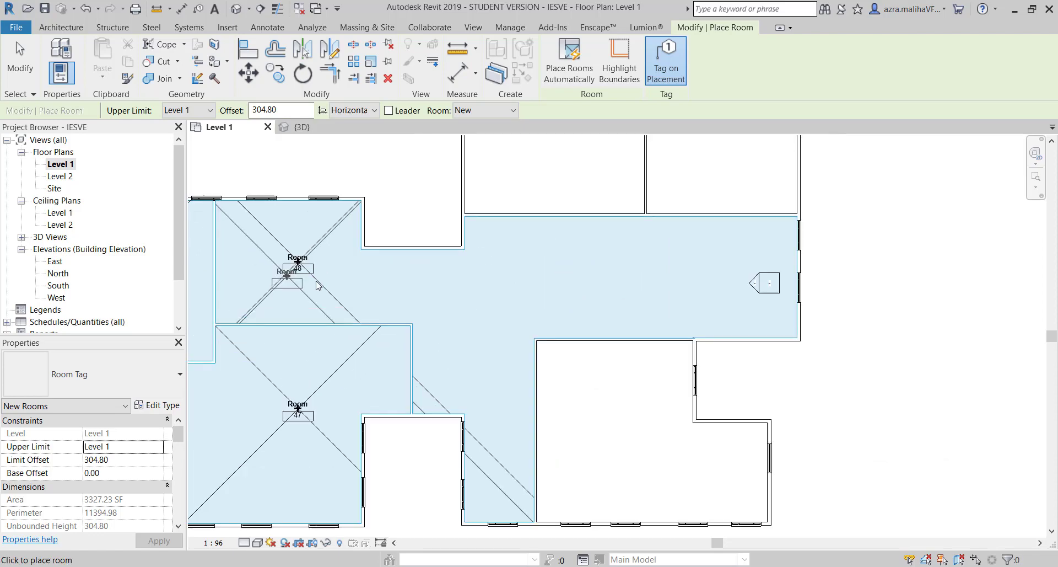
scroll(318, 226, "down", 4)
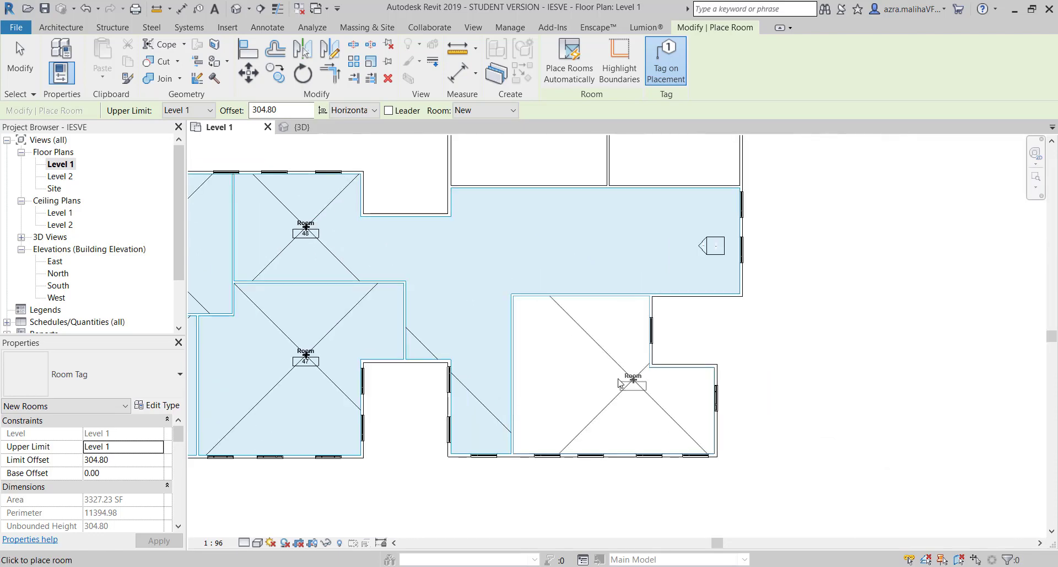
Place tagged rooms in the southeast enclosure and in both enclosures of the northeast wing, and end the Room command
left_click(610, 379)
scroll(609, 466, "down", 3)
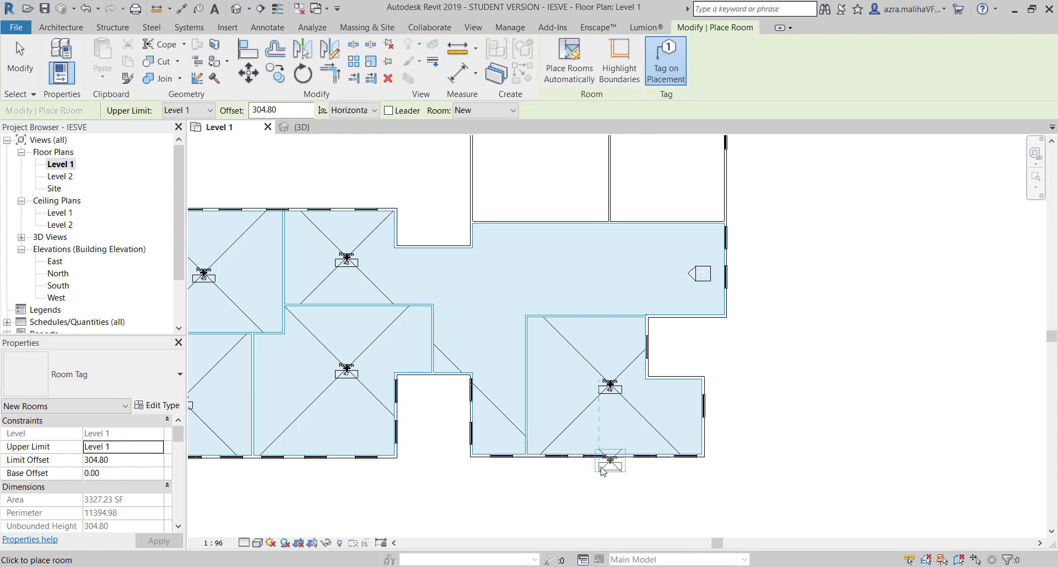
middle_click_drag(567, 215, 562, 314)
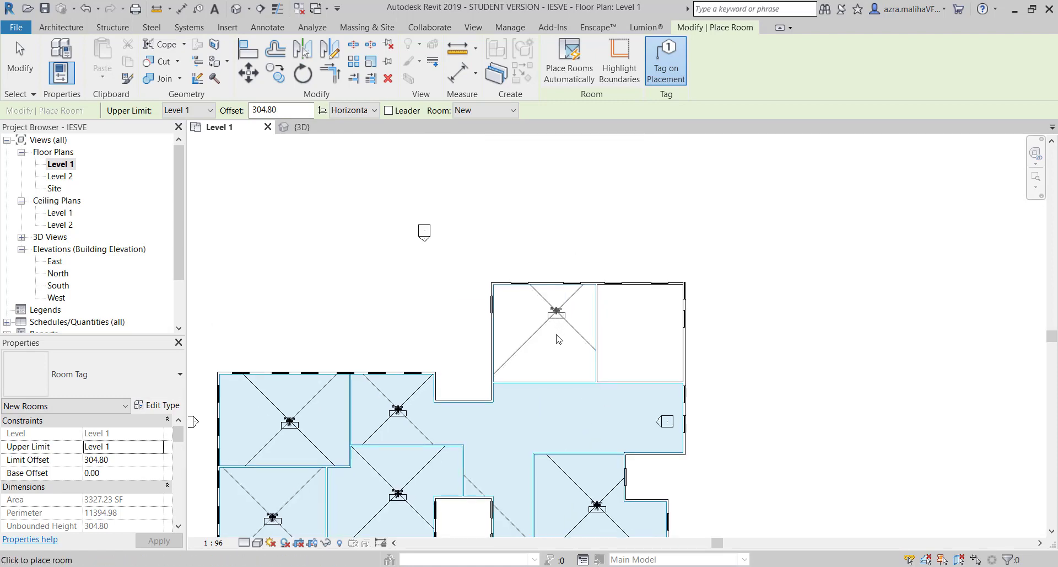
scroll(553, 356, "up", 3)
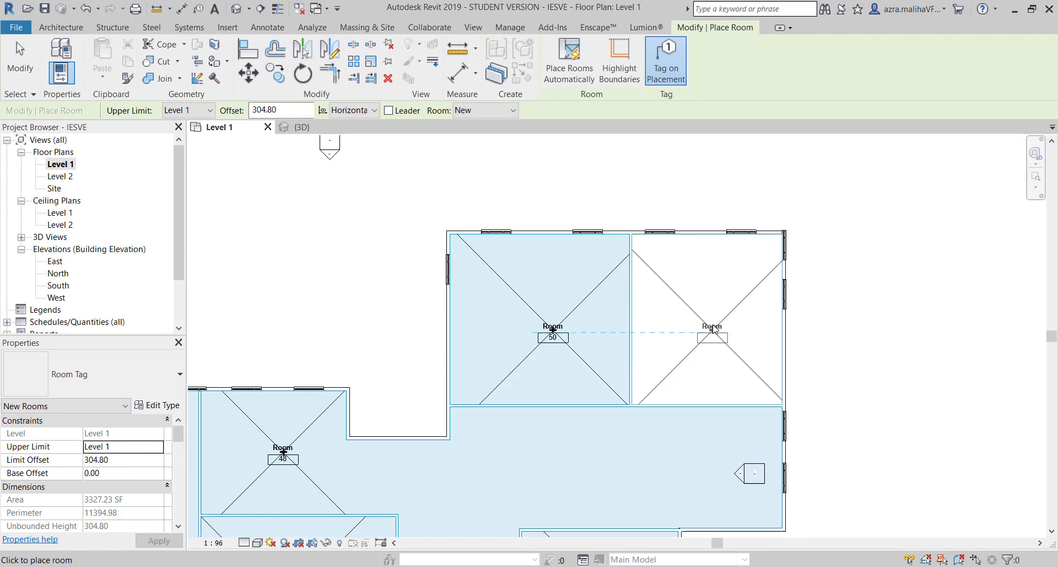
left_click(712, 329)
scroll(714, 333, "up", 5)
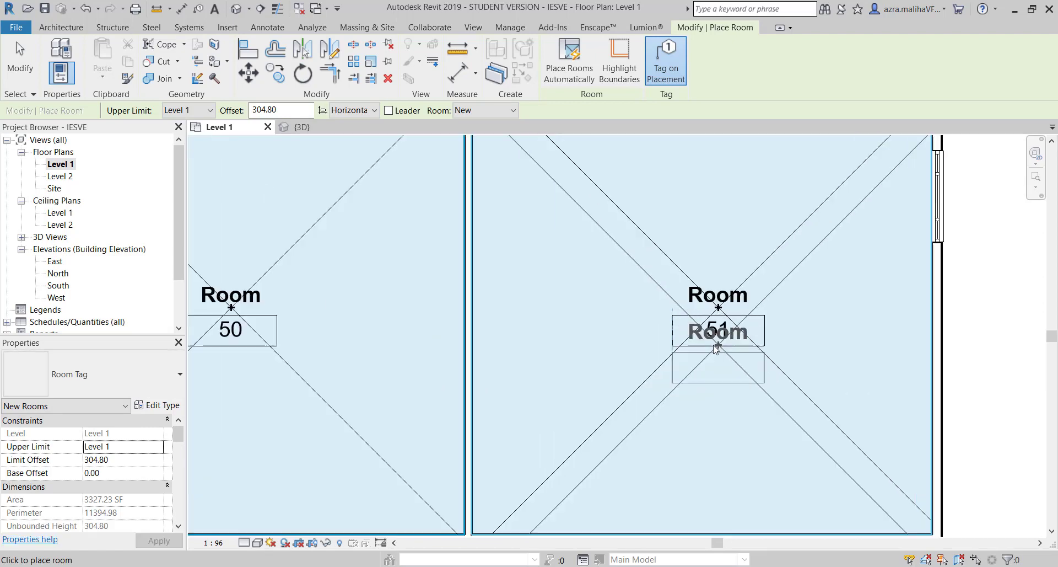
key("Escape")
key("Escape")
Open the room number in the northeast corner room's tag for editing, close it, and review the tagged rooms across the plan
double_click(695, 328)
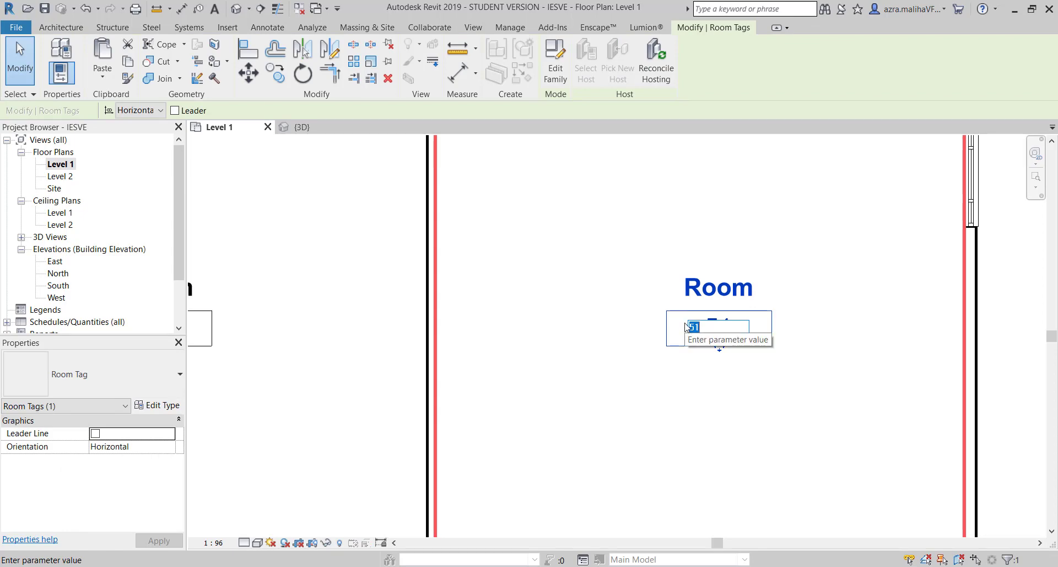
left_click(688, 237)
scroll(650, 265, "down", 3)
scroll(648, 231, "down", 3)
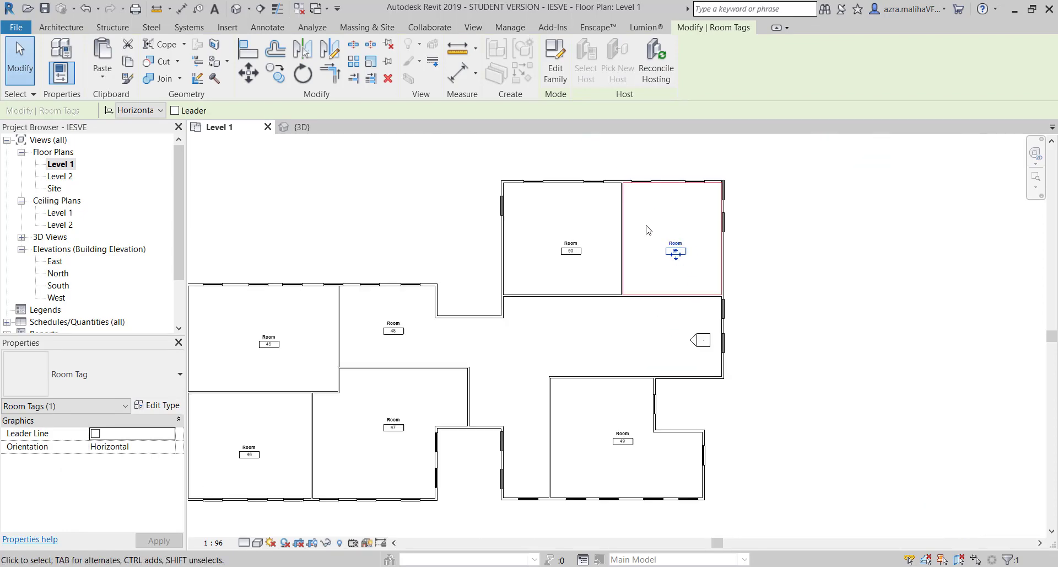
scroll(553, 304, "up", 1)
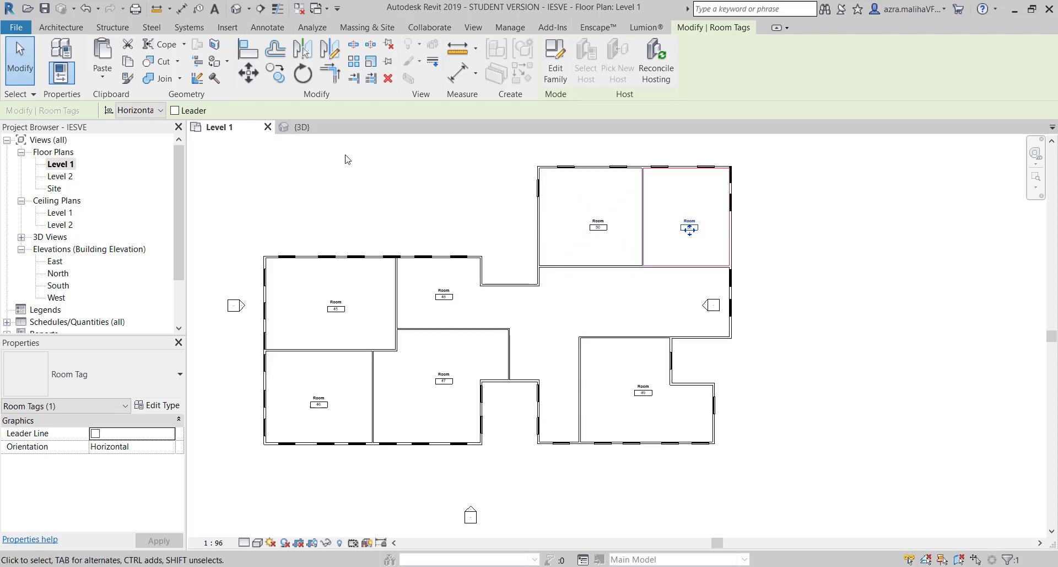
Clear the room tag selection and open the advanced options of the project's energy settings
key("Escape")
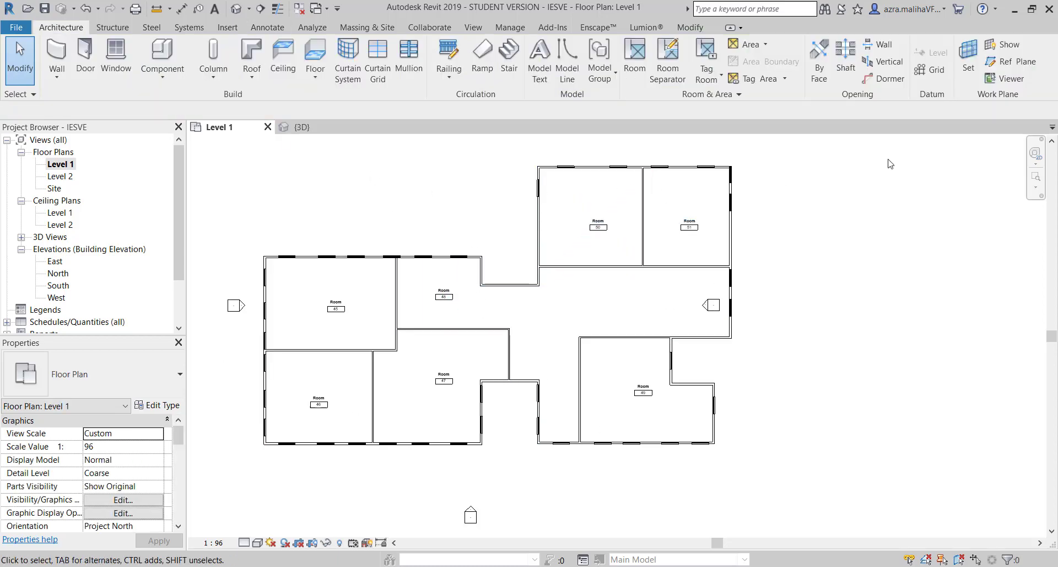
left_click(315, 30)
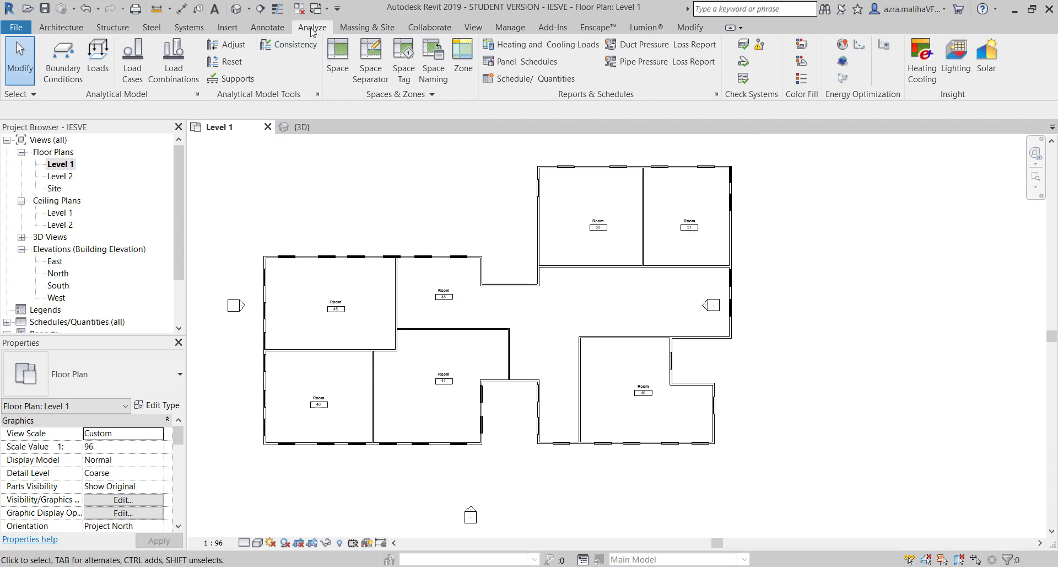
left_click(889, 45)
left_click_drag(690, 144, 680, 84)
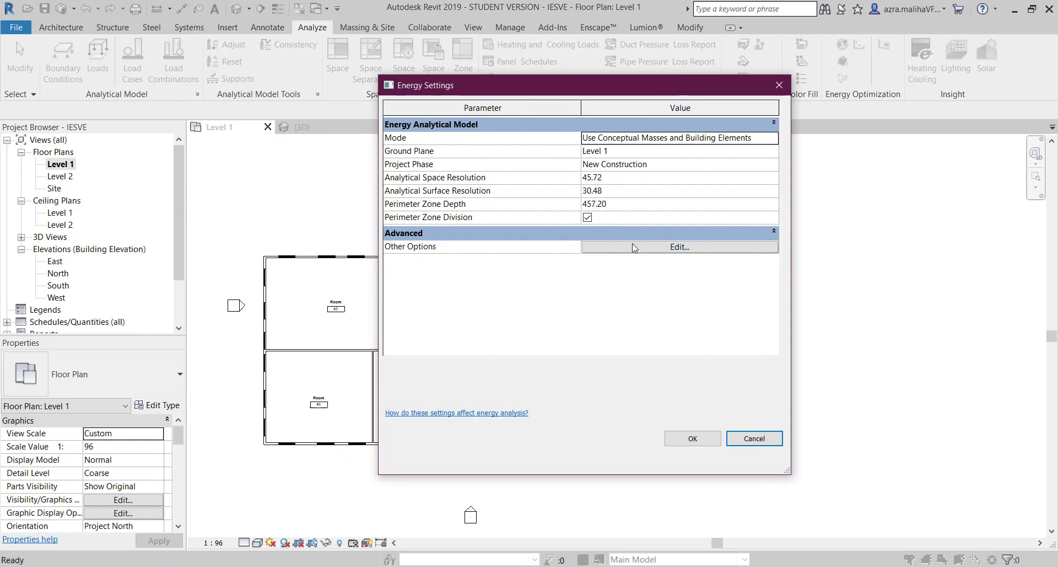
left_click(669, 249)
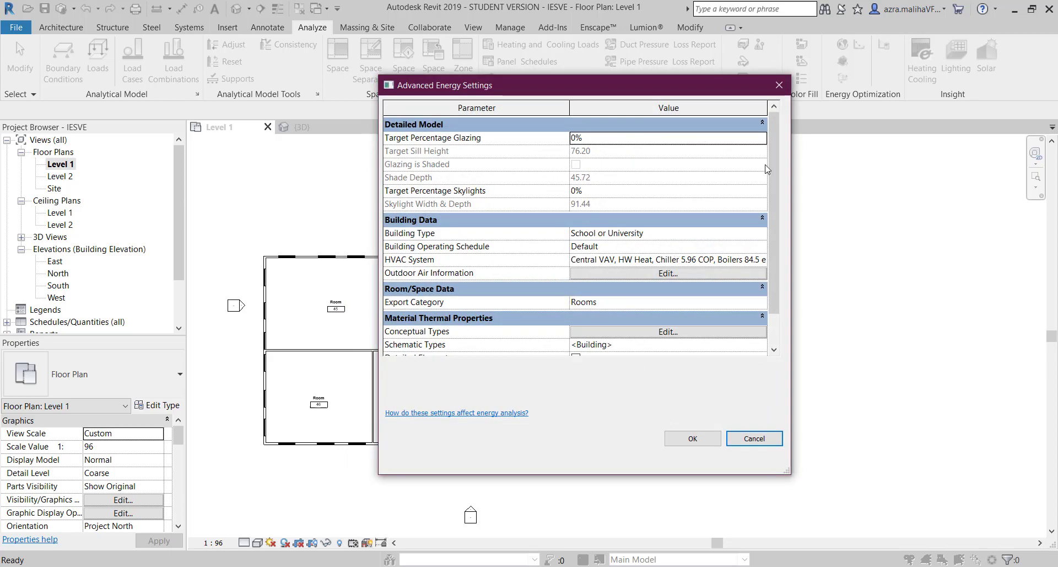
Look through the available building types in the building data and keep School or University
left_click(698, 238)
left_click(761, 236)
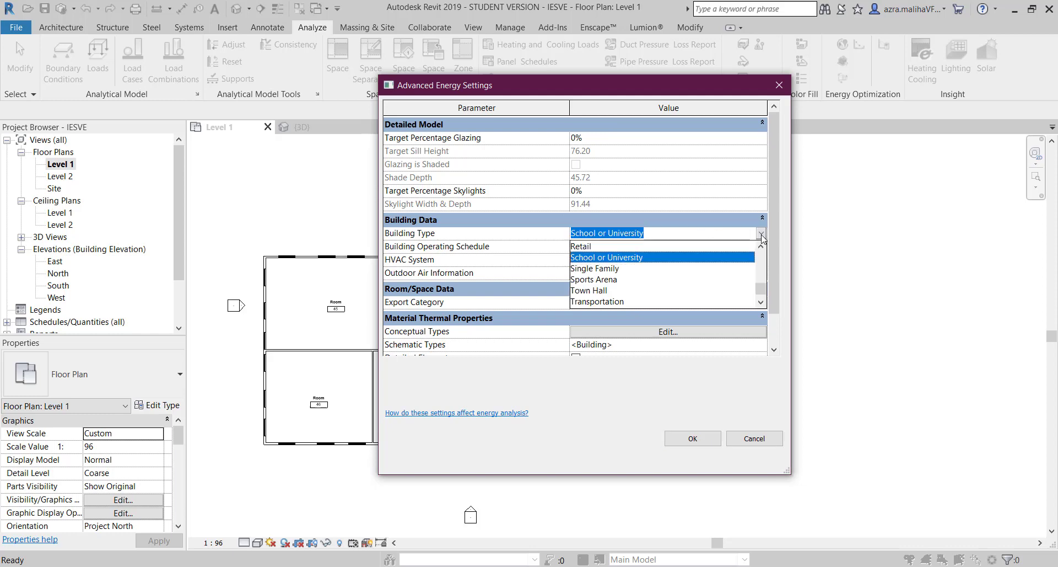
mouse_move(761, 289)
left_mouse_down()
mouse_move(766, 298)
mouse_move(765, 242)
mouse_move(763, 290)
left_mouse_up()
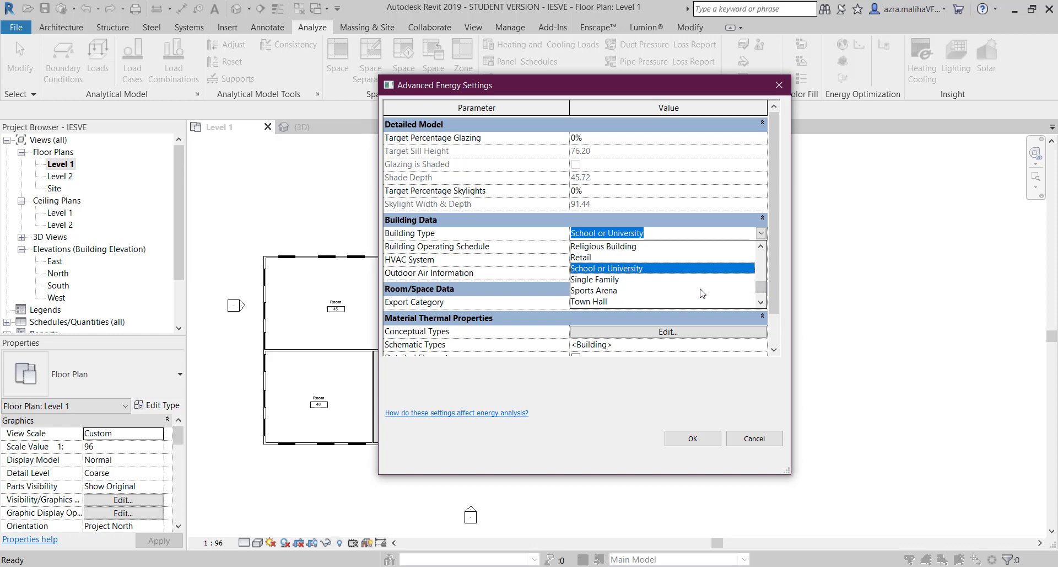
left_click(747, 187)
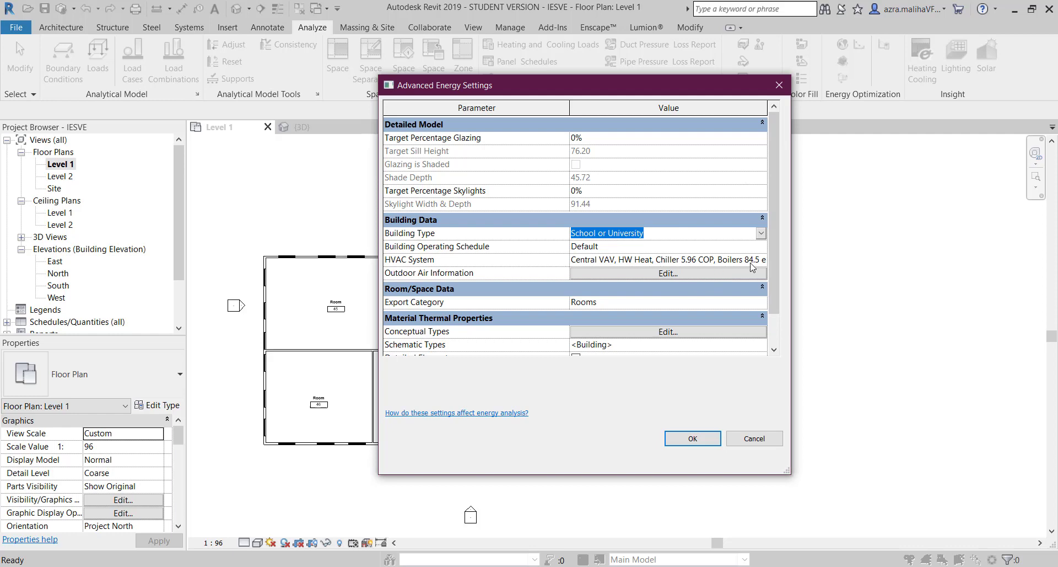
Check the export category choices in the room/space data and keep Rooms
left_click_drag(772, 257, 773, 317)
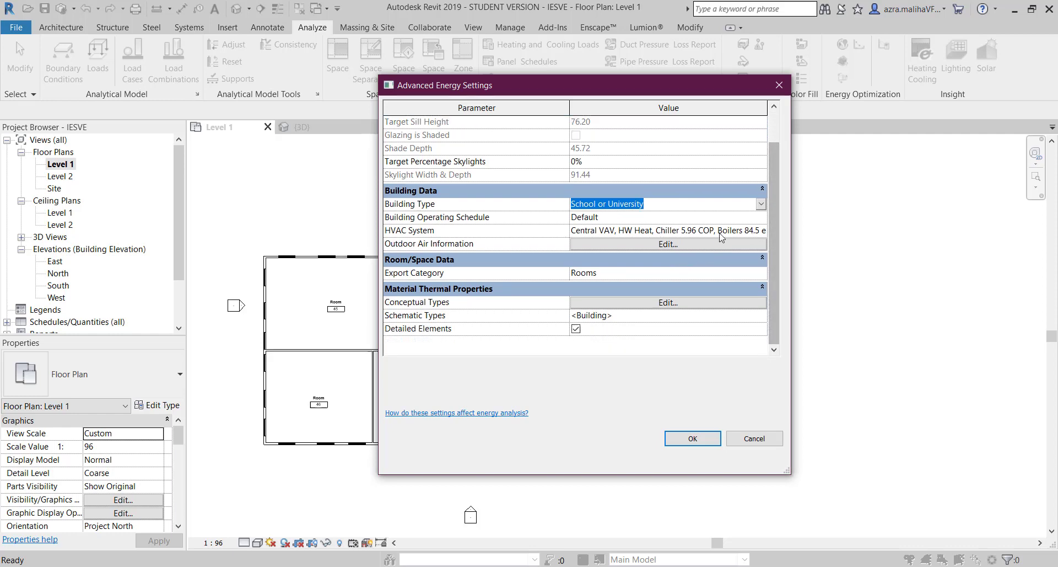
left_click(594, 275)
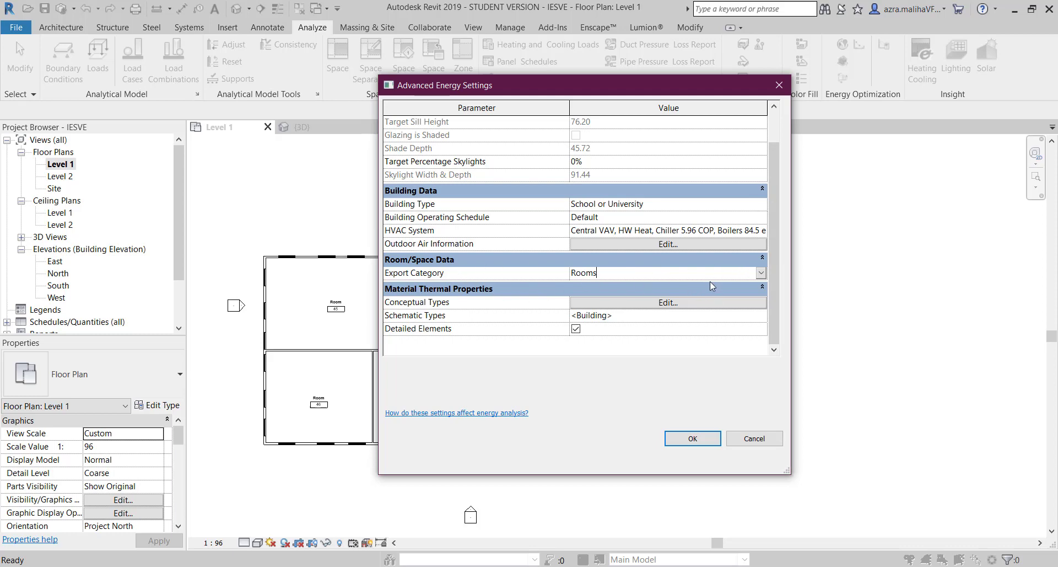
left_click(761, 273)
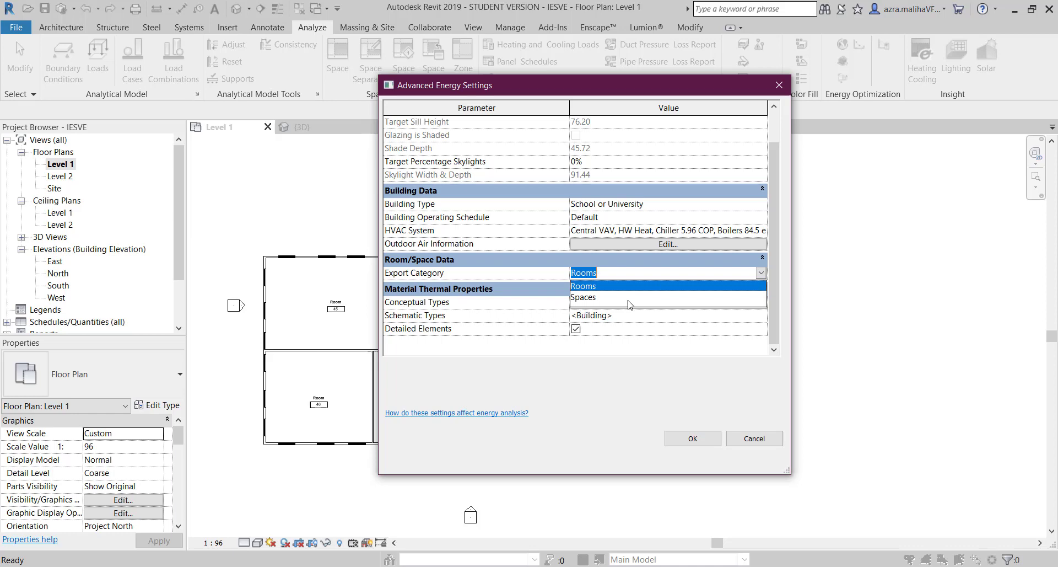
left_click(599, 270)
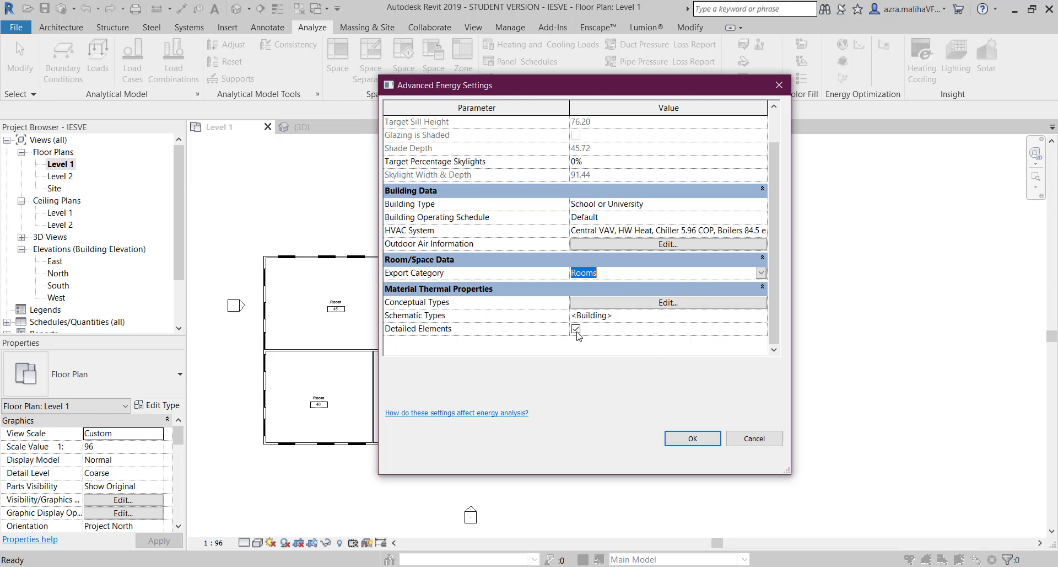
Enable the override for all categories in the <Building> schematic type and accept the advanced and main energy settings
left_click(635, 316)
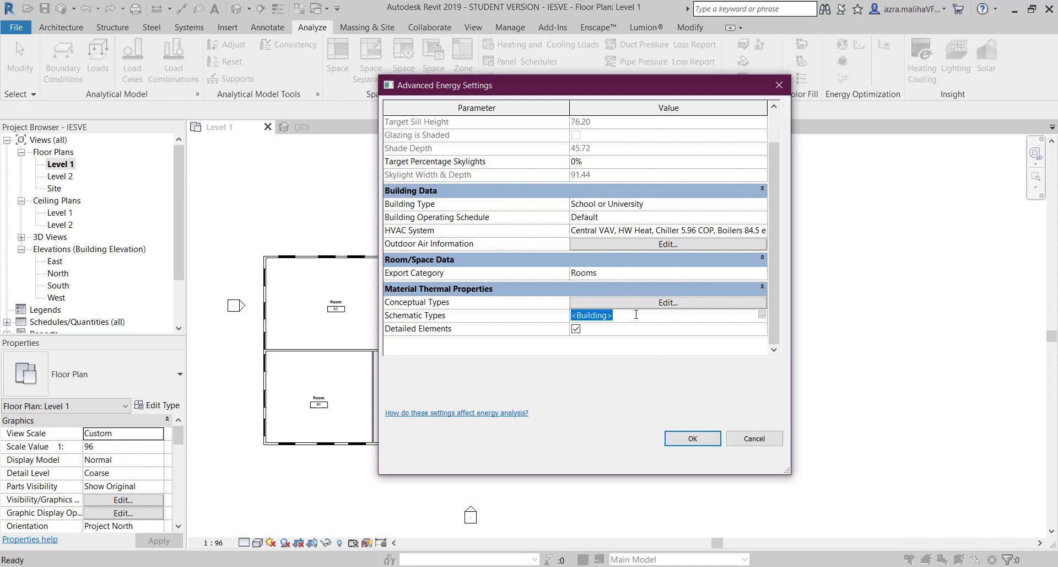
left_click(762, 315)
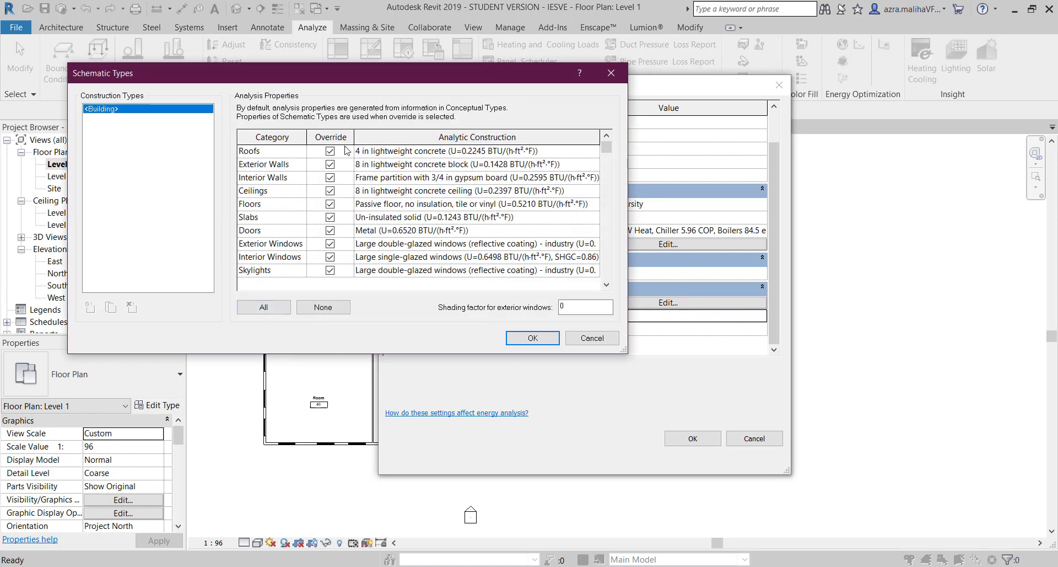
left_click(332, 306)
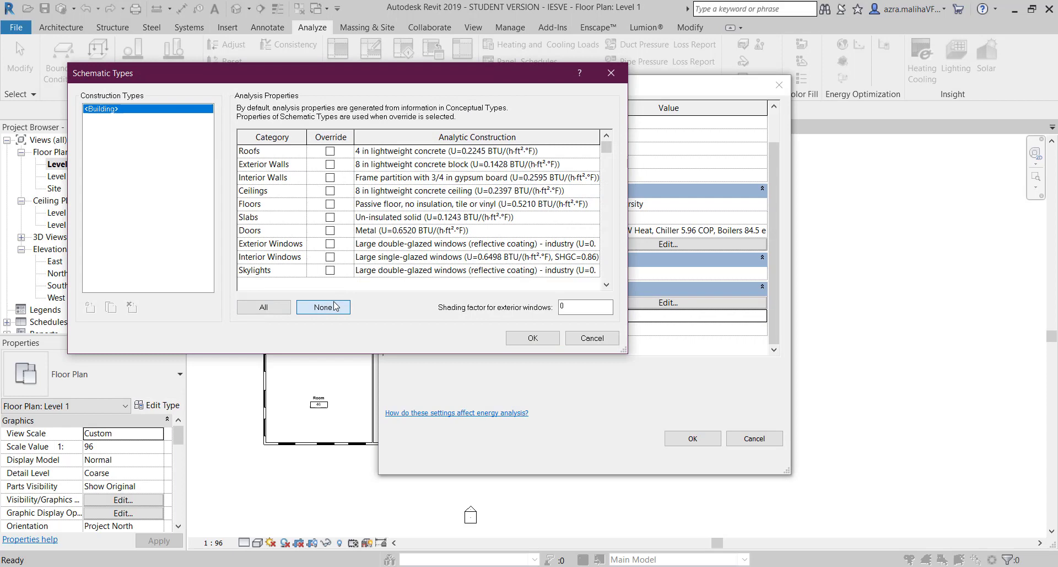
left_click(264, 312)
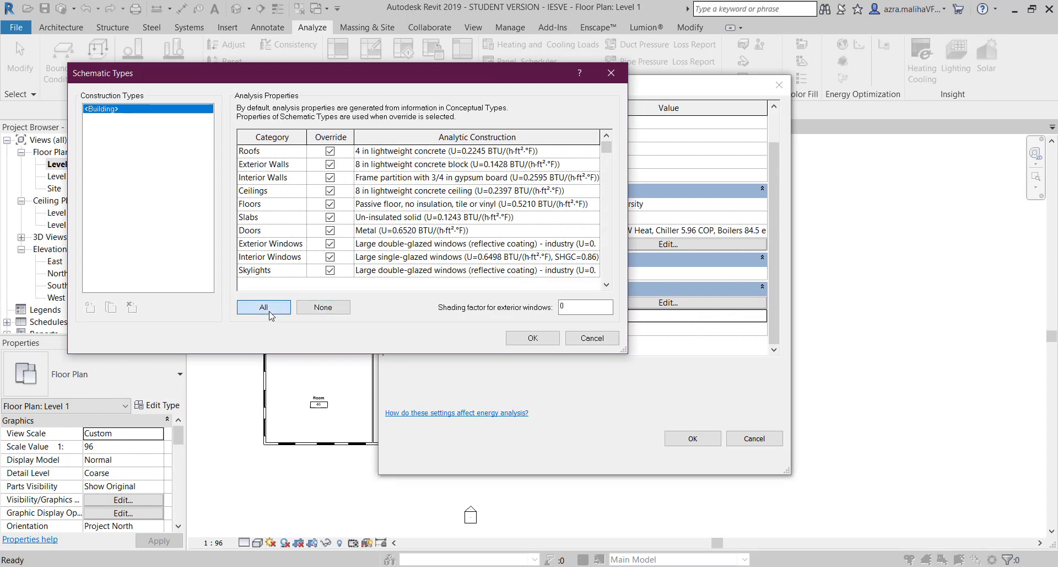
left_click_drag(606, 147, 607, 270)
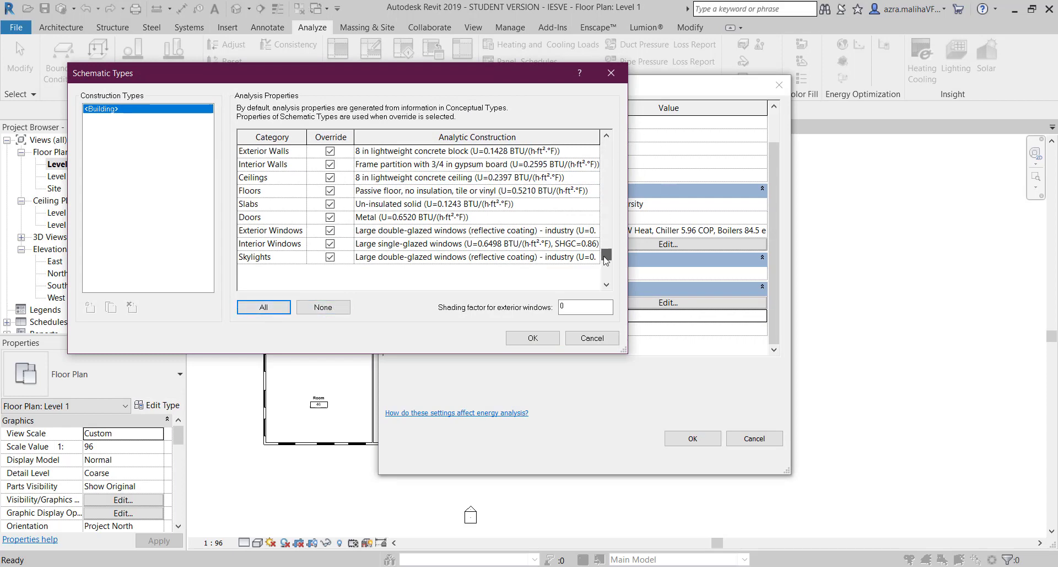
left_click(536, 338)
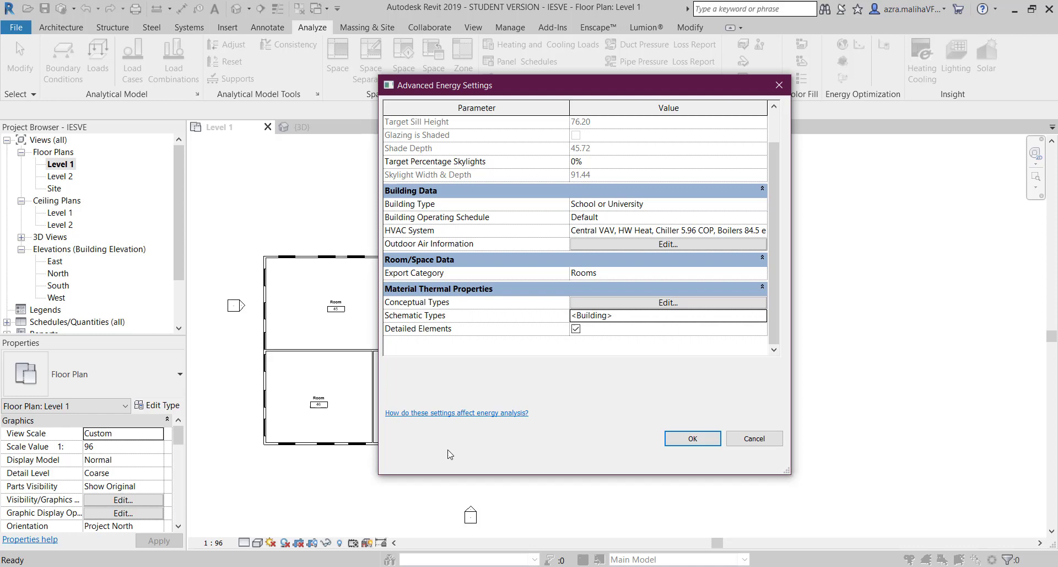
left_click(690, 443)
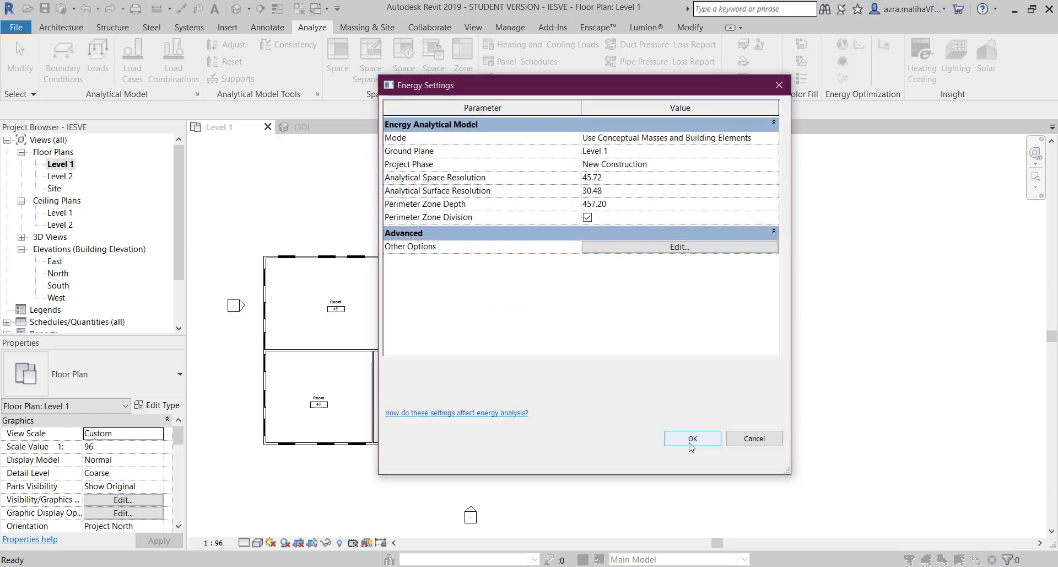
left_click(691, 444)
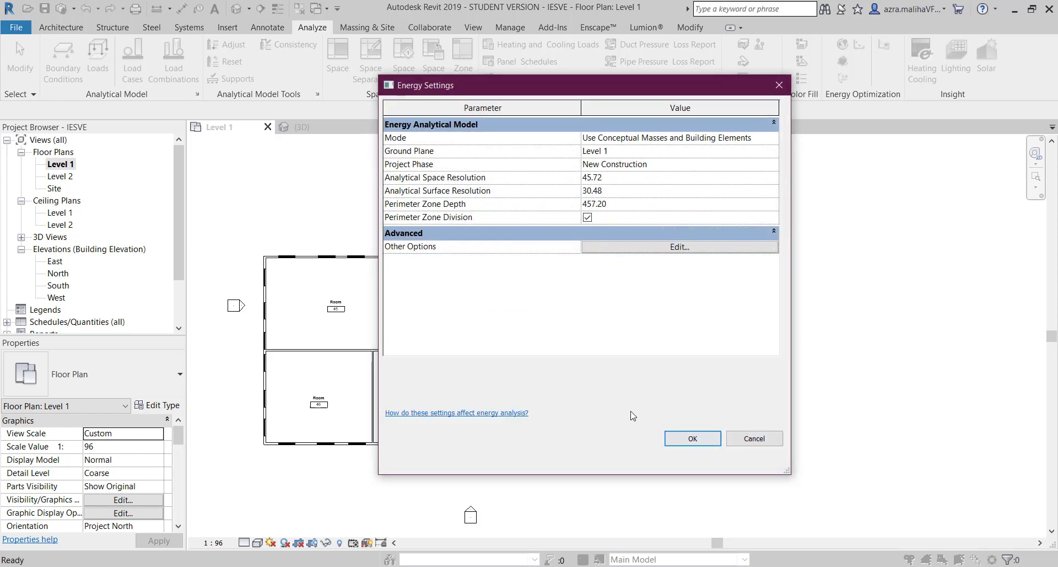
left_click(699, 446)
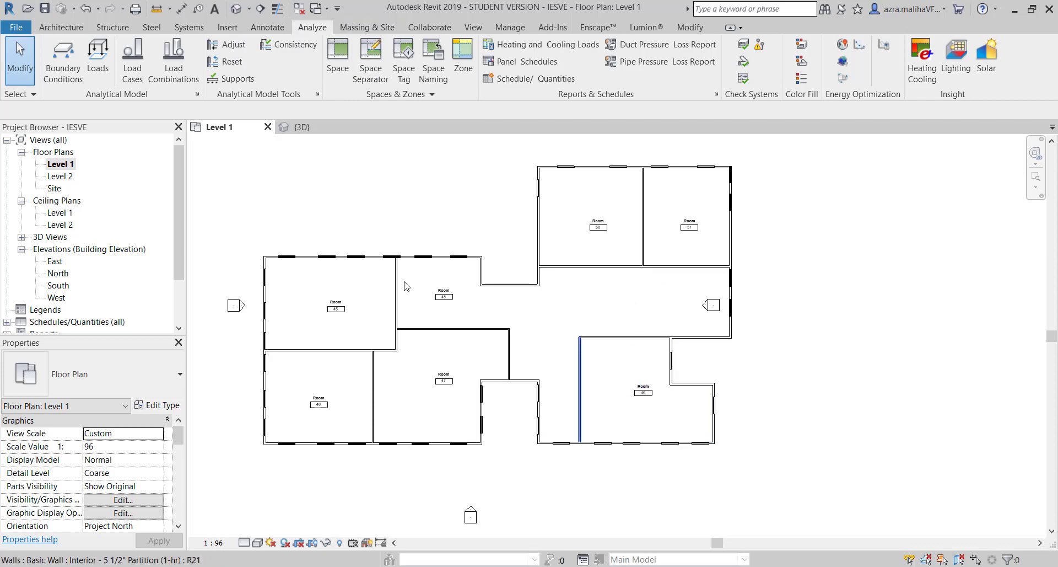
left_click(16, 27)
mouse_move(68, 246)
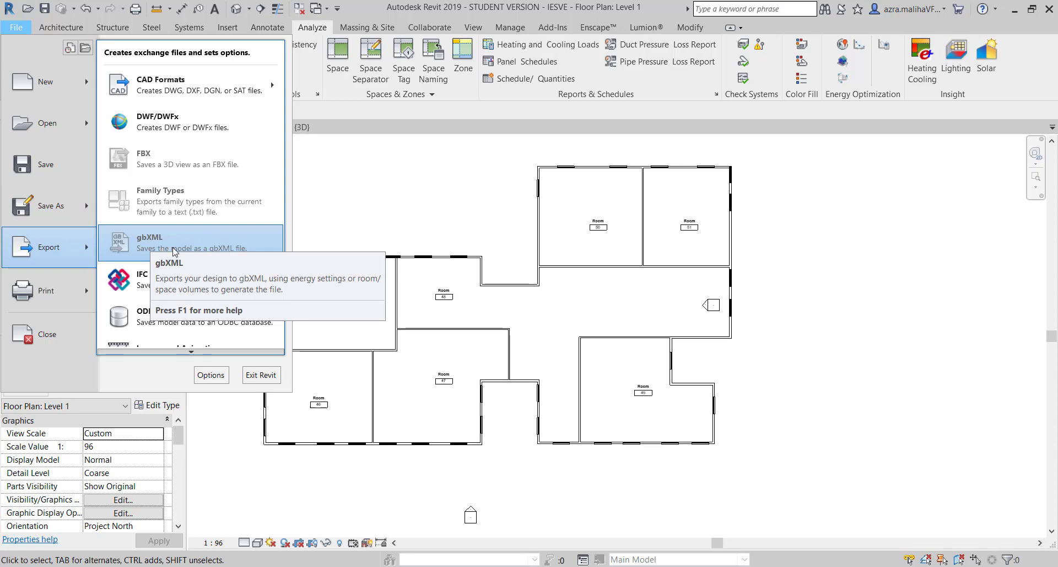
left_click(332, 210)
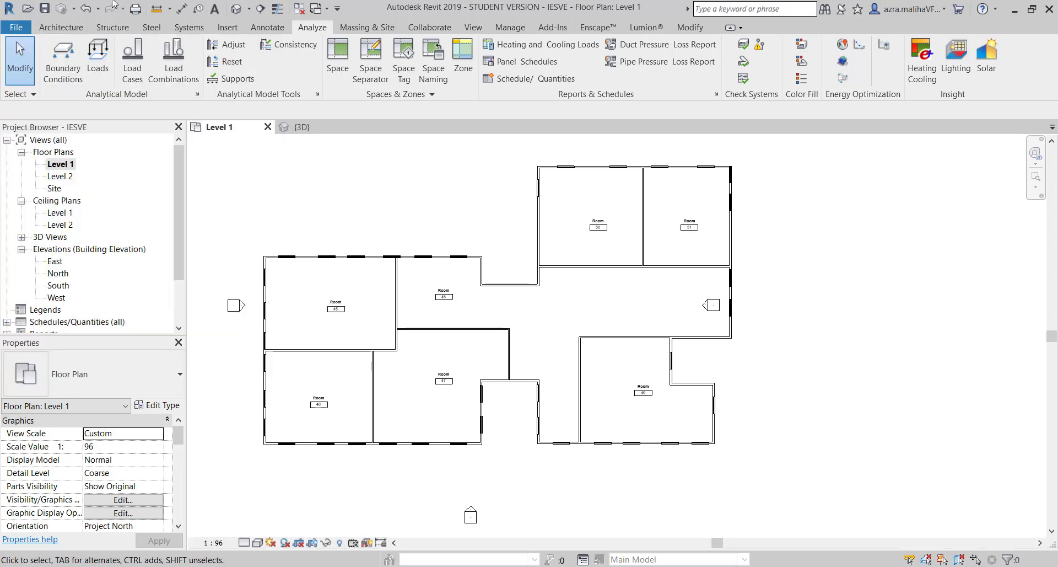
Switch to the default 3D view and start a gbXML export that uses room/space volumes
left_click(239, 11)
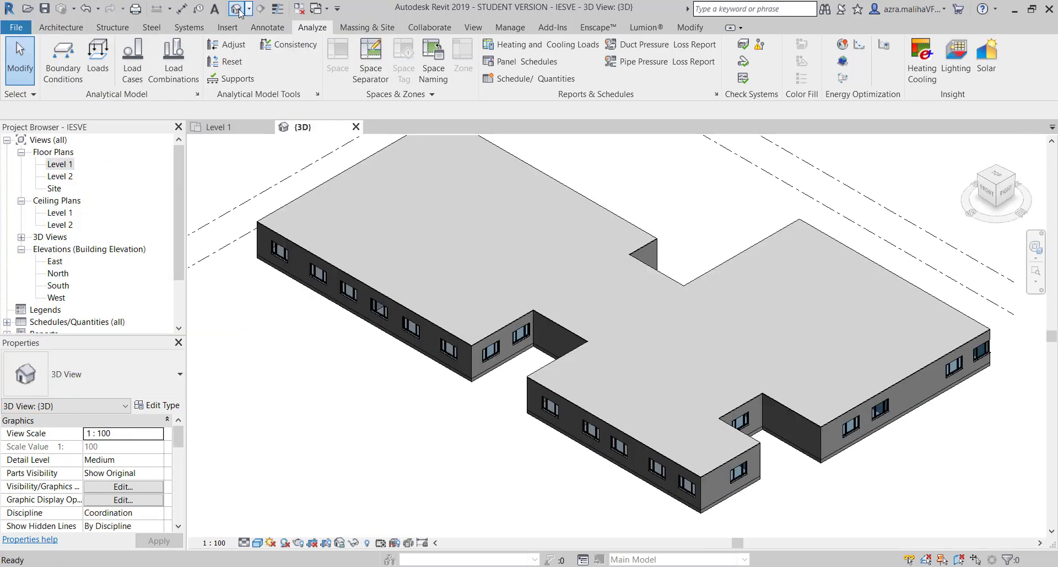
left_click(16, 27)
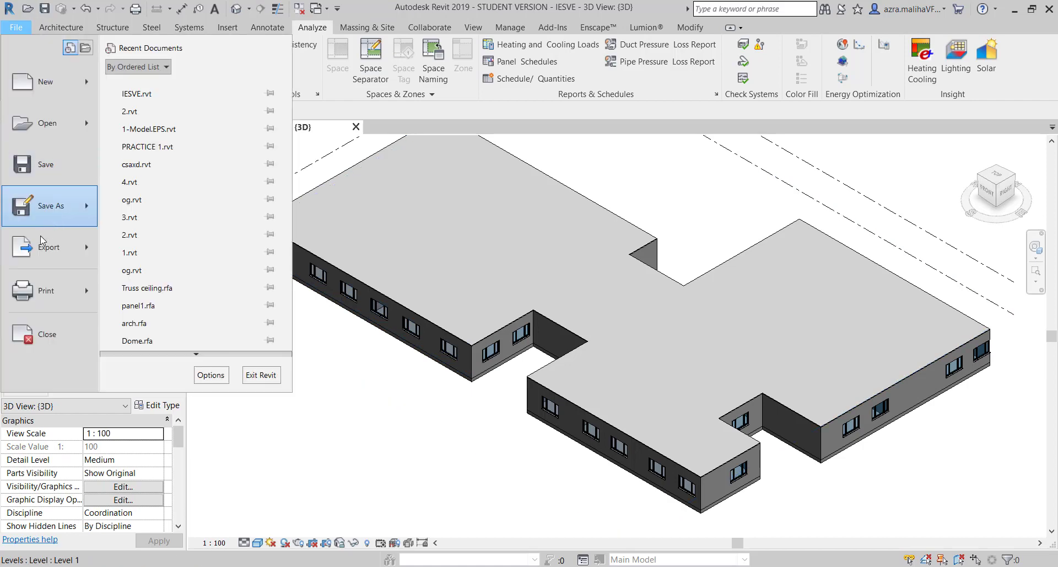
mouse_move(41, 243)
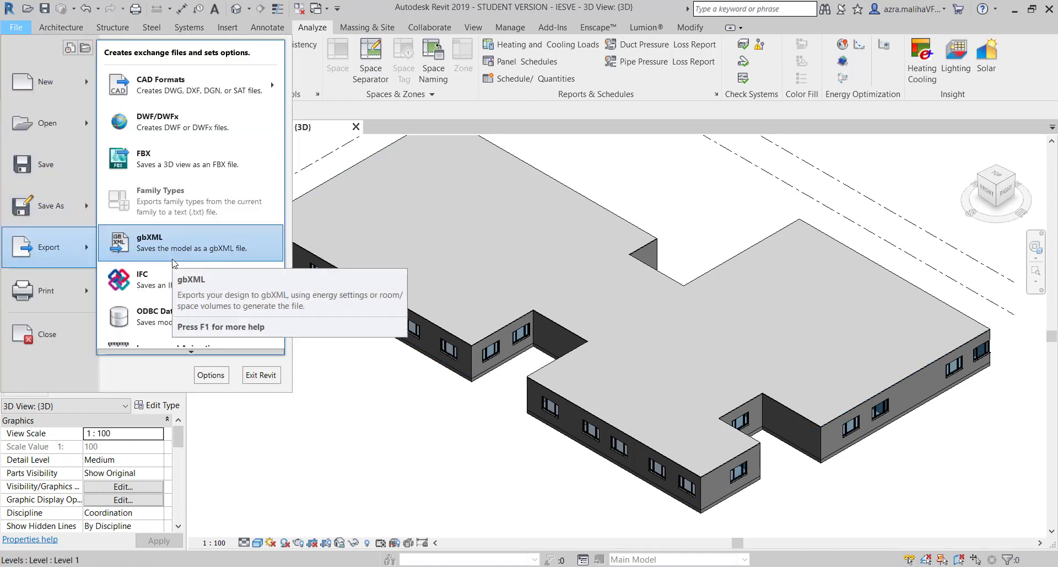
left_click(184, 253)
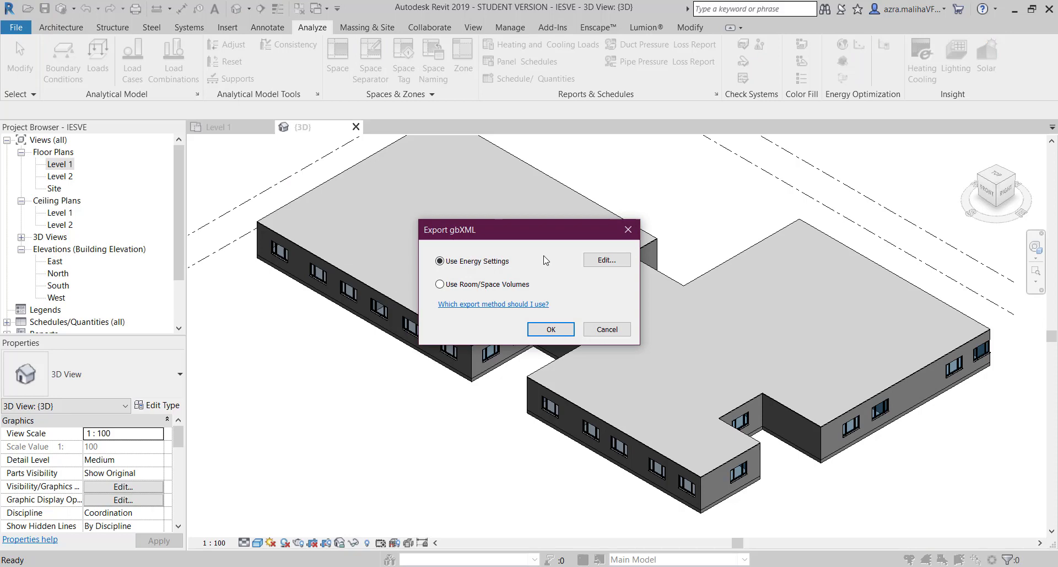
left_click(440, 285)
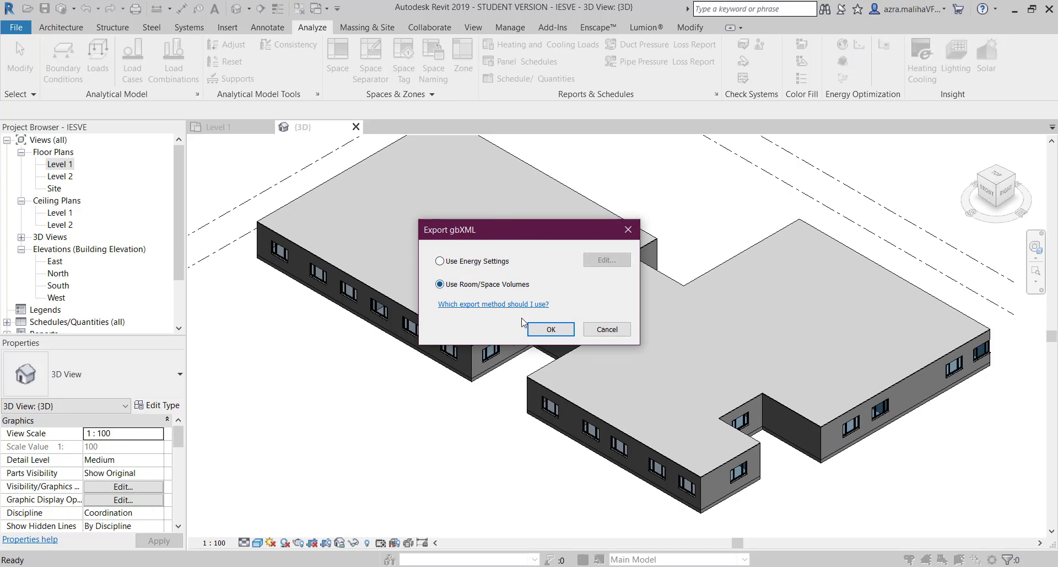
left_click(549, 331)
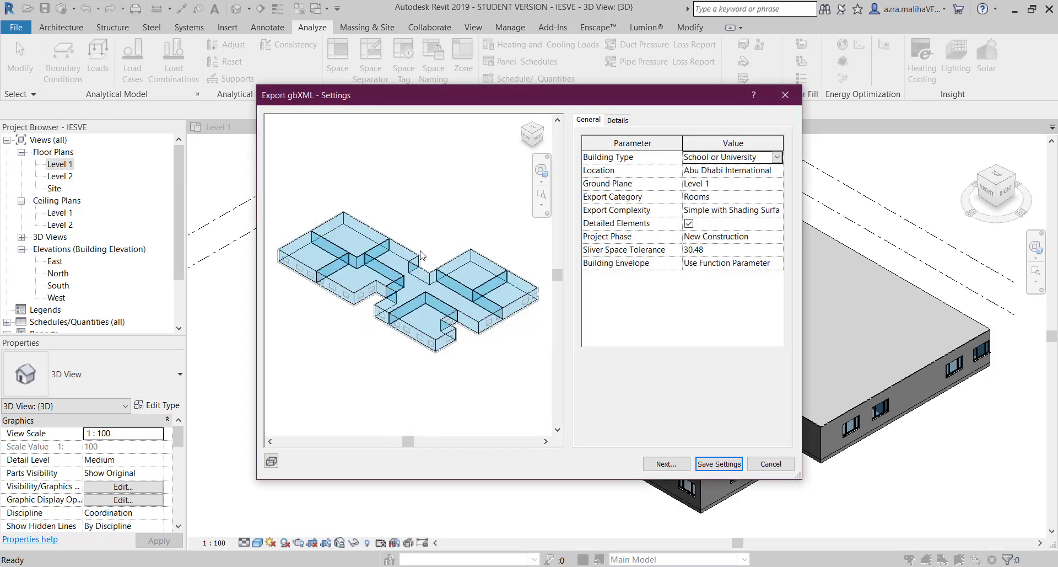
Inspect the analytical model preview and save the gbXML export as IESVE.xml in the school folder
scroll(353, 276, "up", 2)
scroll(347, 280, "down", 2)
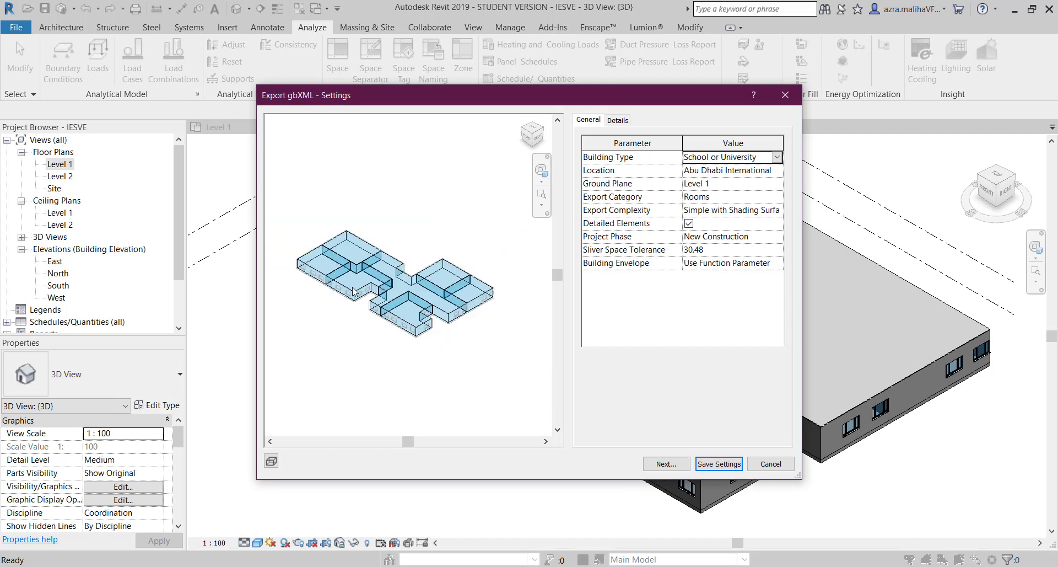
scroll(339, 270, "up", 5)
scroll(336, 263, "down", 5)
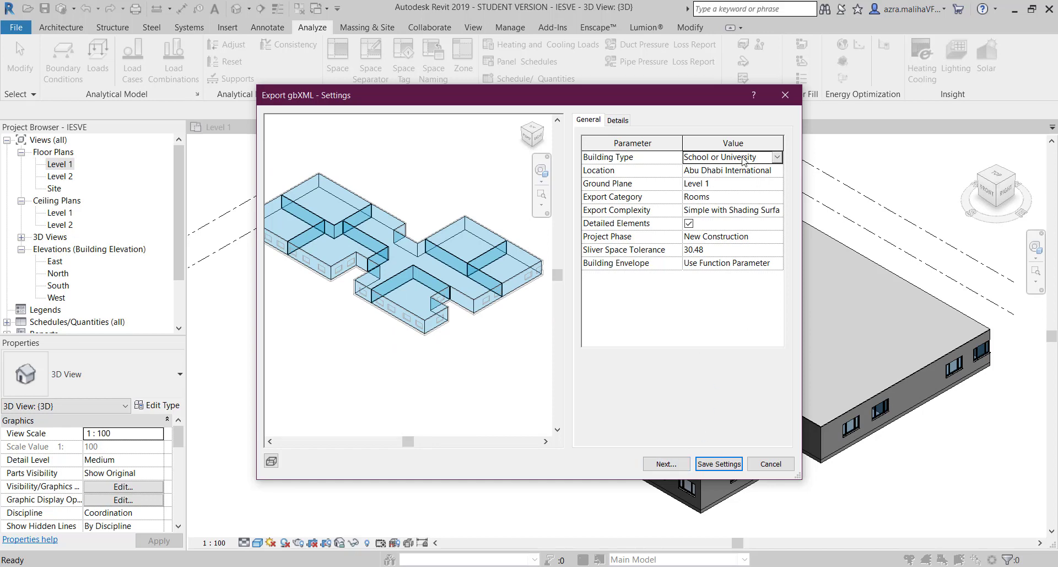
left_click(666, 465)
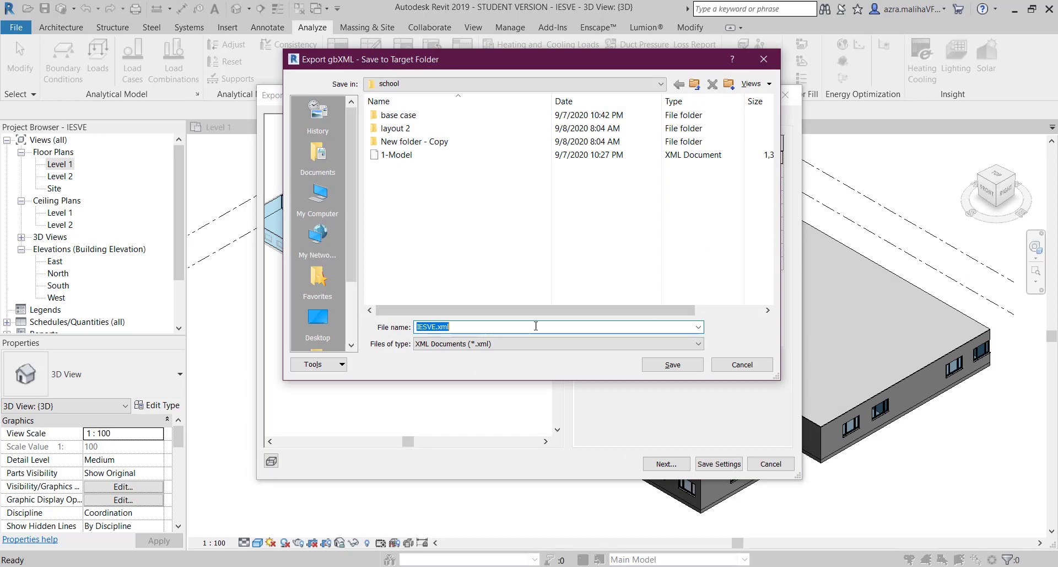
left_click(678, 366)
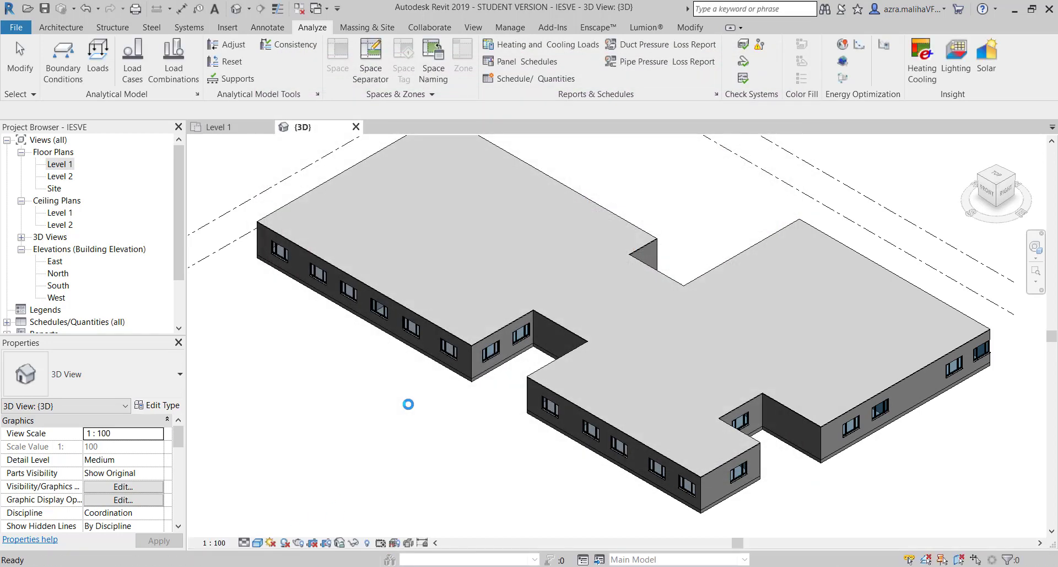
Search the computer for iesve and launch IESVE 2019
key("super")
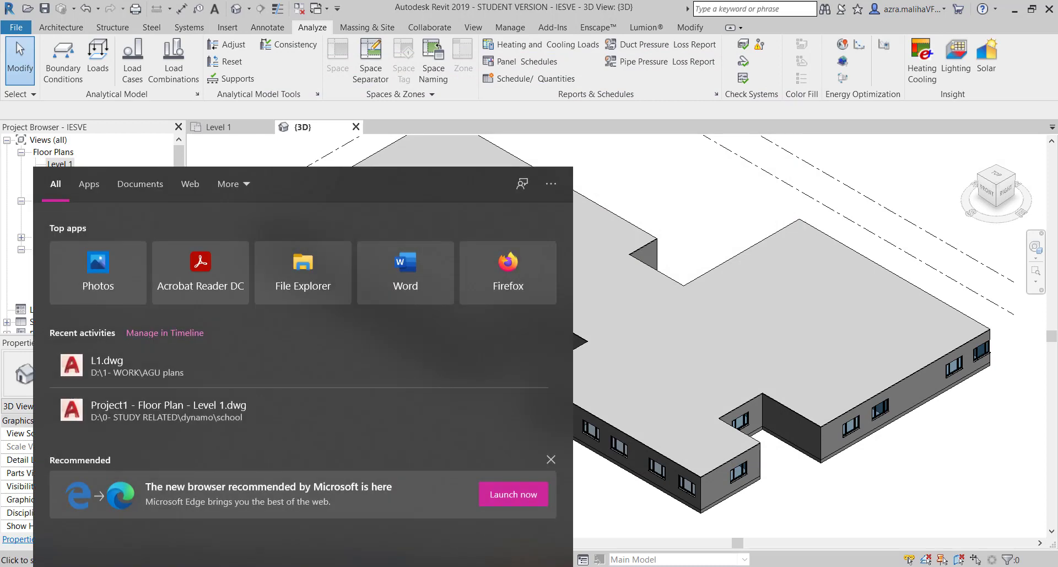
type("iesve")
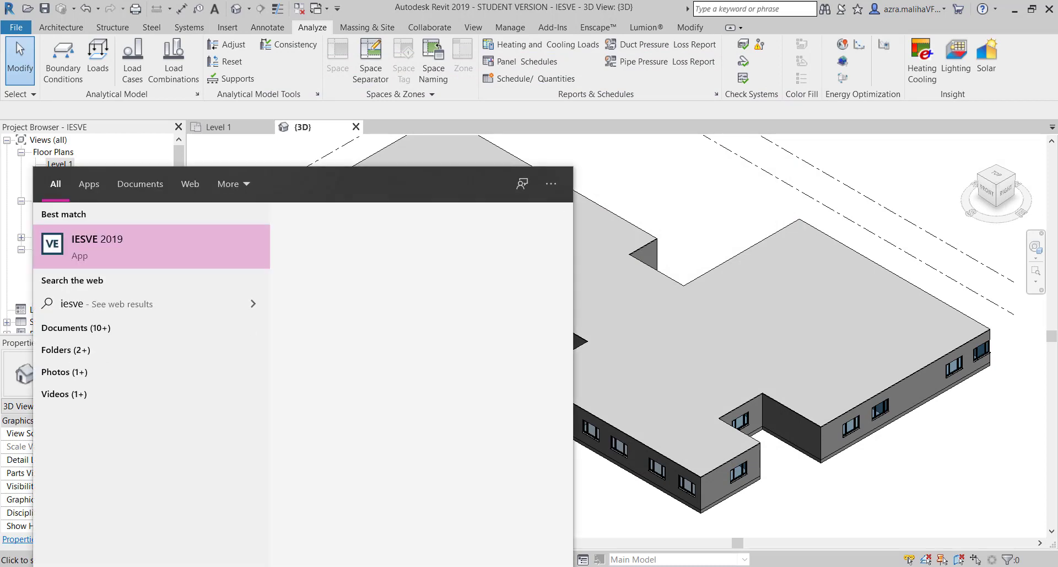
left_click(154, 256)
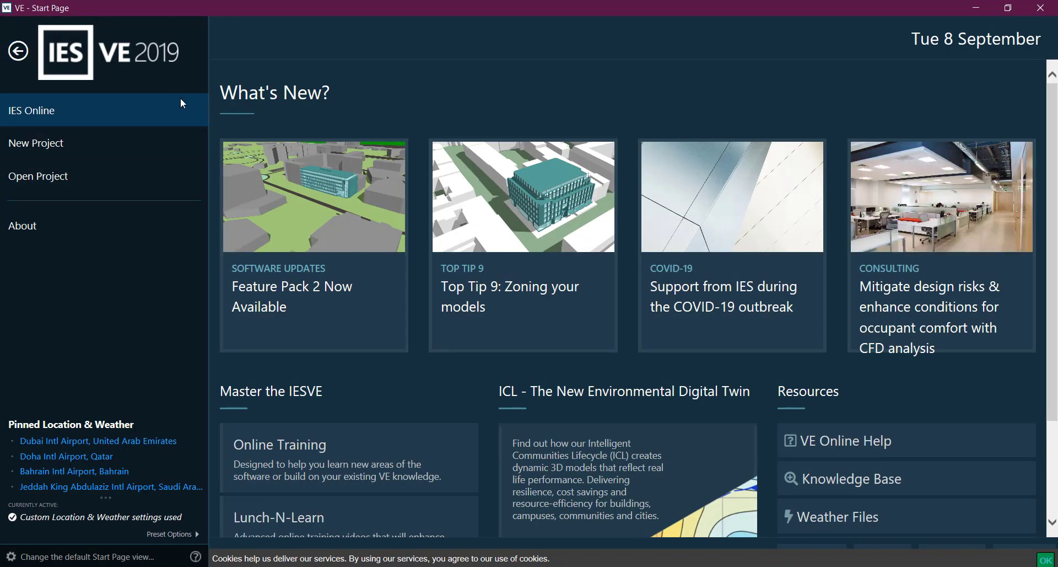
Browse the recent projects and start a new project instead
left_click(87, 181)
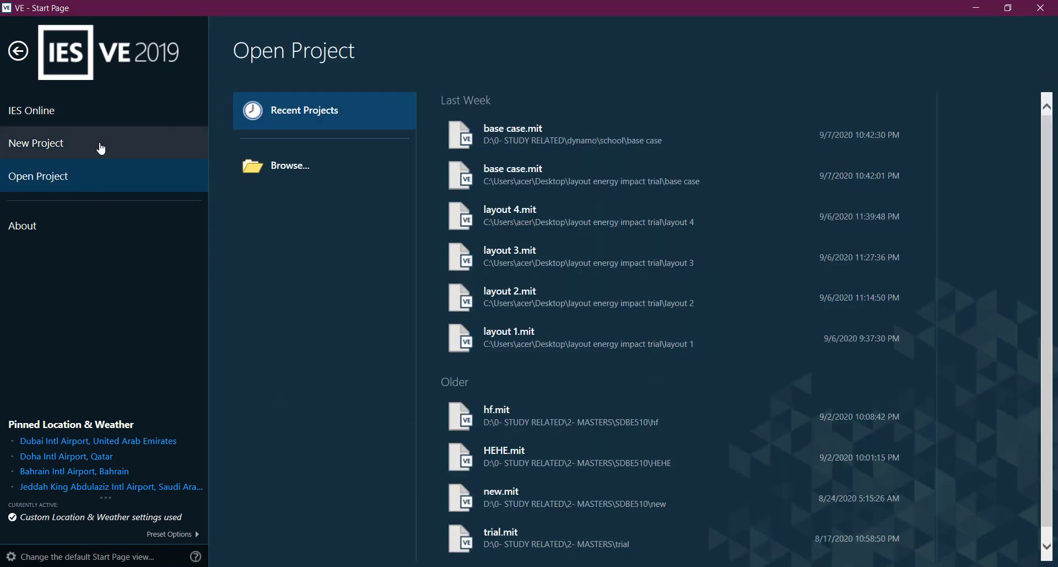
left_click(101, 149)
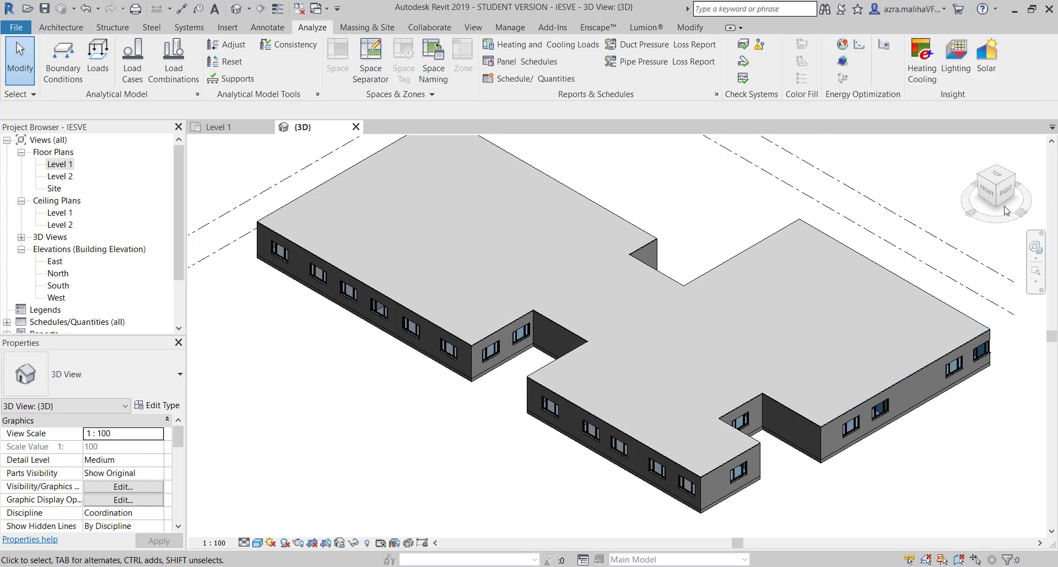
Switch to Revit, examine the two windowed exterior walls at the building's corner in the 3D view, and return to IESVE
left_click(467, 376)
scroll(473, 379, "up", 3)
scroll(473, 379, "up", 2)
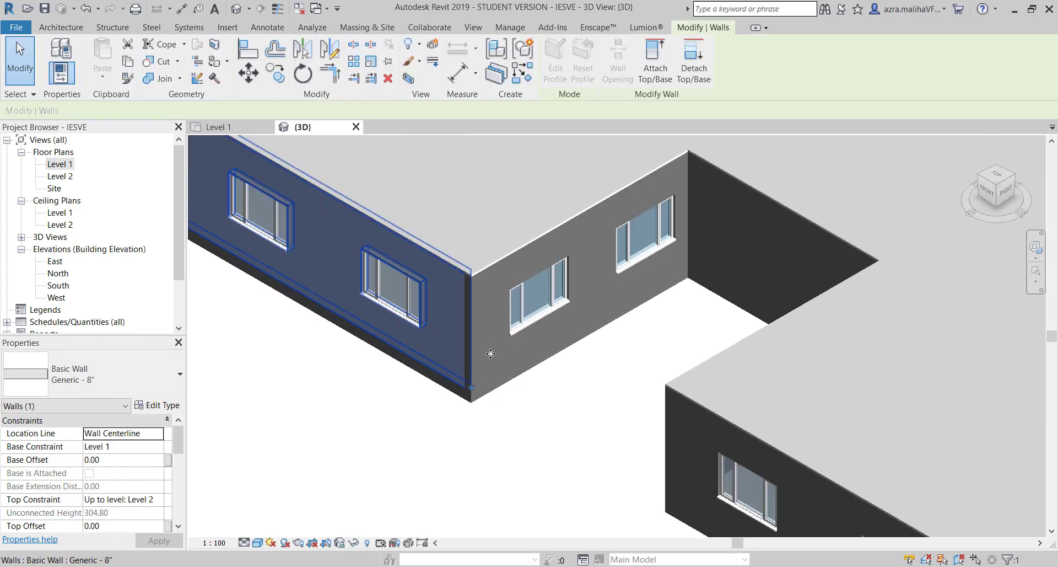
left_click(500, 263)
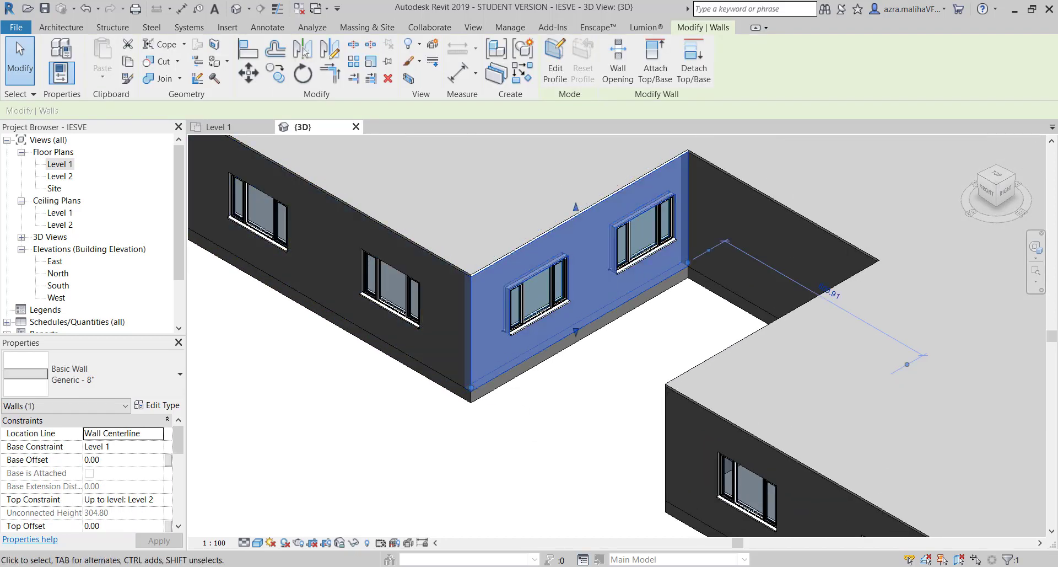
left_click(584, 566)
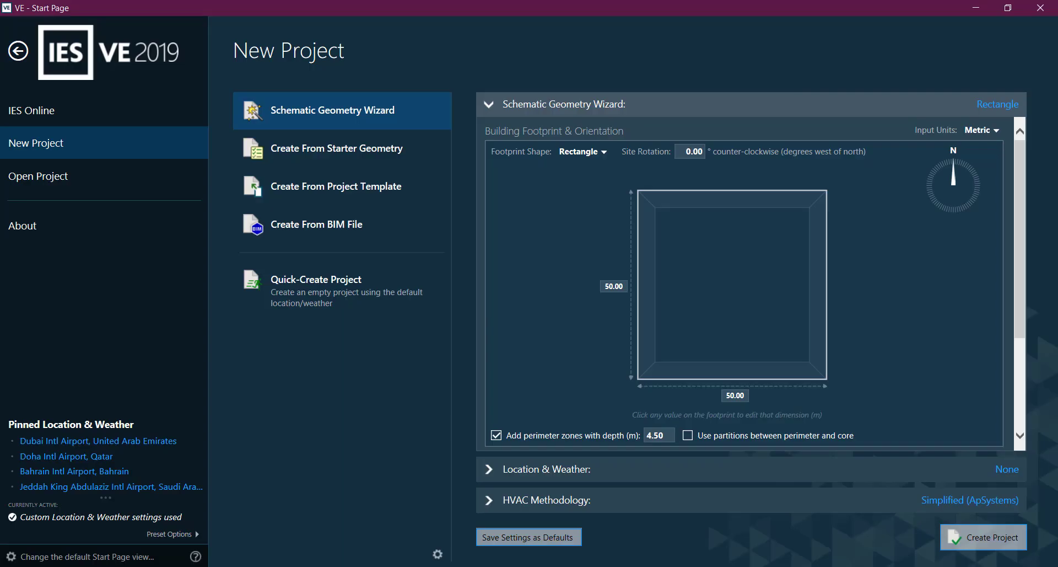
Choose to create the project from a BIM file and load IESVE.xml from the school folder
left_click(308, 233)
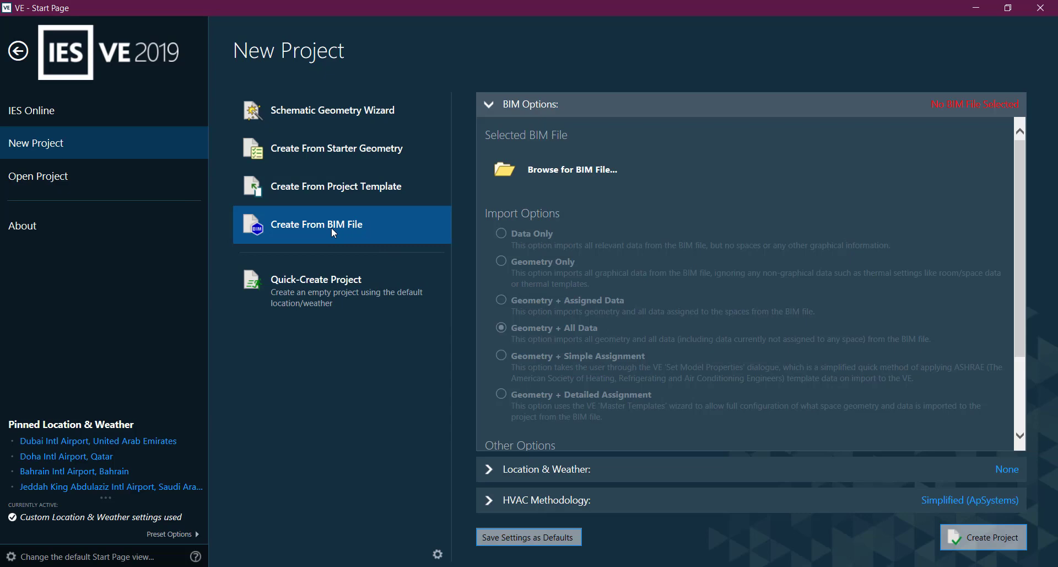
left_click(563, 171)
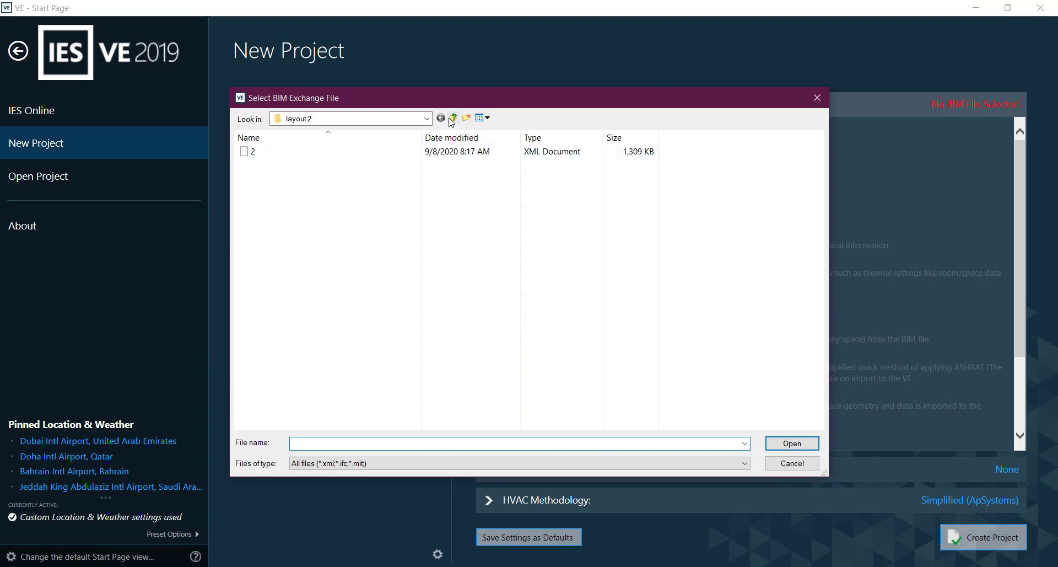
left_click(453, 118)
left_click(282, 205)
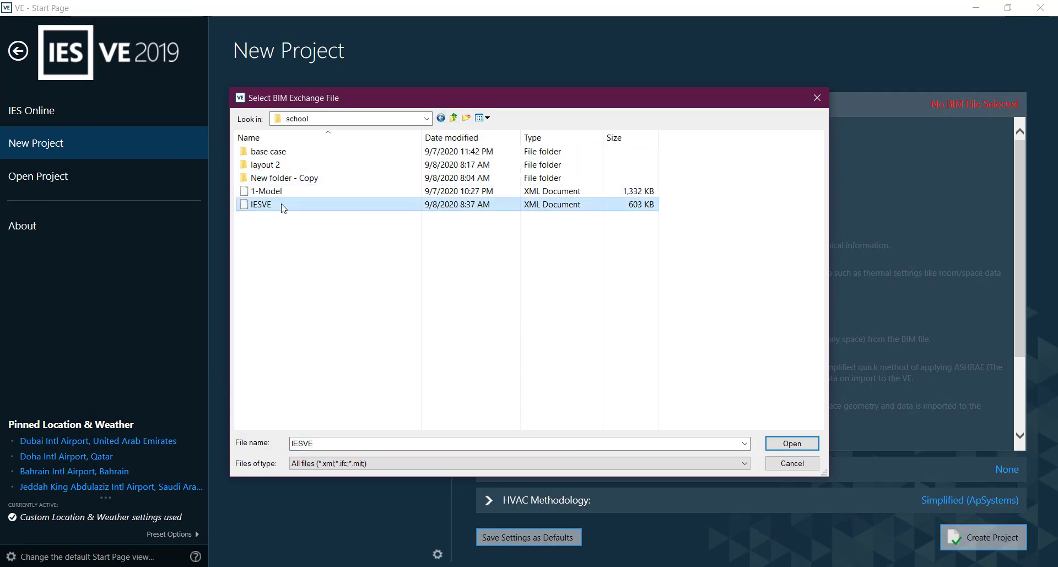
left_click(787, 446)
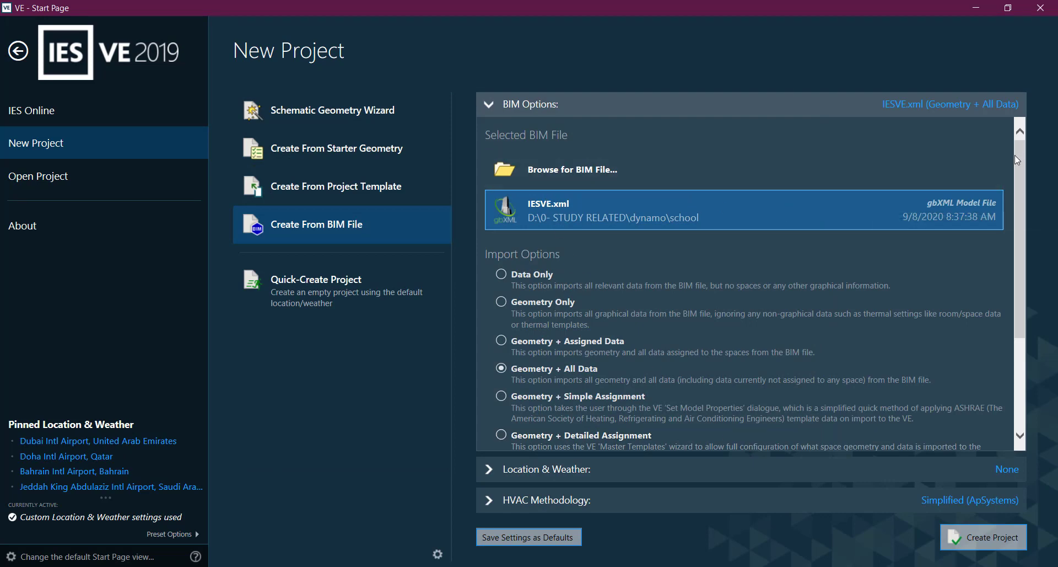
Review the BIM import options and the shell import preferences, leaving the preferences without changes
scroll(571, 300, "down", 3)
scroll(551, 248, "up", 1)
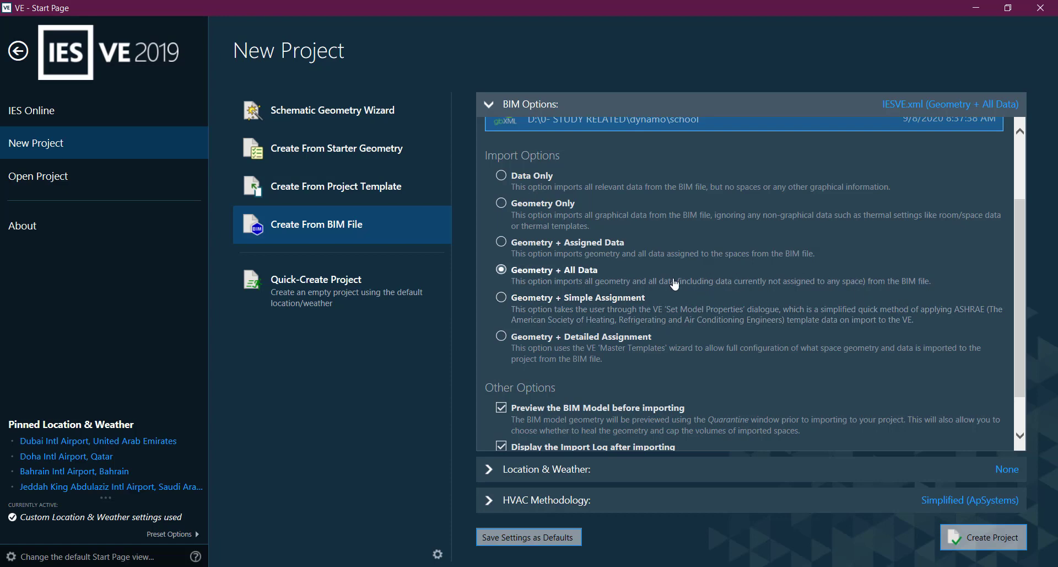
scroll(887, 357, "down", 2)
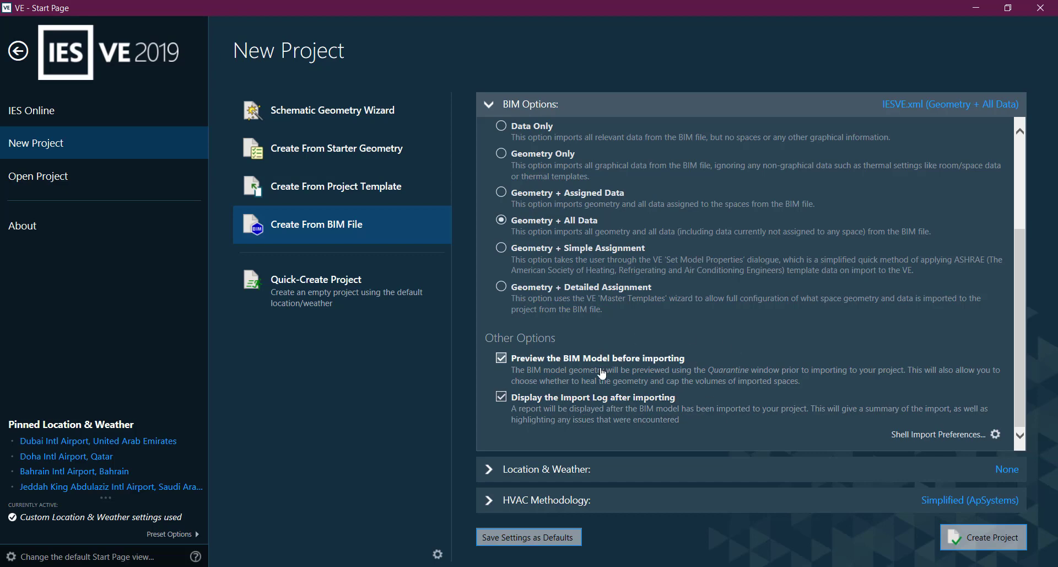
left_click(990, 434)
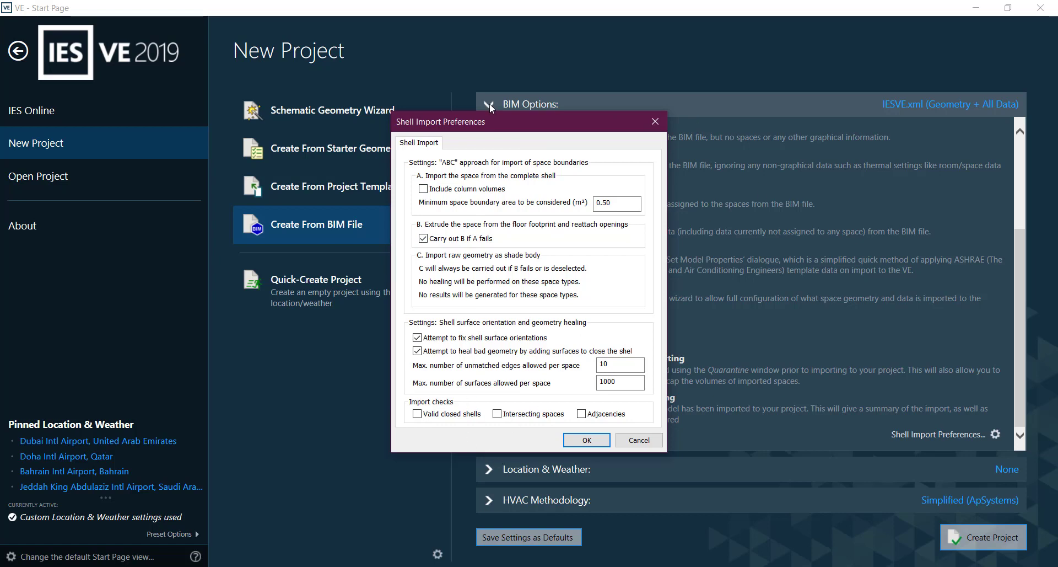
left_click_drag(505, 126, 515, 88)
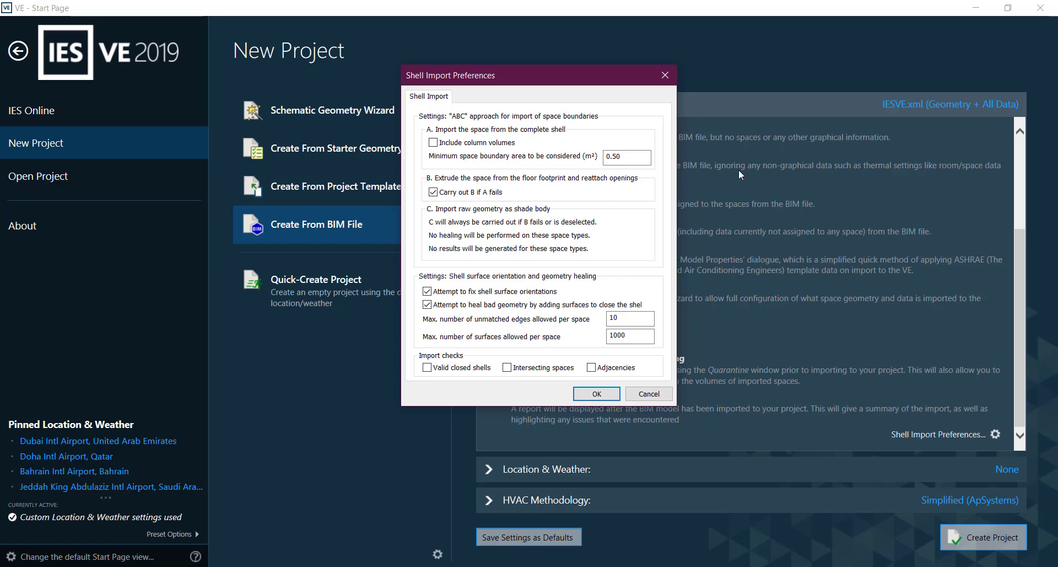
left_click(665, 75)
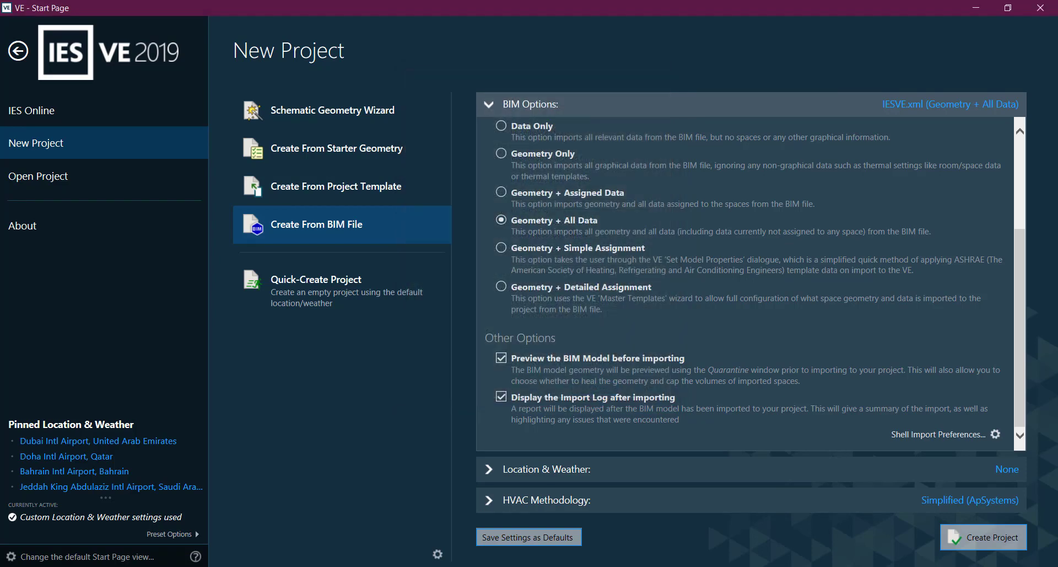
Set the location to Abu Dhabi Intl Airport and the HVAC methodology to Simplified (ApSystems), and create the project
left_click(556, 473)
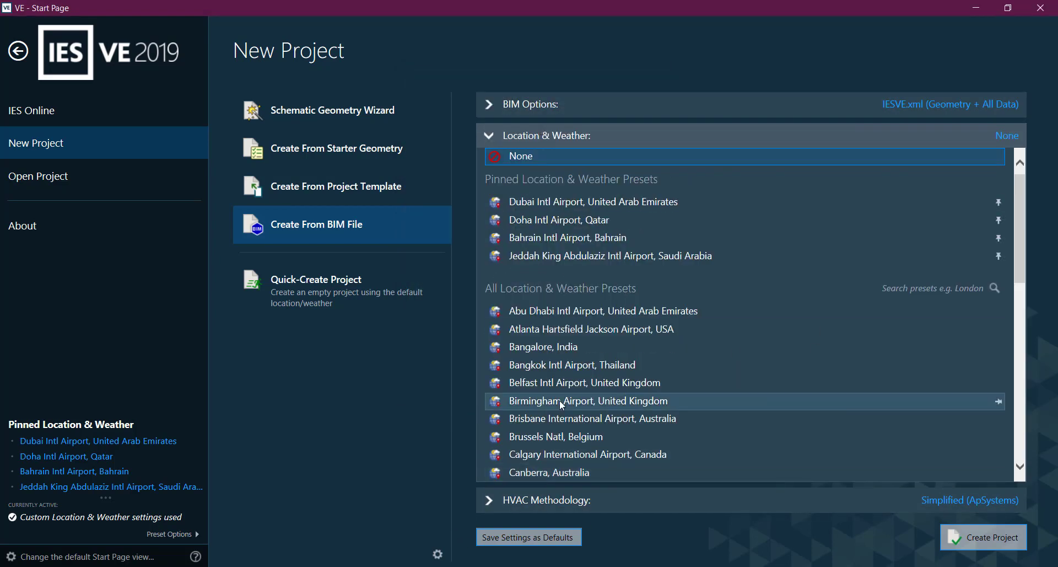
left_click(547, 314)
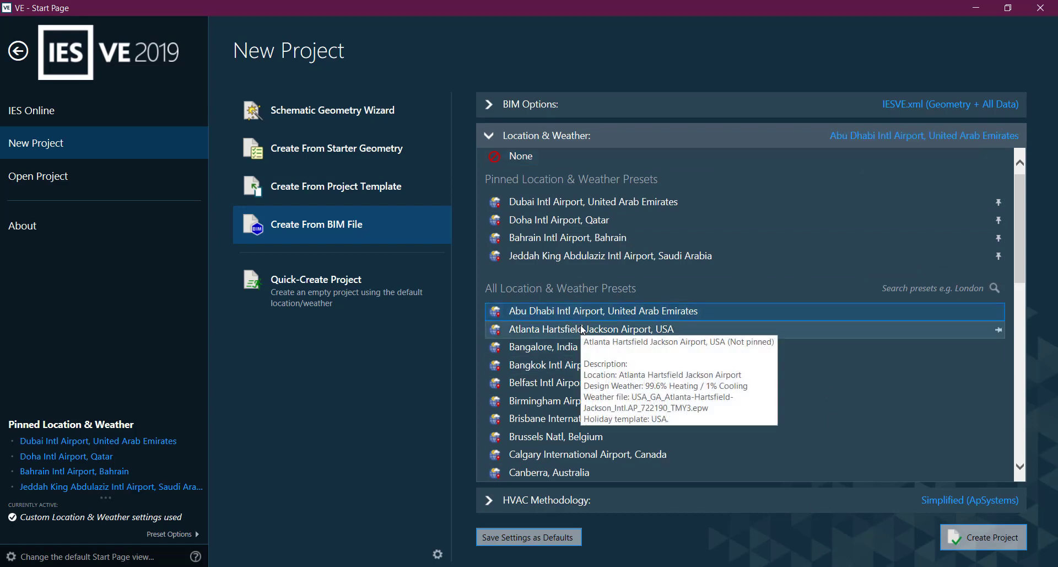
mouse_move(579, 322)
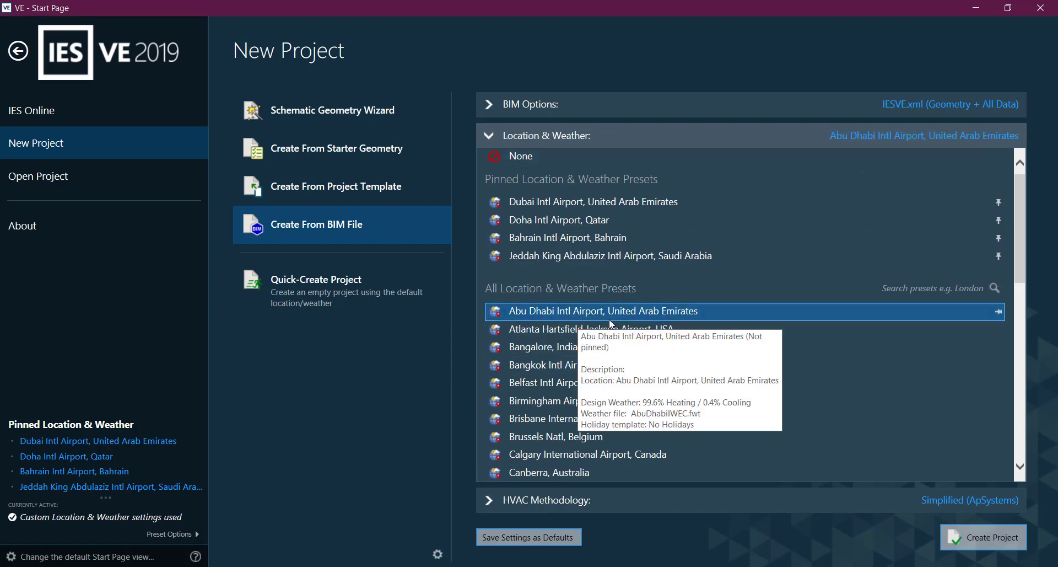
left_click(551, 501)
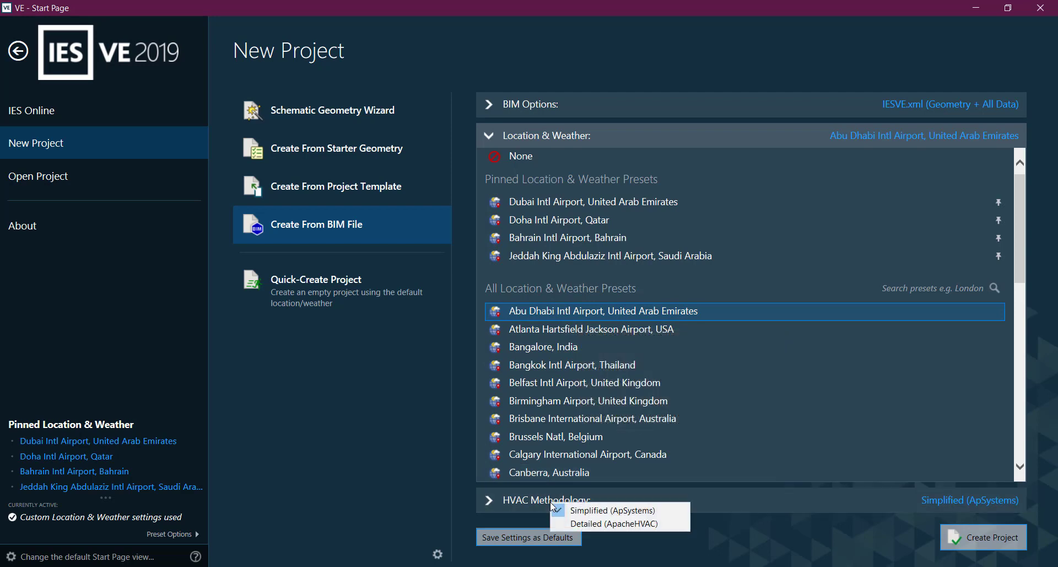
left_click(667, 512)
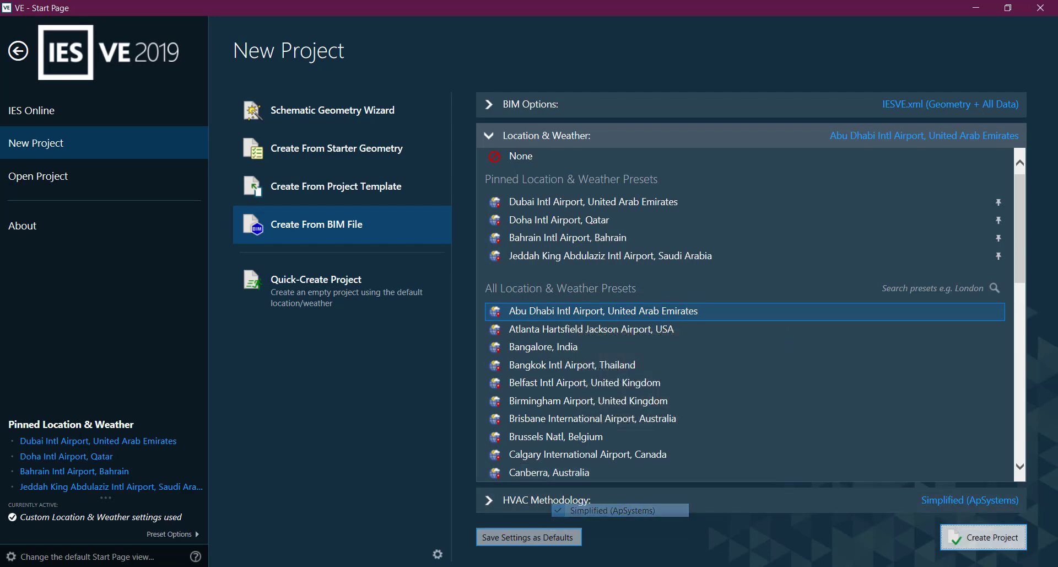
left_click(976, 546)
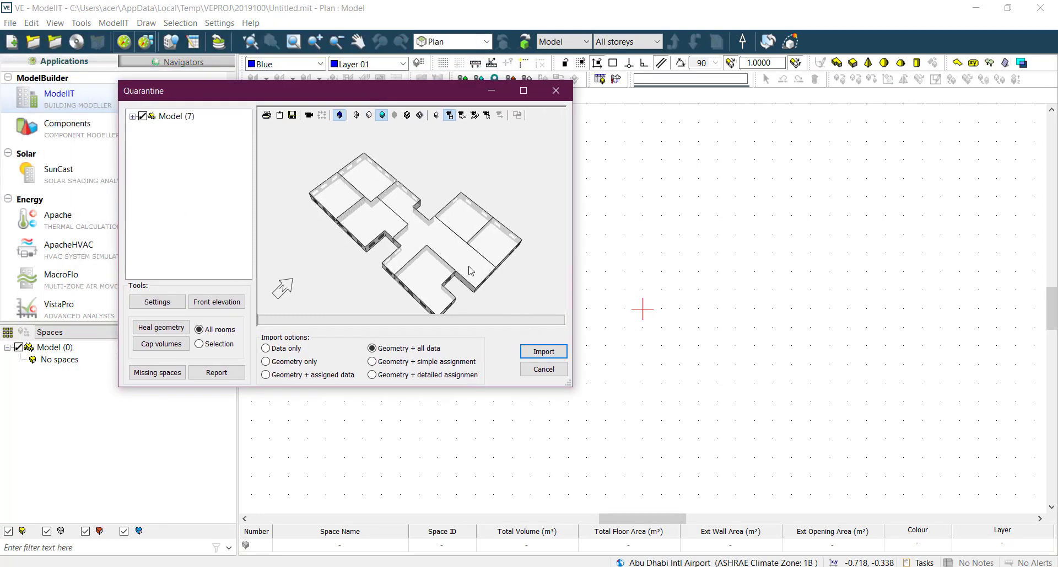
Inspect the model preview in Quarantine, heal the geometry of all rooms and open the import report
left_click_drag(489, 208, 435, 249)
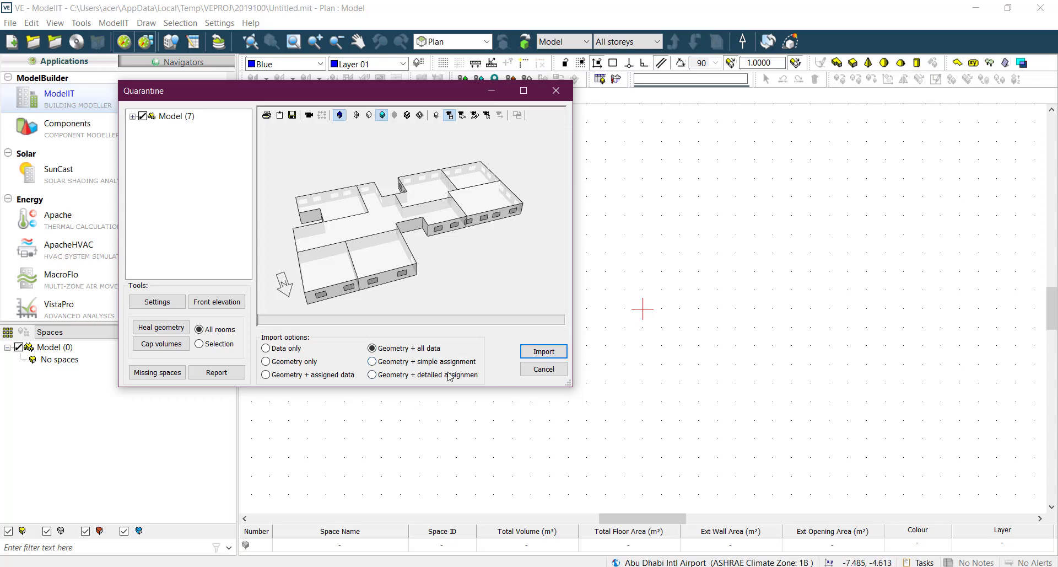
left_click_drag(278, 292, 331, 285)
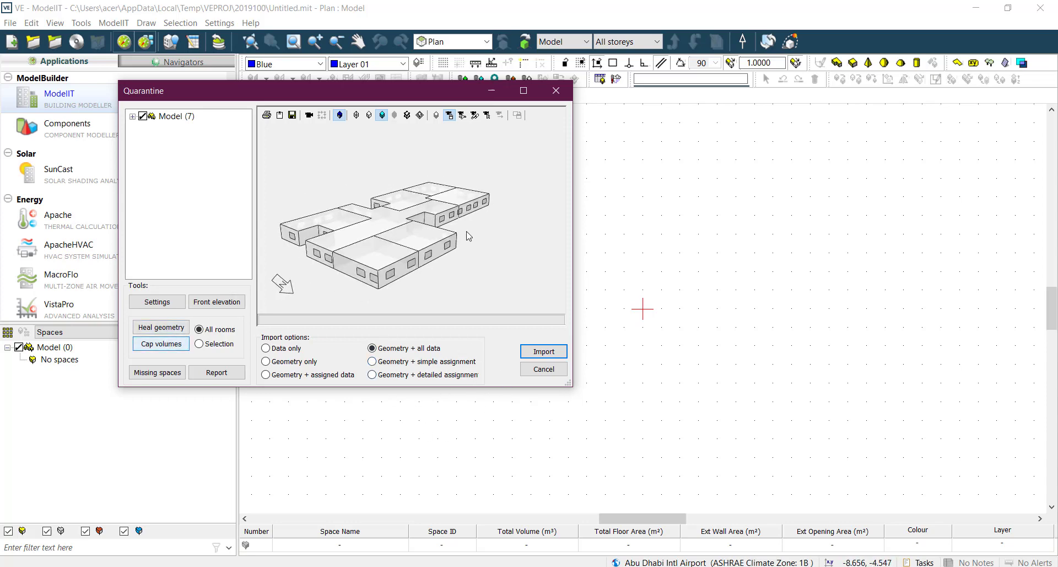
mouse_move(468, 236)
left_mouse_down()
mouse_move(359, 177)
mouse_move(522, 142)
mouse_move(500, 77)
mouse_move(465, 194)
mouse_move(359, 239)
mouse_move(386, 217)
mouse_move(338, 284)
left_mouse_up()
scroll(323, 258, "up", 2)
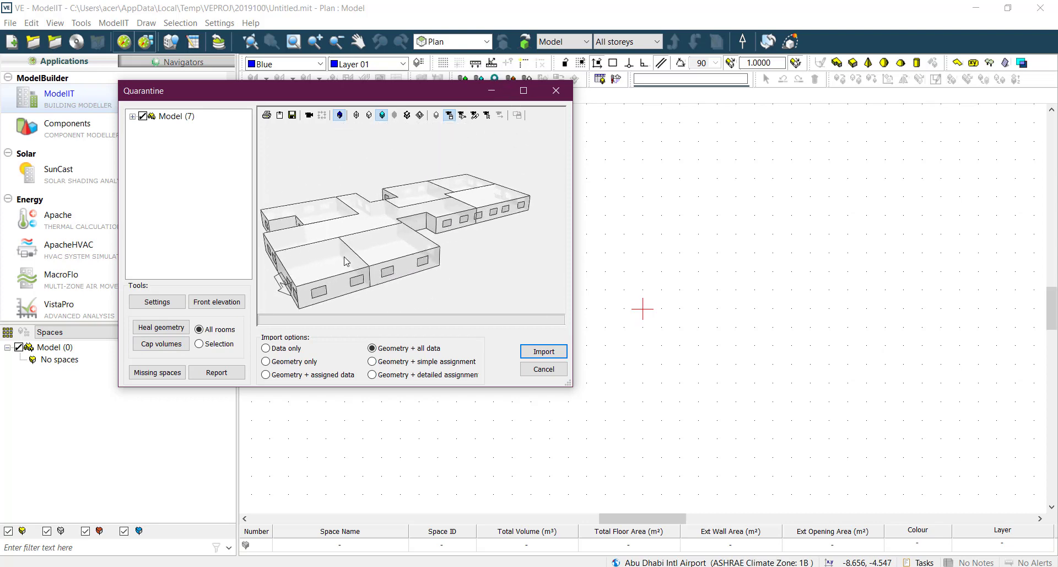
left_click(159, 329)
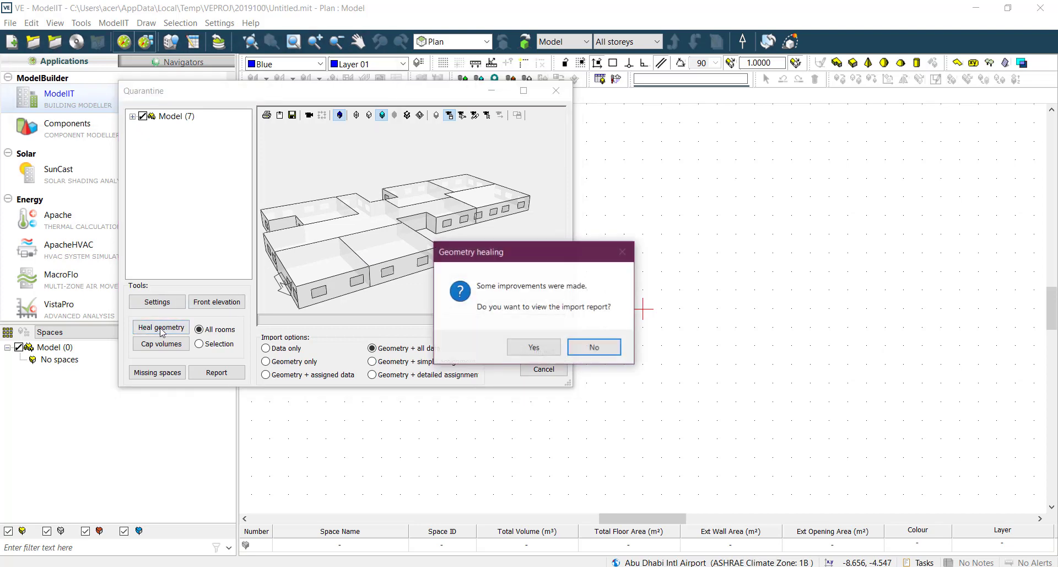
left_click(552, 348)
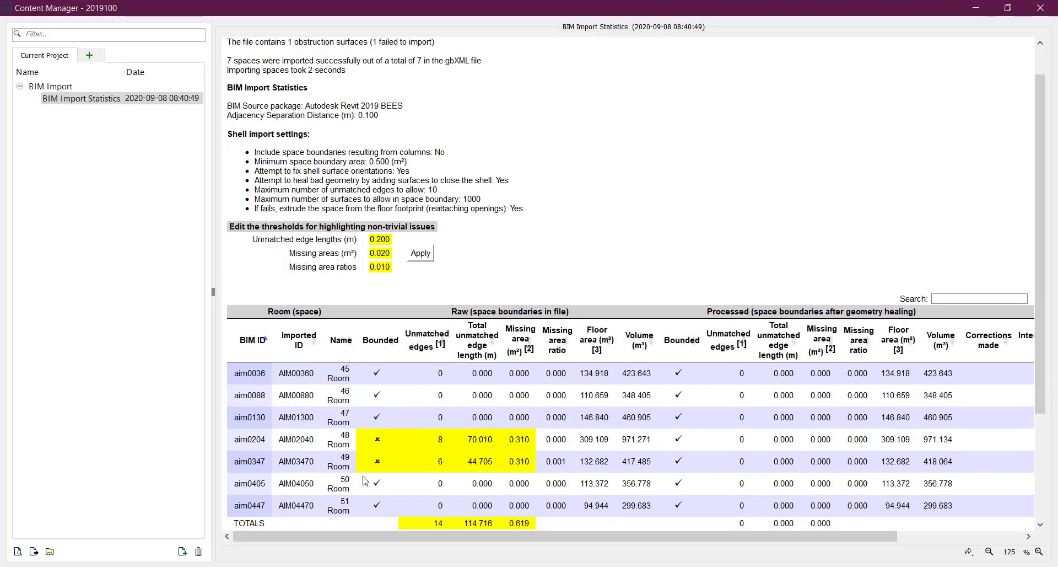
Review and close the BIM import statistics report, and import the model with geometry and all data
scroll(363, 481, "down", 3)
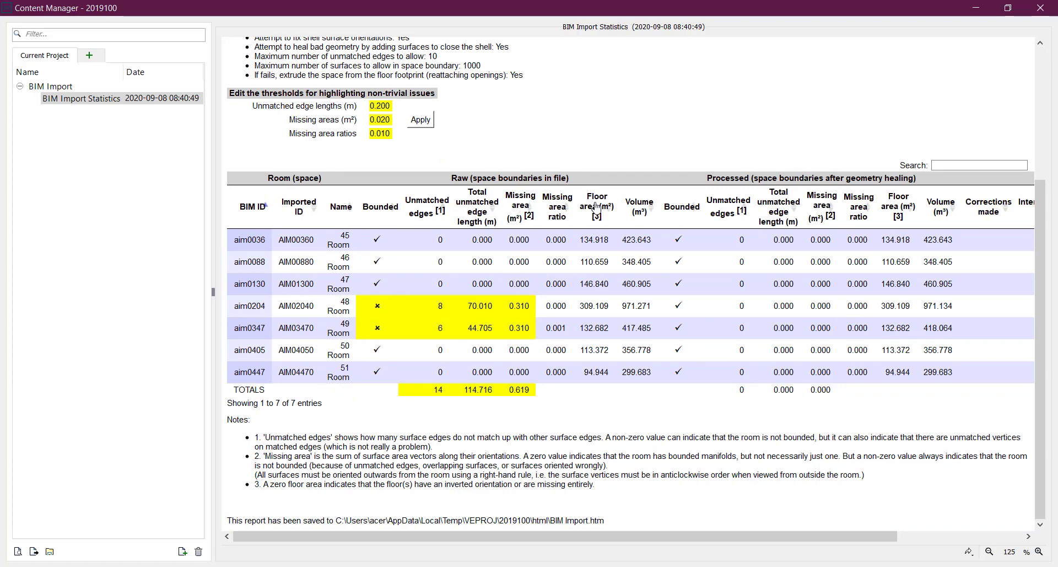
left_click(1040, 8)
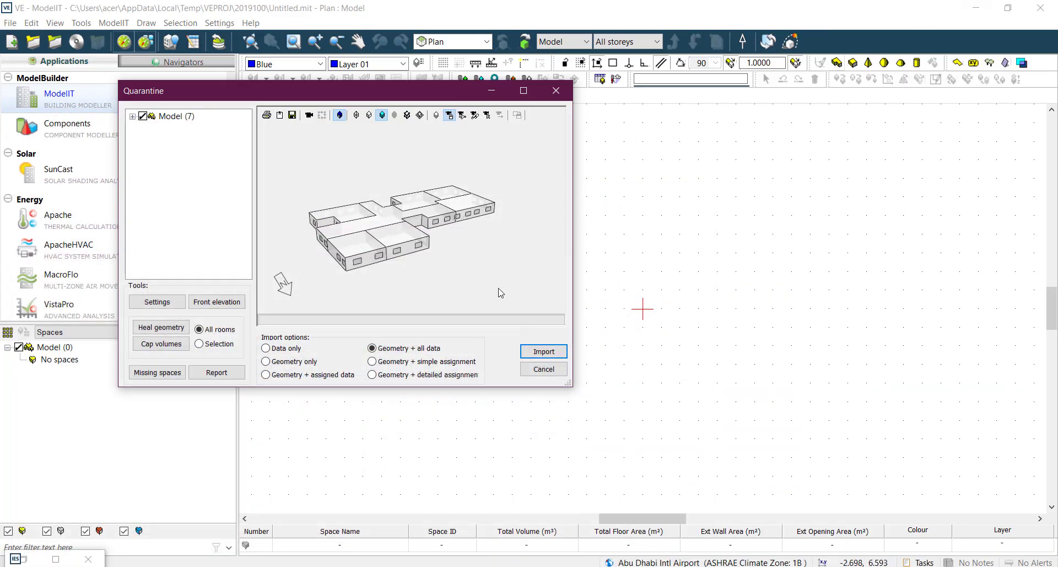
left_click(544, 350)
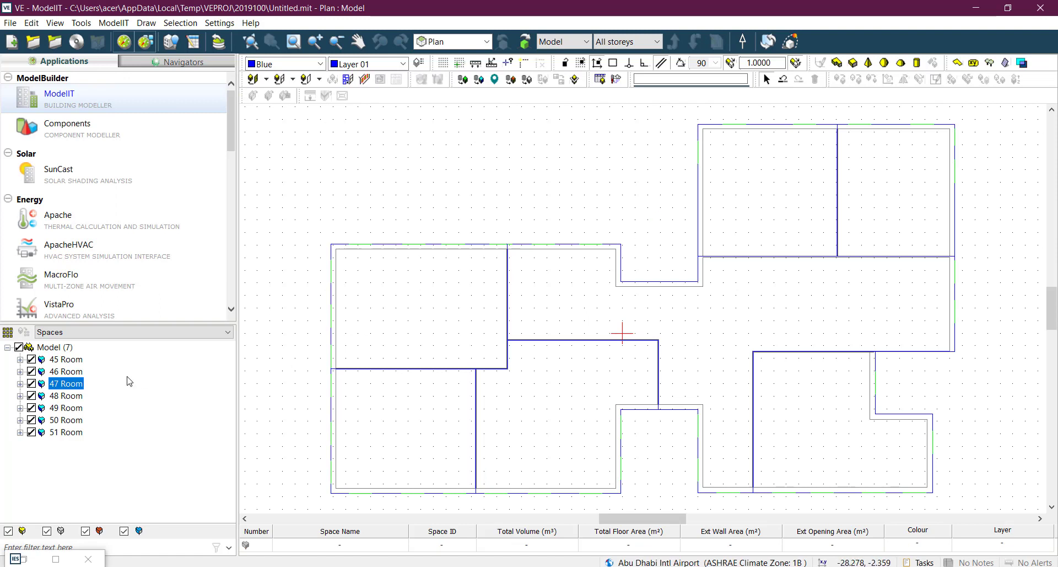
Locate spaces 45 and 46 in the imported plan and compare them with the room tags on Revit's Level 1 floor plan
left_click(70, 360)
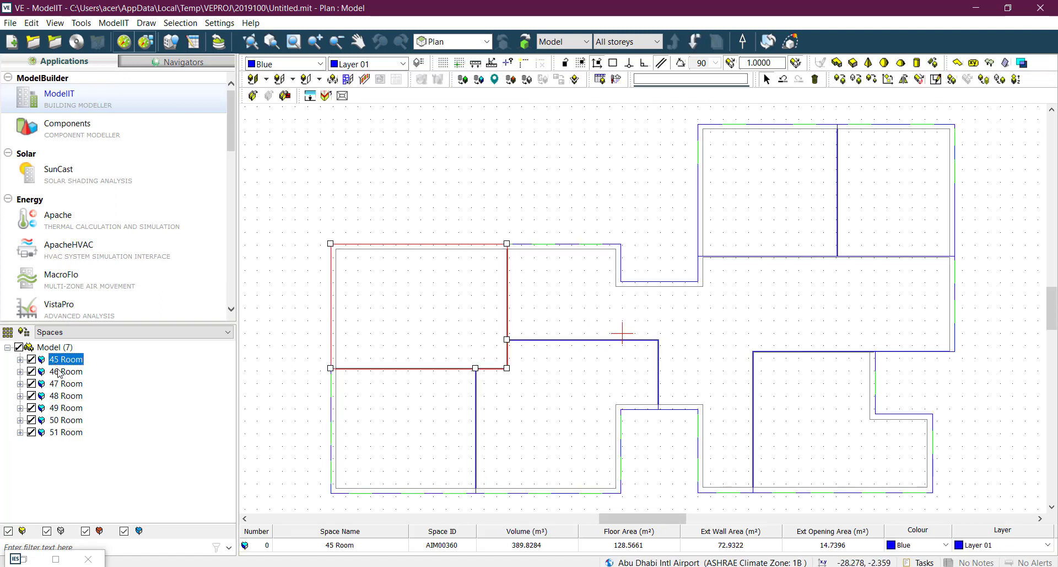
left_click(62, 376)
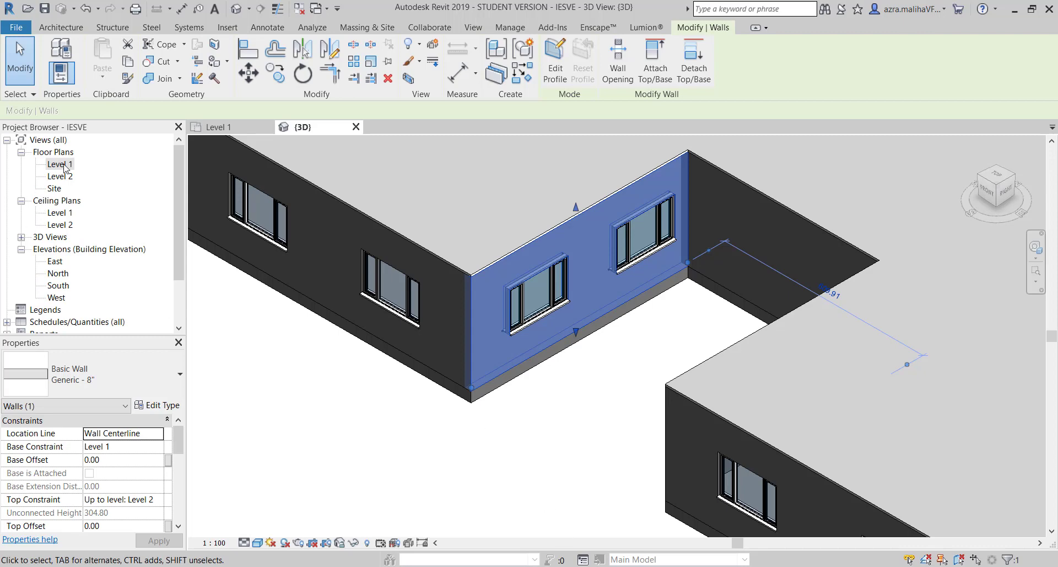
double_click(61, 165)
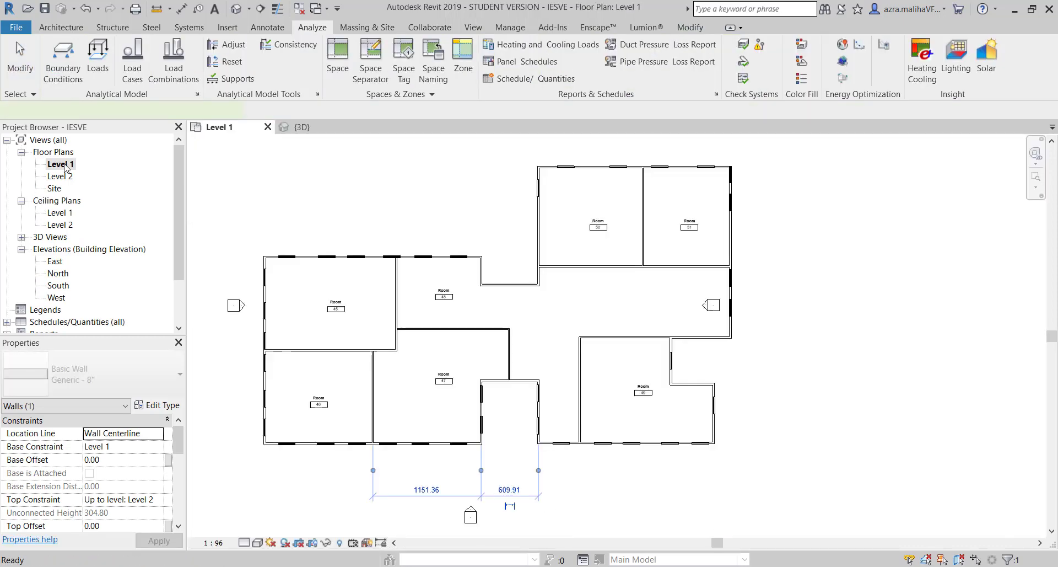
scroll(298, 321, "up", 5)
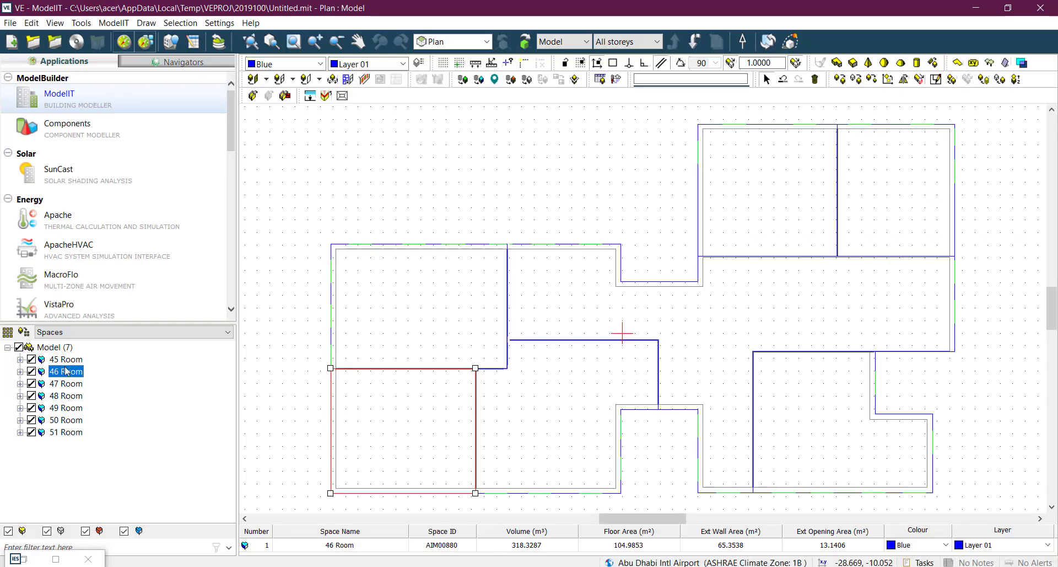
Go through the remaining spaces from 47 to 51 to locate each in the IESVE plan, finishing on 45 Room
left_click(65, 383)
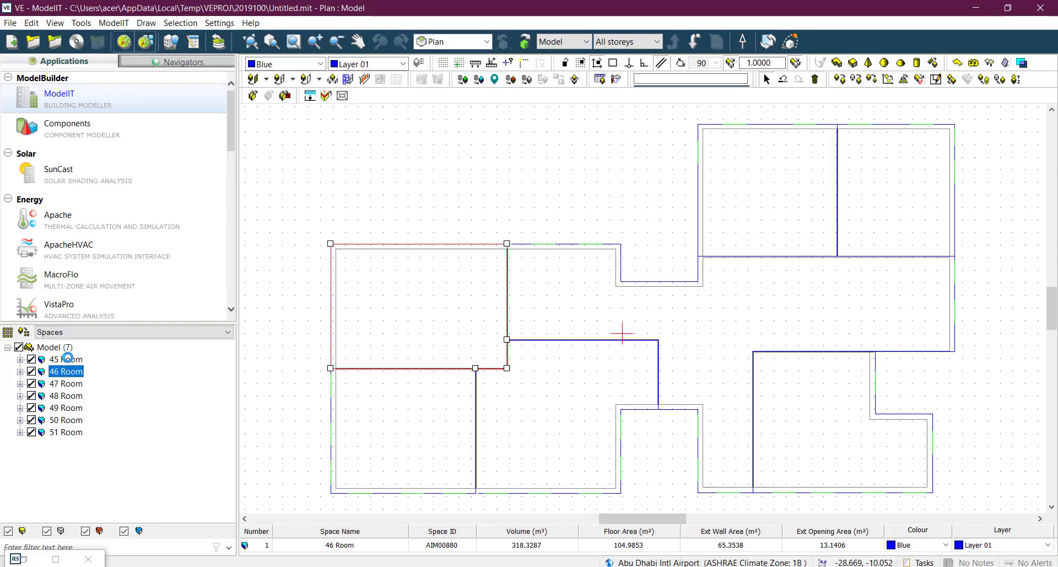
left_click(72, 408)
key("Down")
key("Down")
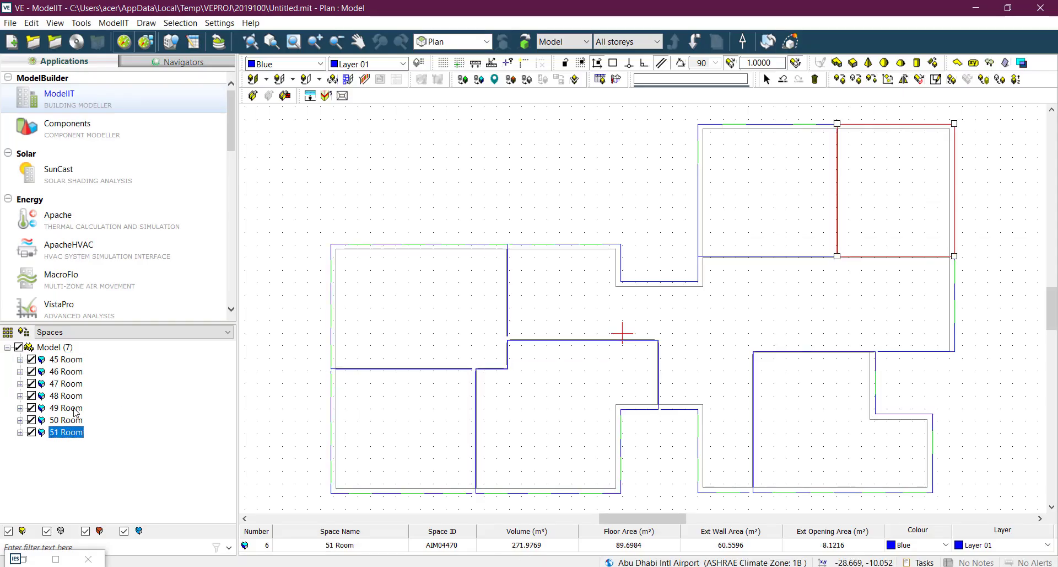
left_click(72, 407)
left_click(71, 360)
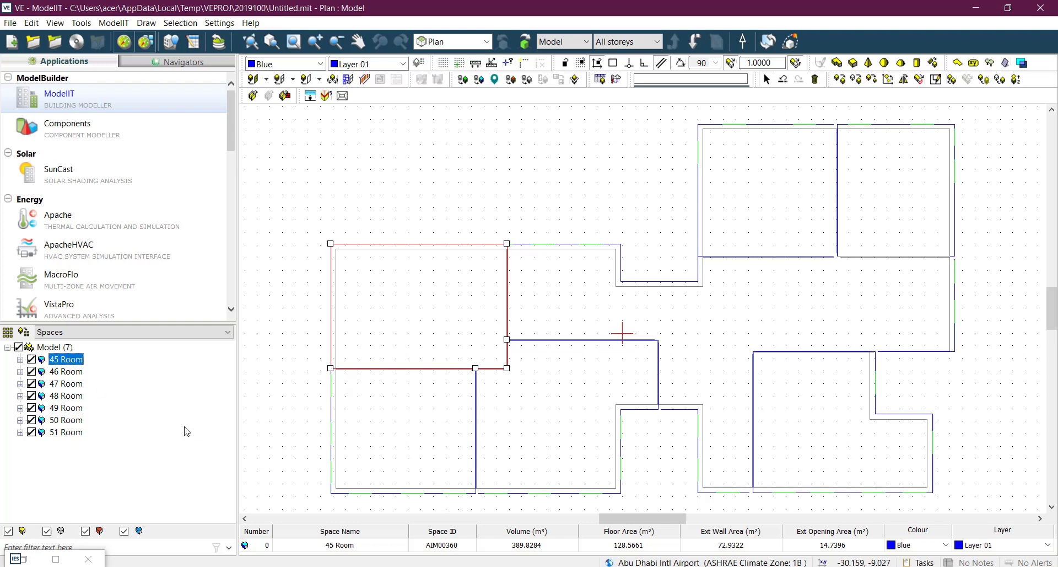
Clear the space selection and inspect the imported building from several angles in the 3D model viewer, closing the viewer at the end
left_click(103, 398)
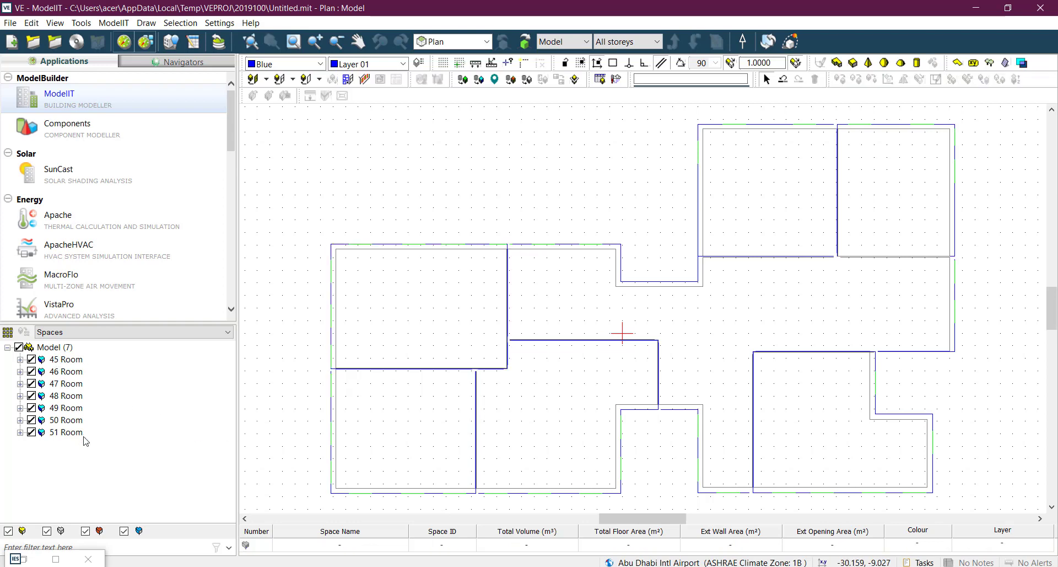
left_click(791, 48)
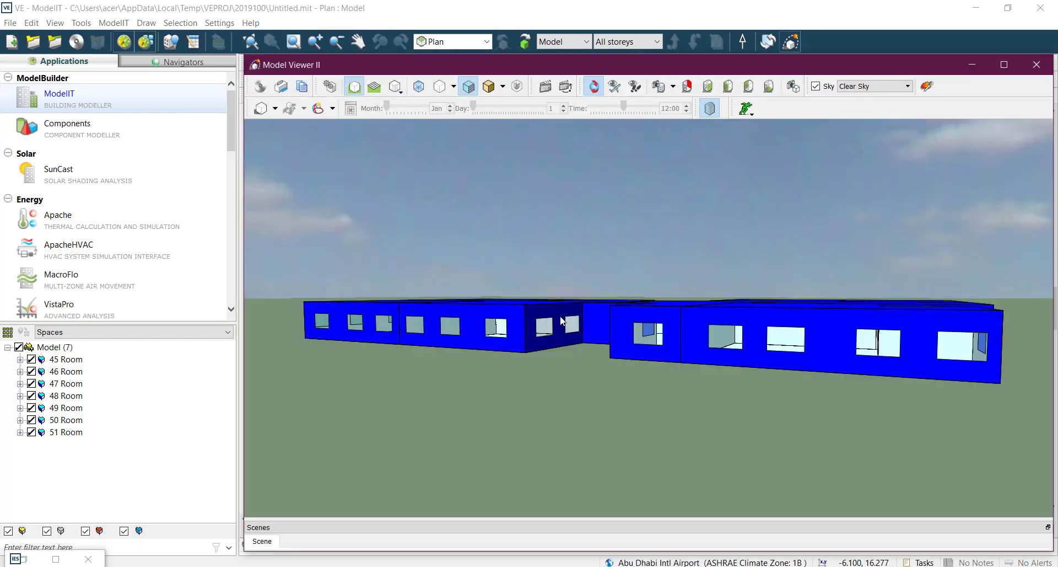
left_click_drag(811, 341, 579, 403)
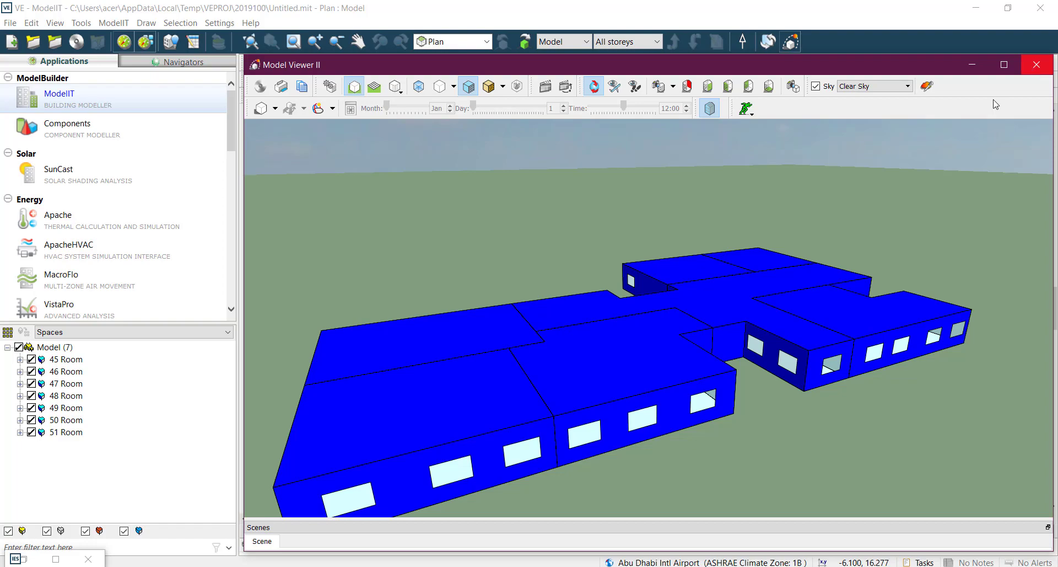
left_click_drag(716, 331, 233, 355)
left_click(1036, 64)
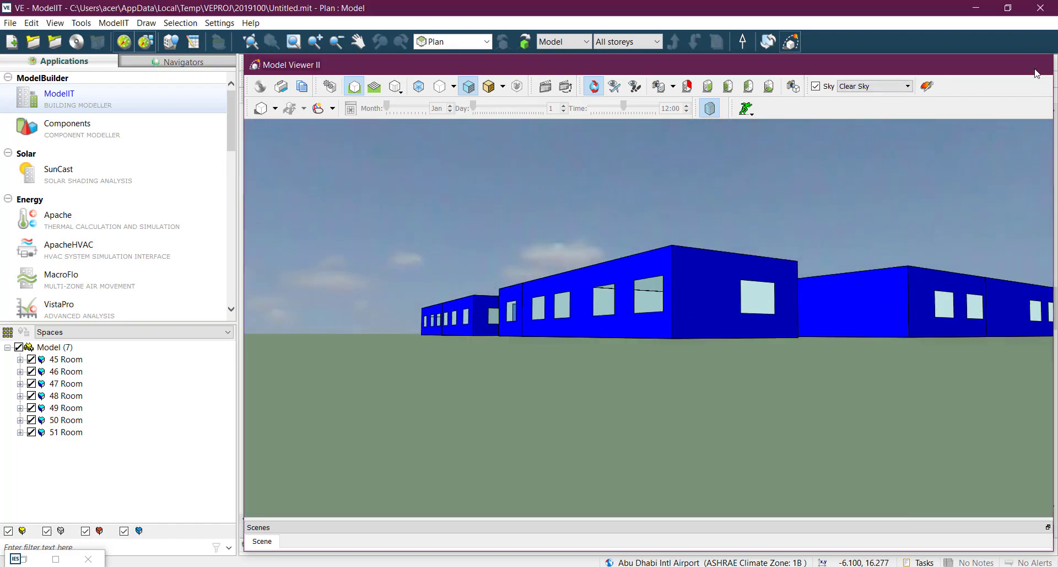
left_click(568, 331)
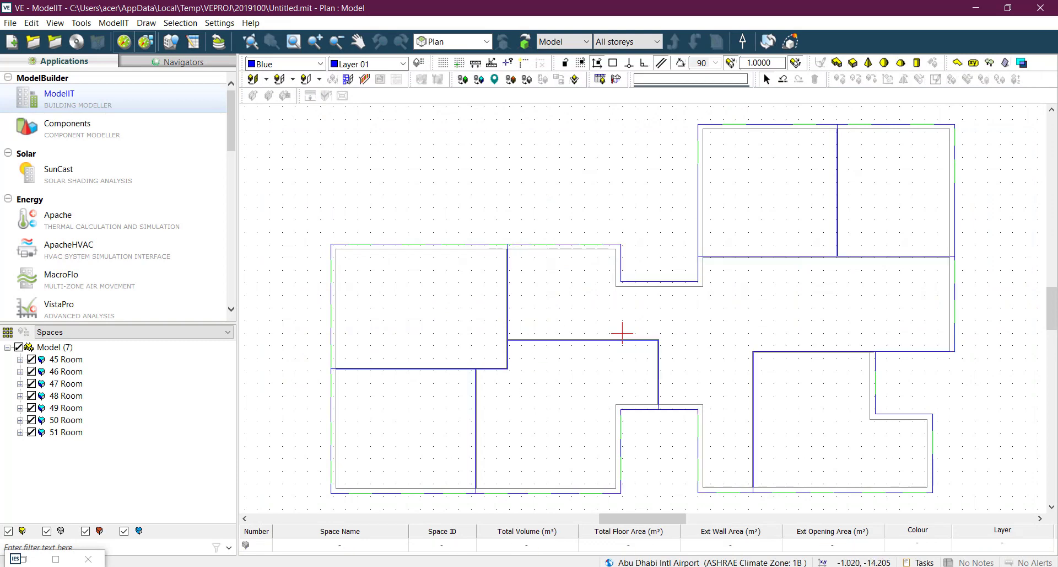
Switch to Revit and highlight rooms 47, 45, 48, 50 and 51 in turn on the Level 1 floor plan to check their extents
key("alt+Tab")
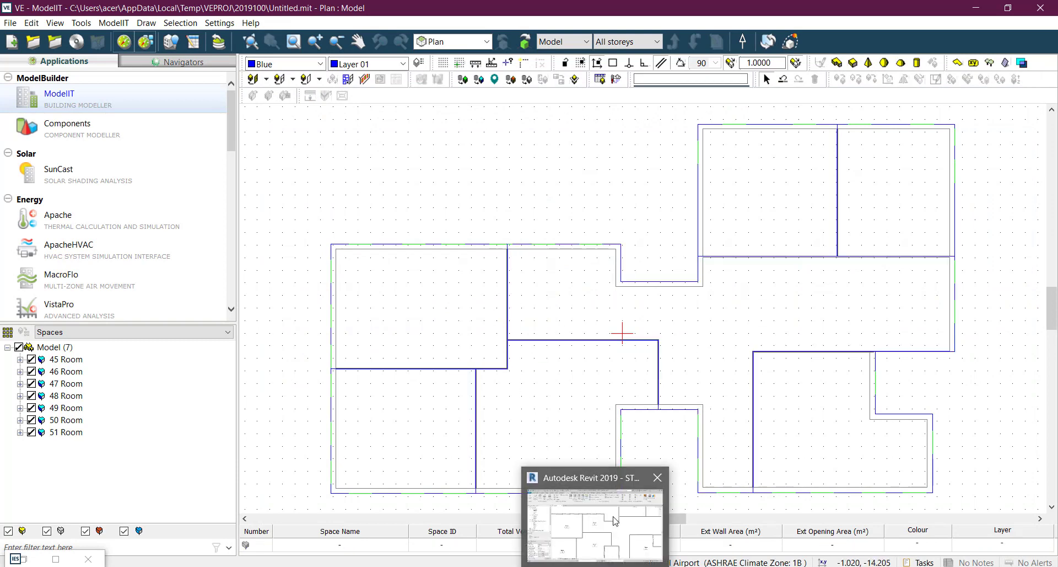
scroll(620, 253, "down", 2)
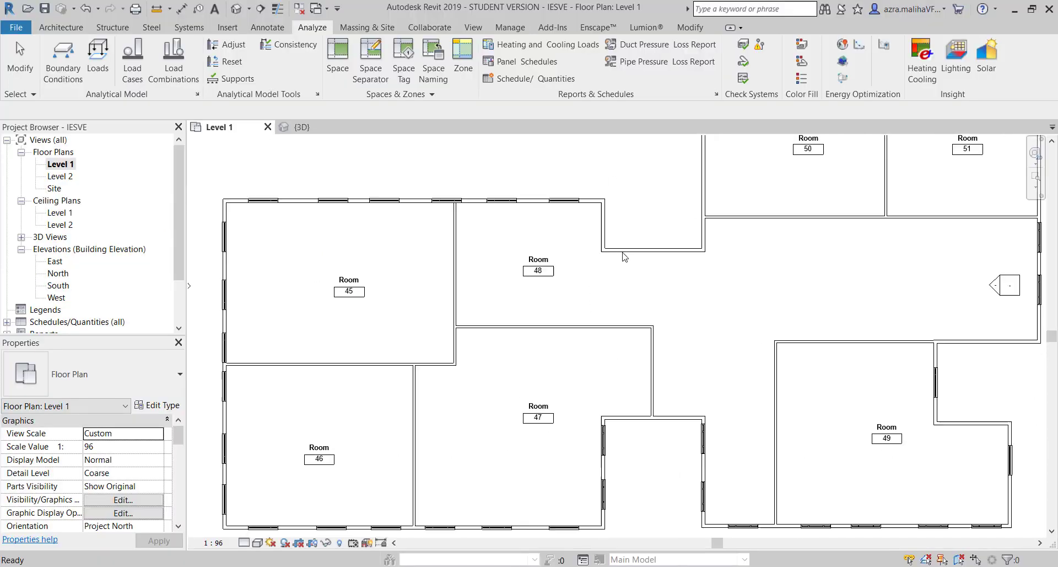
left_click(642, 359)
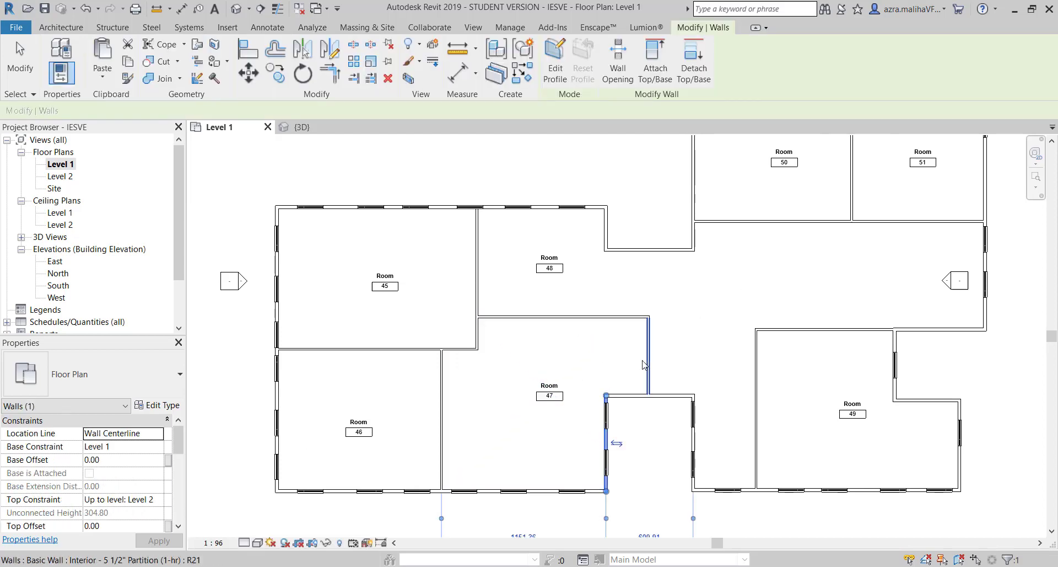
left_click(683, 328)
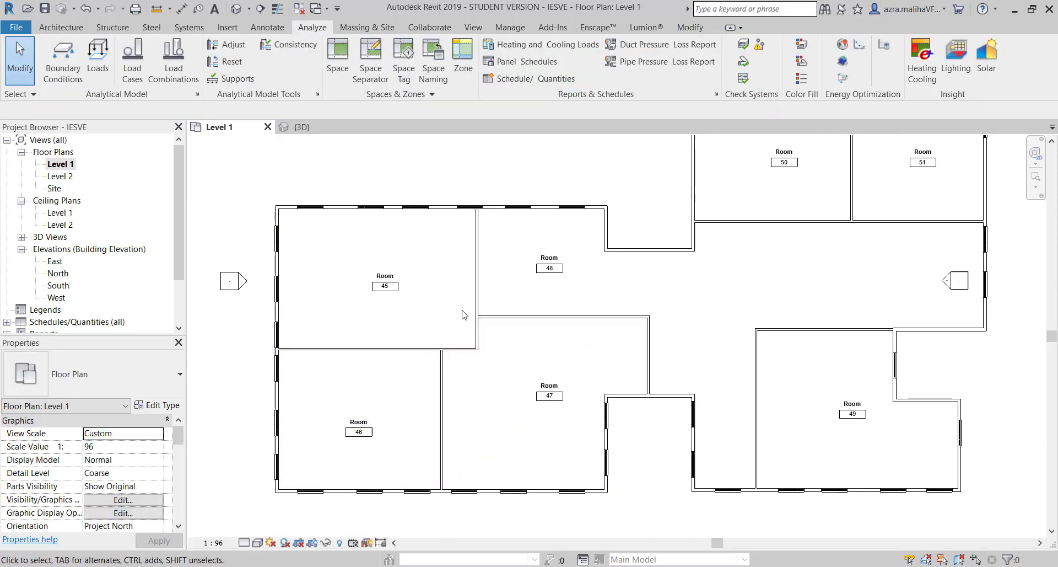
left_click(525, 362)
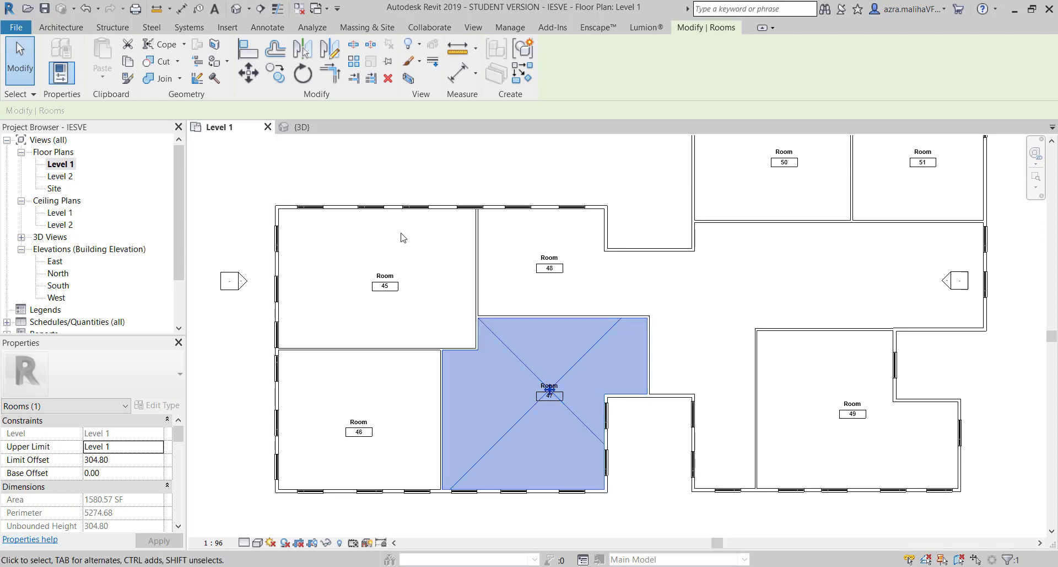
left_click(418, 249)
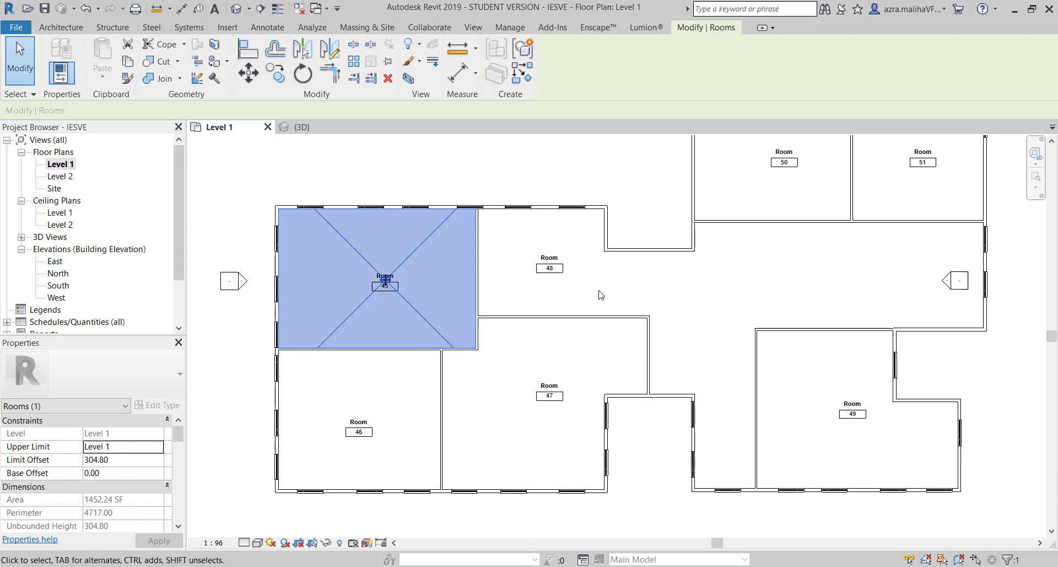
left_click(579, 297)
middle_click_drag(682, 241, 435, 349)
left_click(513, 236)
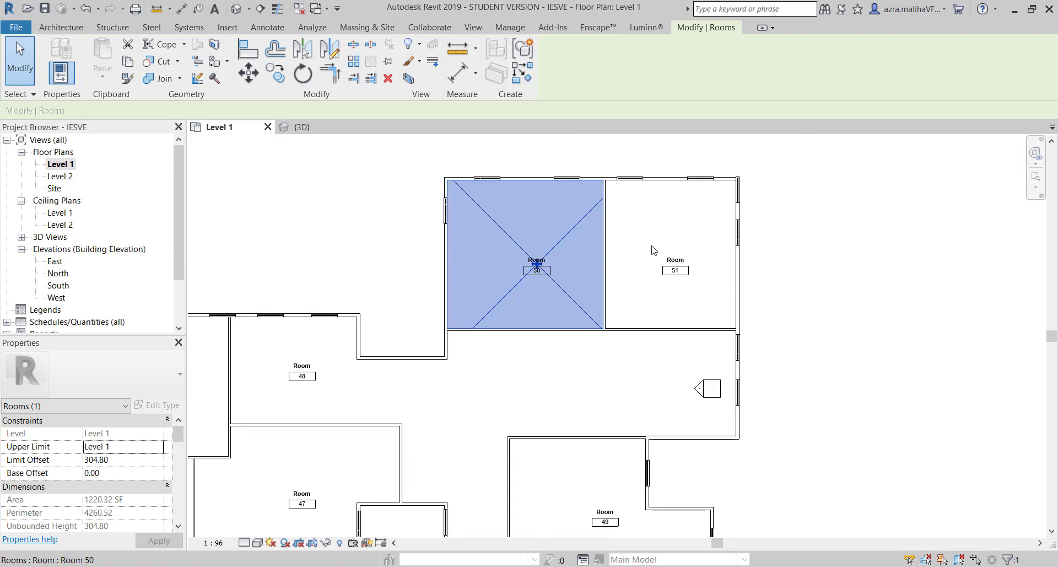
left_click(643, 249)
middle_click_drag(588, 424, 663, 359)
Return to IESVE and select all spaces from 45 Room to 51 Room to examine the model's total volume and areas
key("alt+Tab")
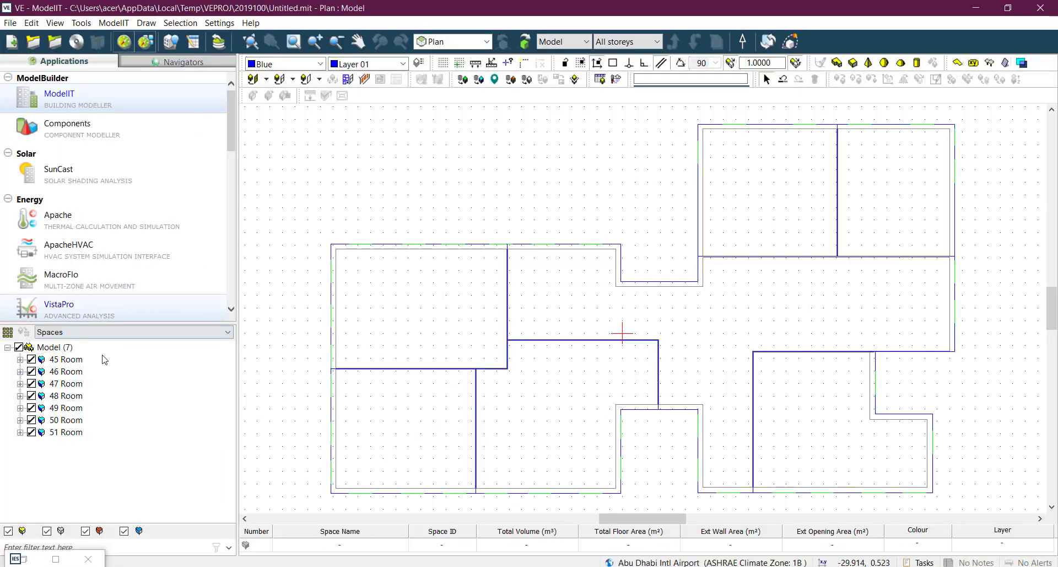
left_click_drag(133, 473, 83, 353)
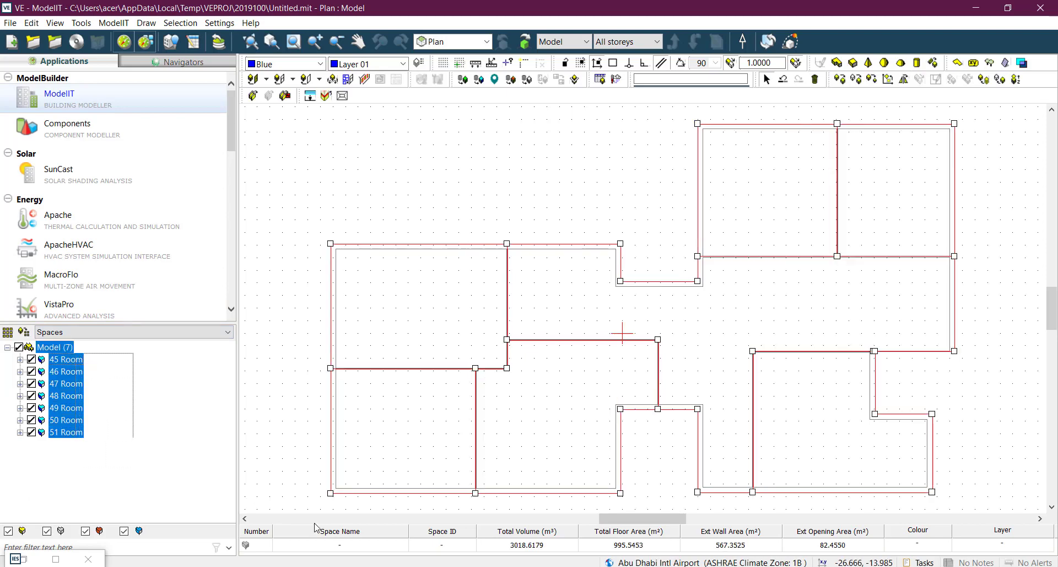